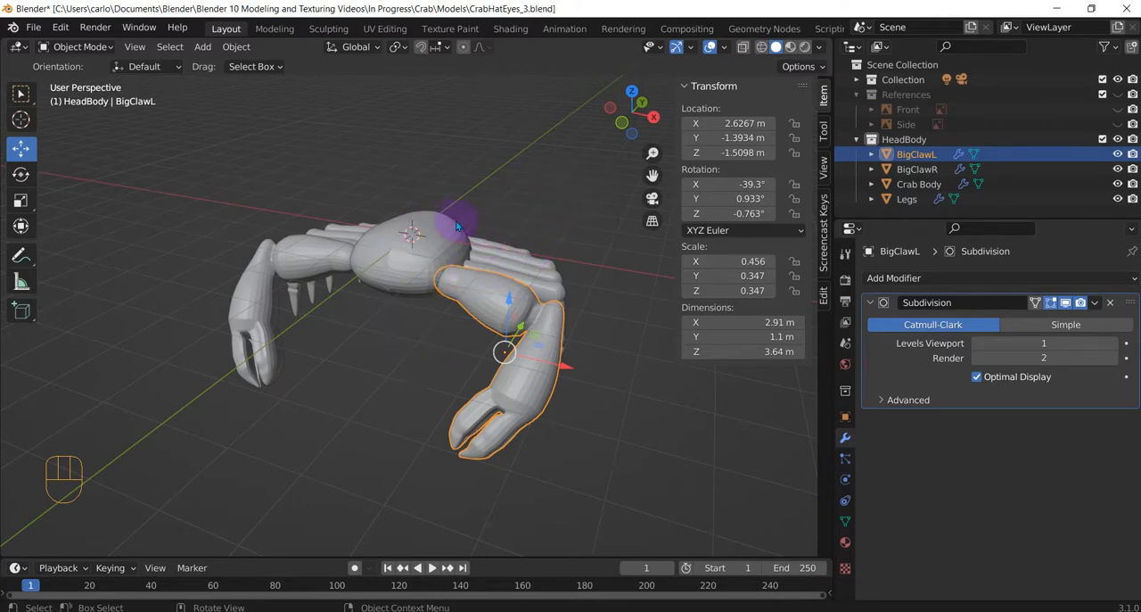
Select the crab body and put it into Edit Mode.
shift+middle_drag(437, 217, 486, 271)
scroll(490, 309, up, 4)
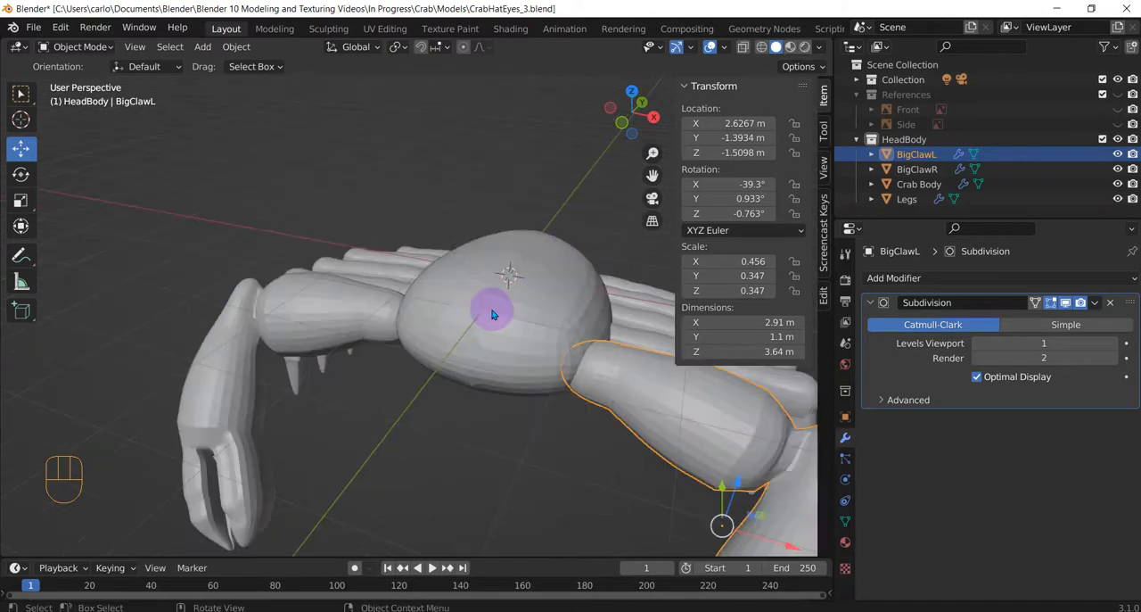
click(509, 308)
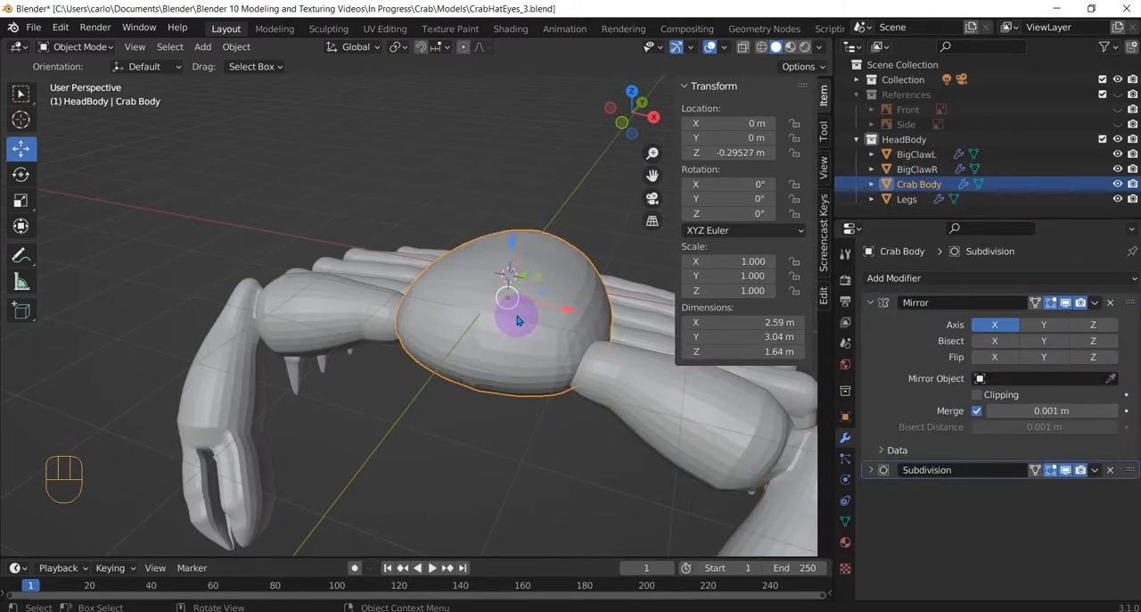
shift+middle_drag(571, 250, 463, 266)
scroll(445, 341, up, 2)
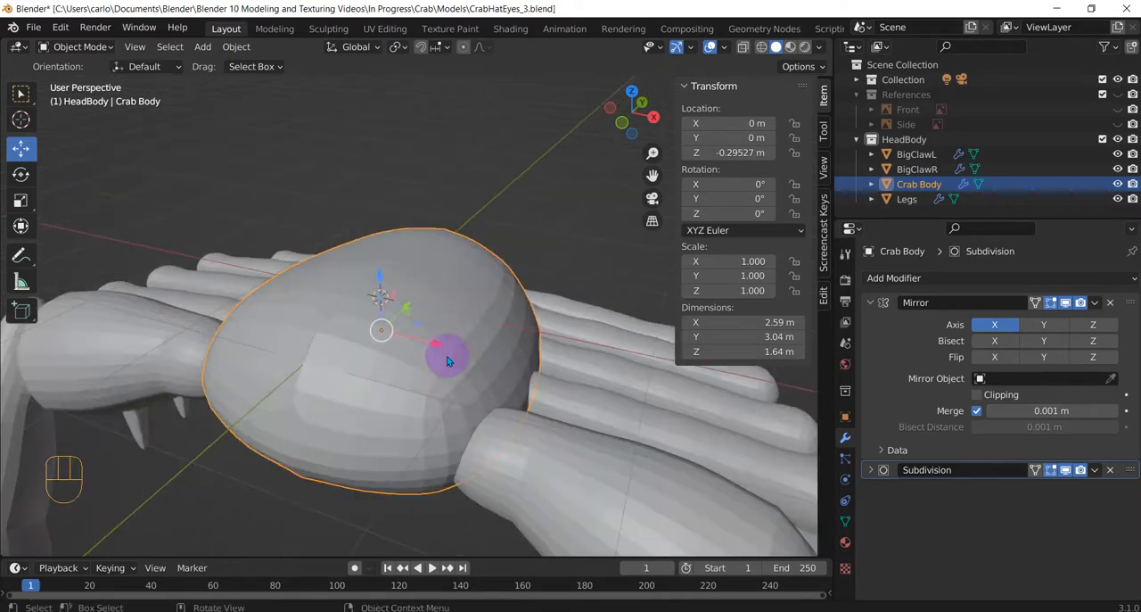
middle_drag(448, 360, 422, 393)
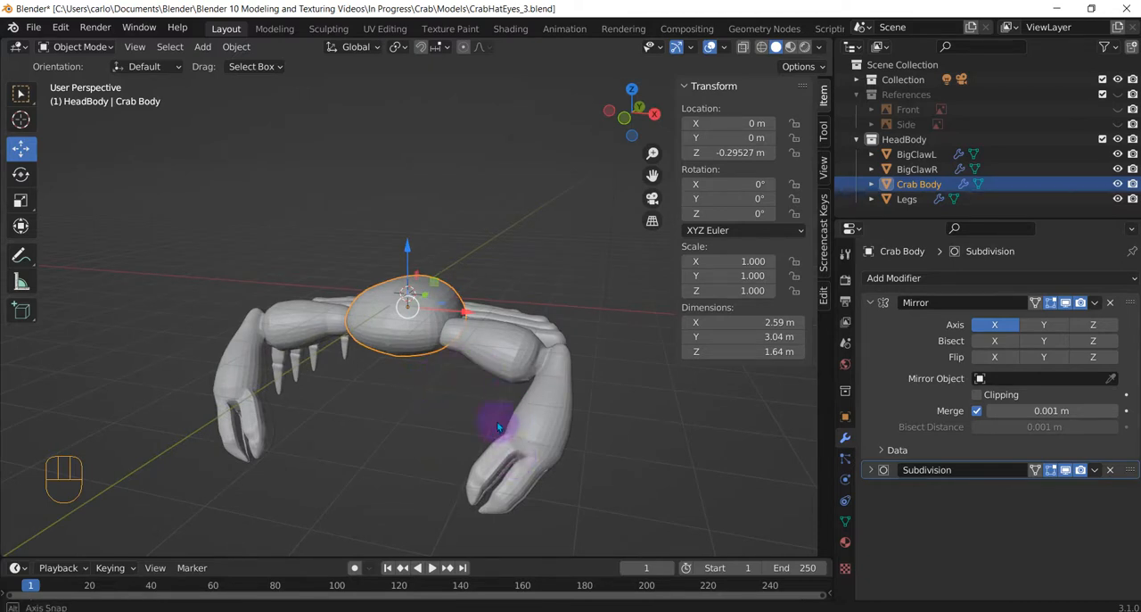
middle_drag(500, 428, 460, 351)
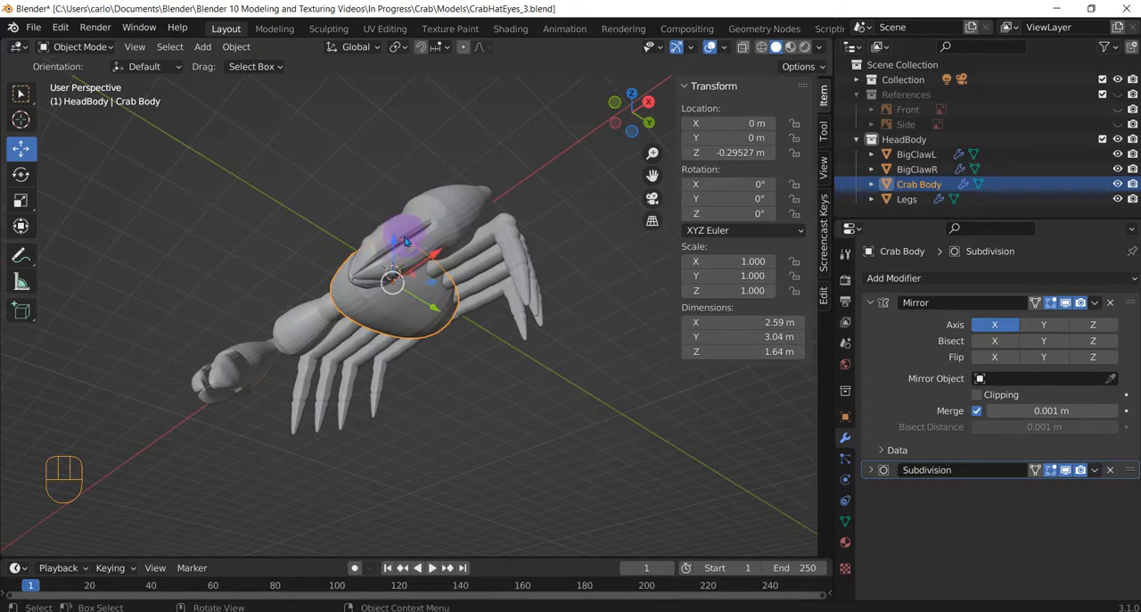
middle_drag(406, 241, 436, 345)
scroll(379, 310, up, 5)
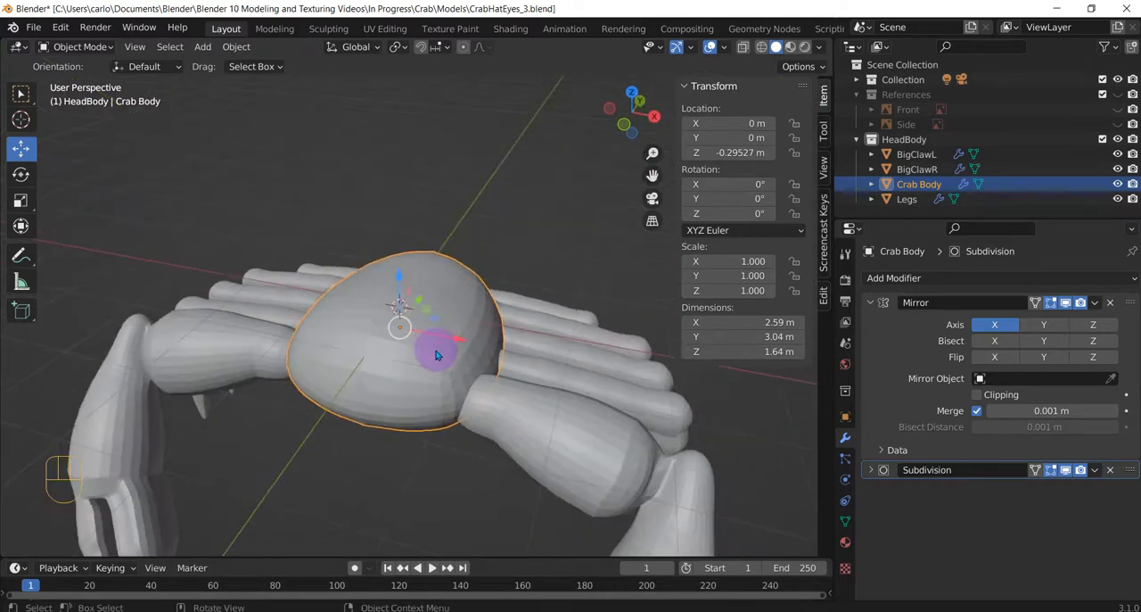
scroll(436, 350, up, 2)
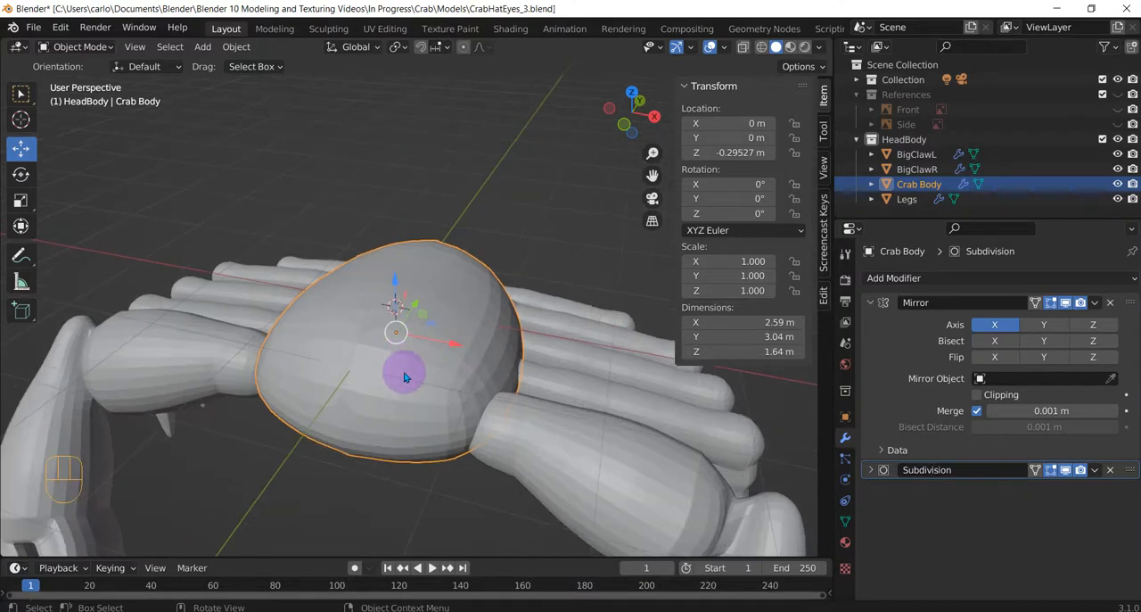
key(Tab)
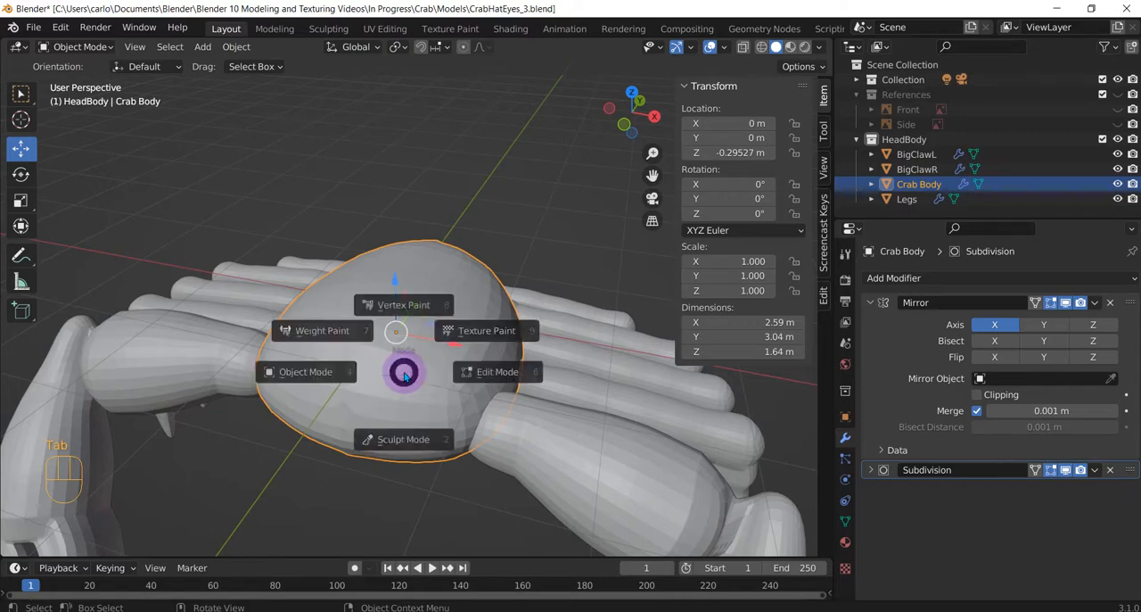
middle_drag(435, 355, 507, 383)
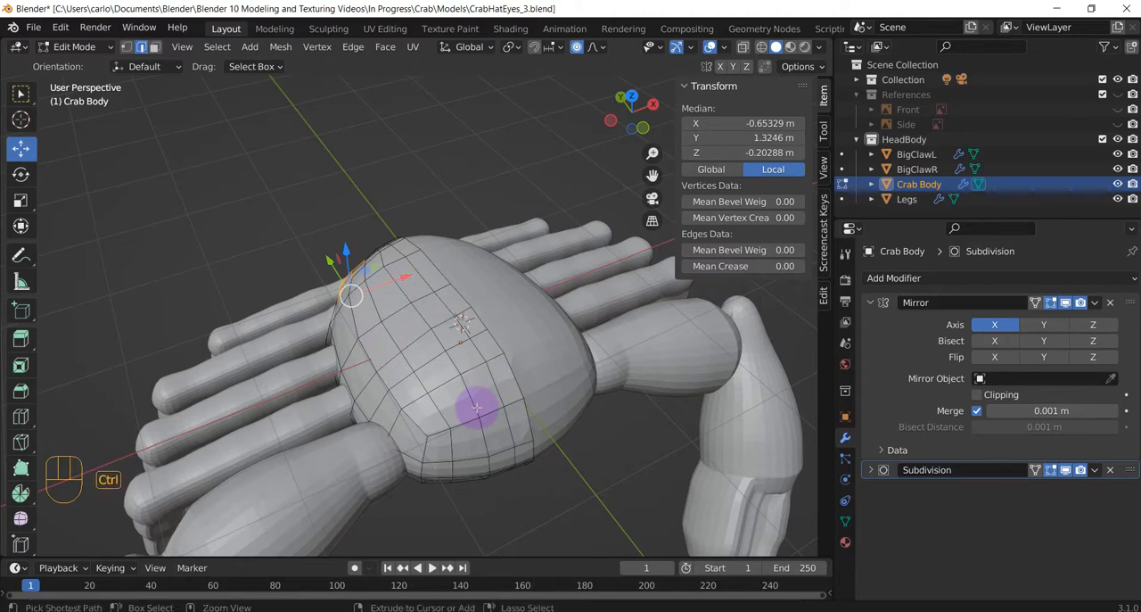
Add two centred edge loops running across the crab body, one near its front and one toward its rear.
key(ctrl+r)
click(475, 401)
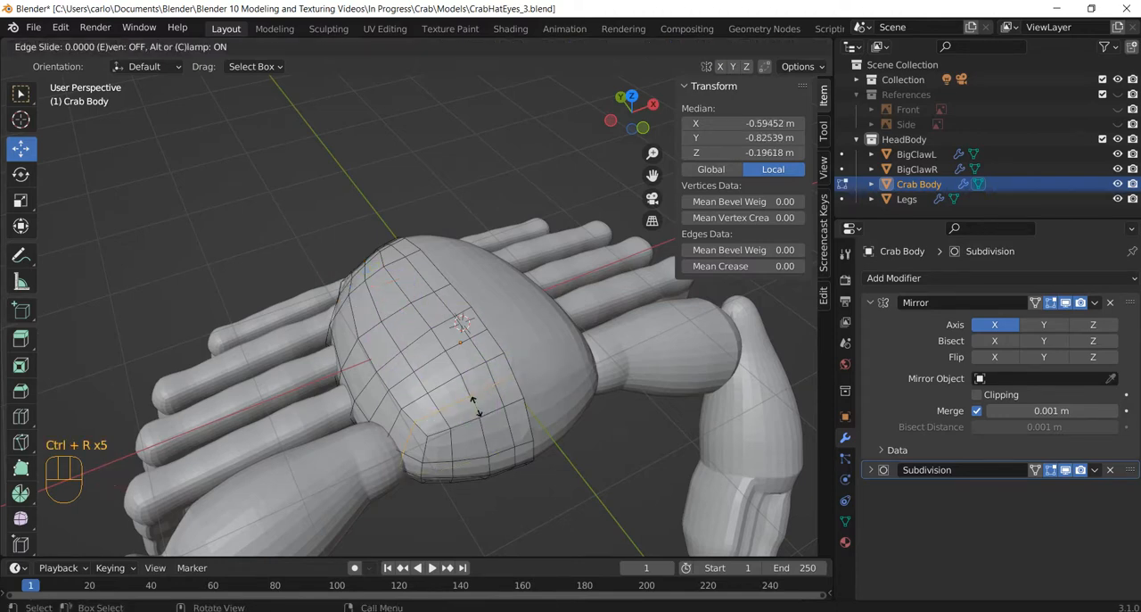
key(Escape)
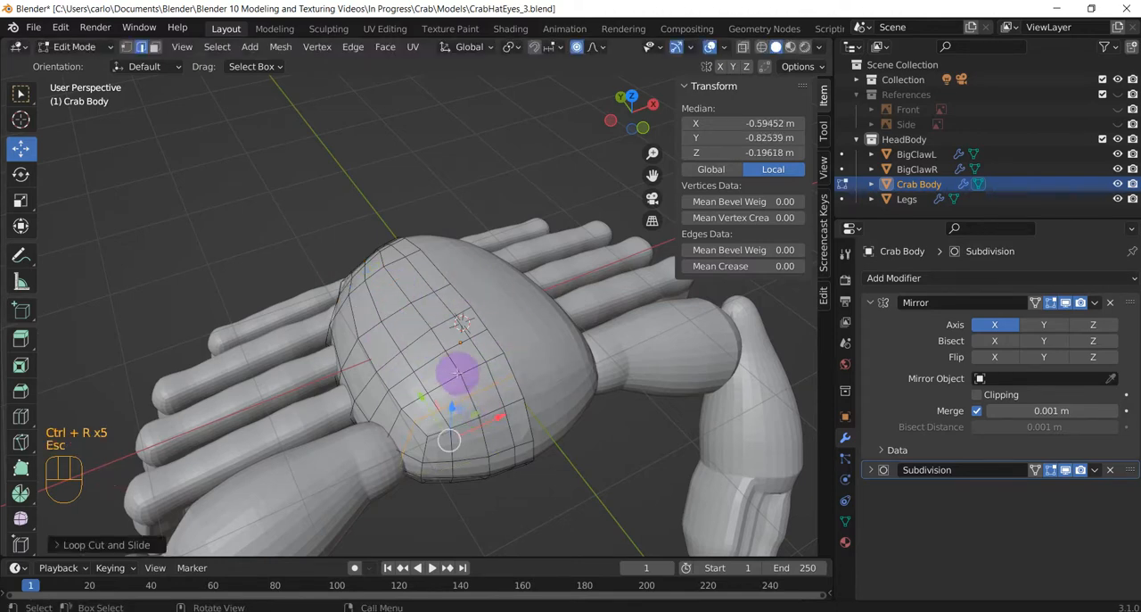
key(ctrl+r)
click(396, 294)
key(Escape)
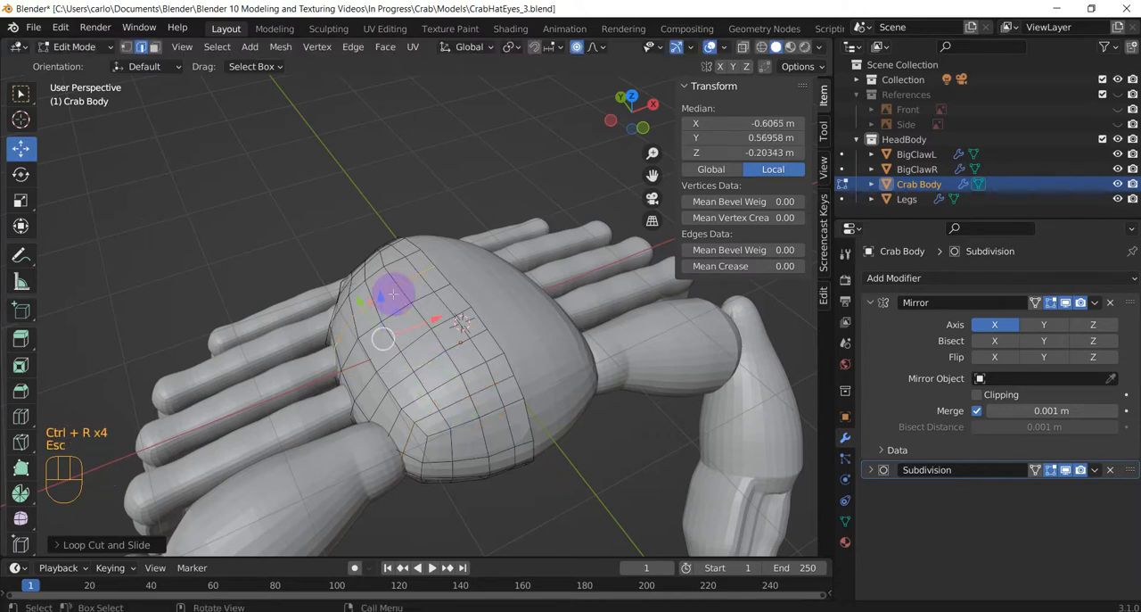
Add another centred edge loop across the middle of the crab body, between the front and rear loops.
middle_drag(389, 289, 488, 181)
scroll(520, 348, up, 1)
key(ctrl+r)
key(ctrl+r)
key(ctrl+r)
key(ctrl+r)
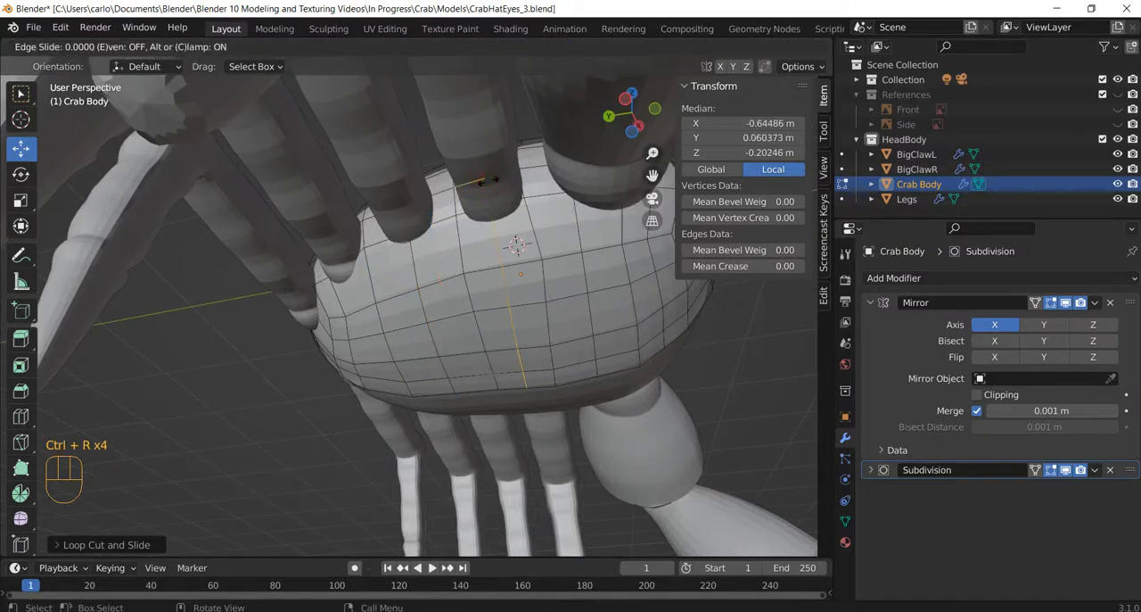
key(Escape)
middle_drag(556, 214, 512, 389)
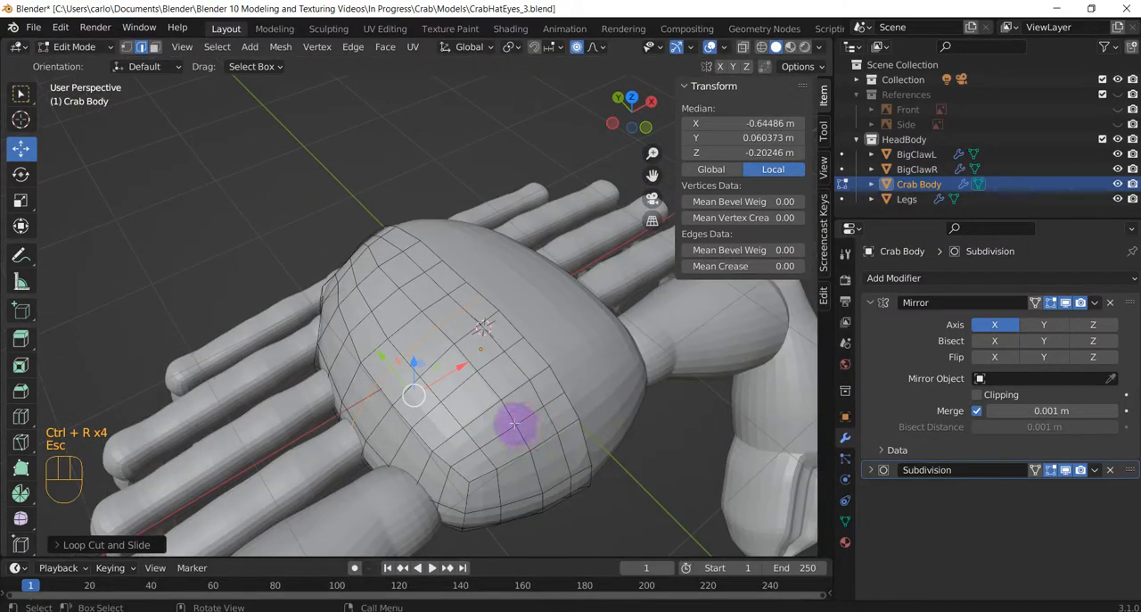
Delete a single edge beside the centre line on the body's upper front to open a mirrored pair of eye holes.
scroll(513, 415, up, 1)
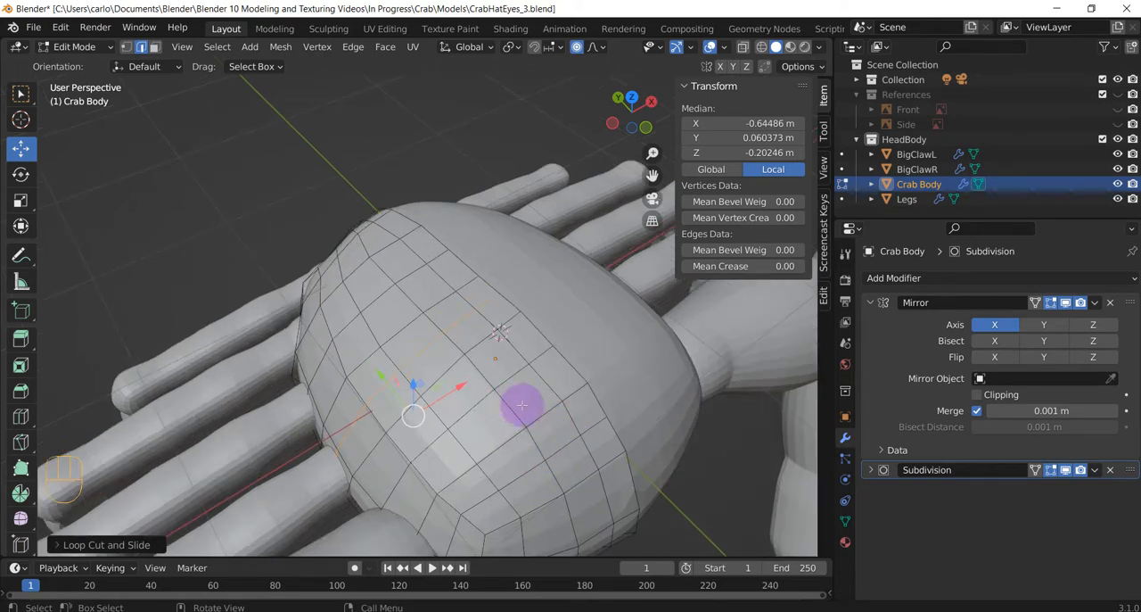
middle_drag(551, 446, 473, 379)
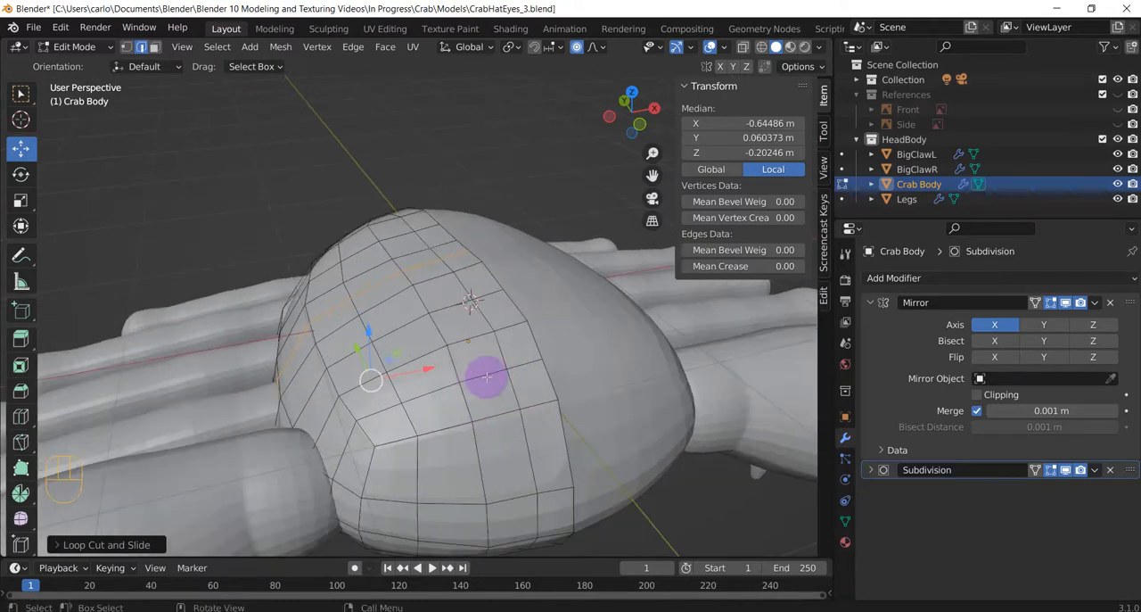
click(140, 47)
click(484, 375)
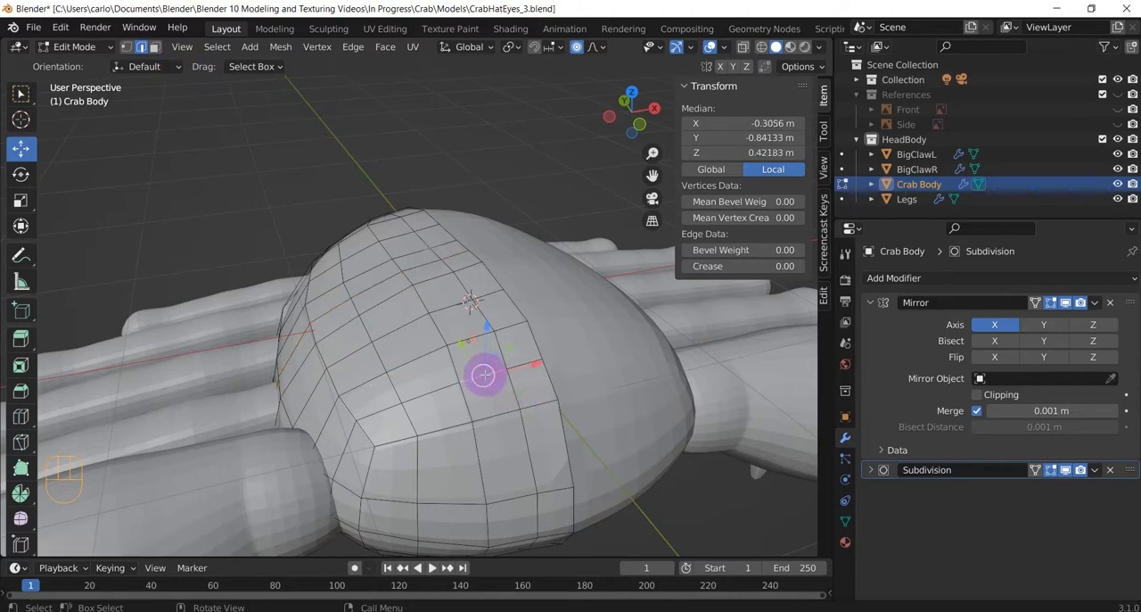
key(x)
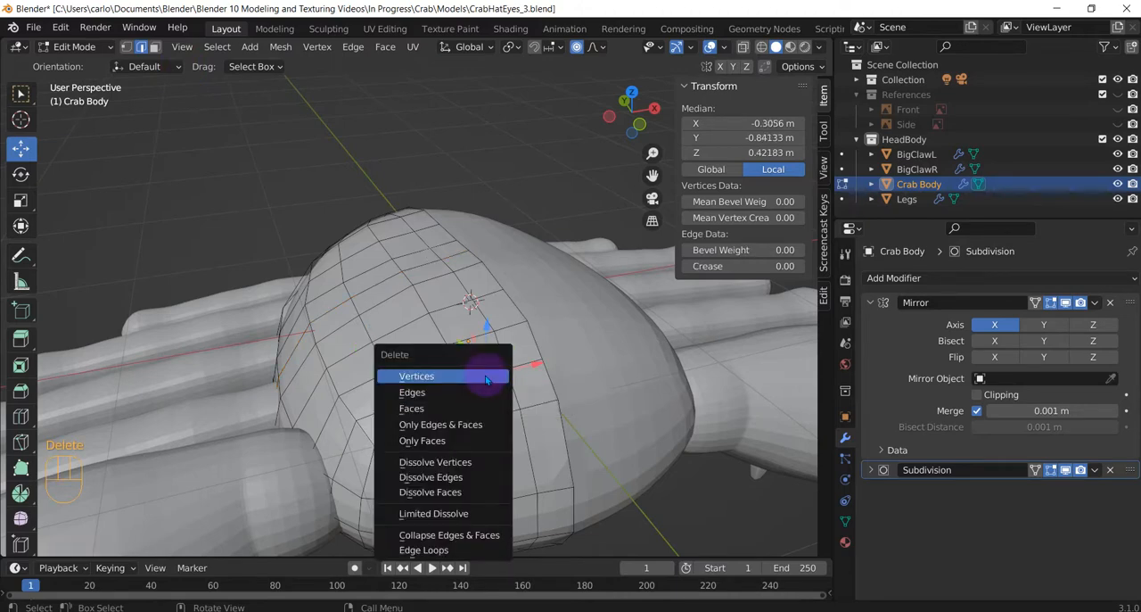
click(495, 391)
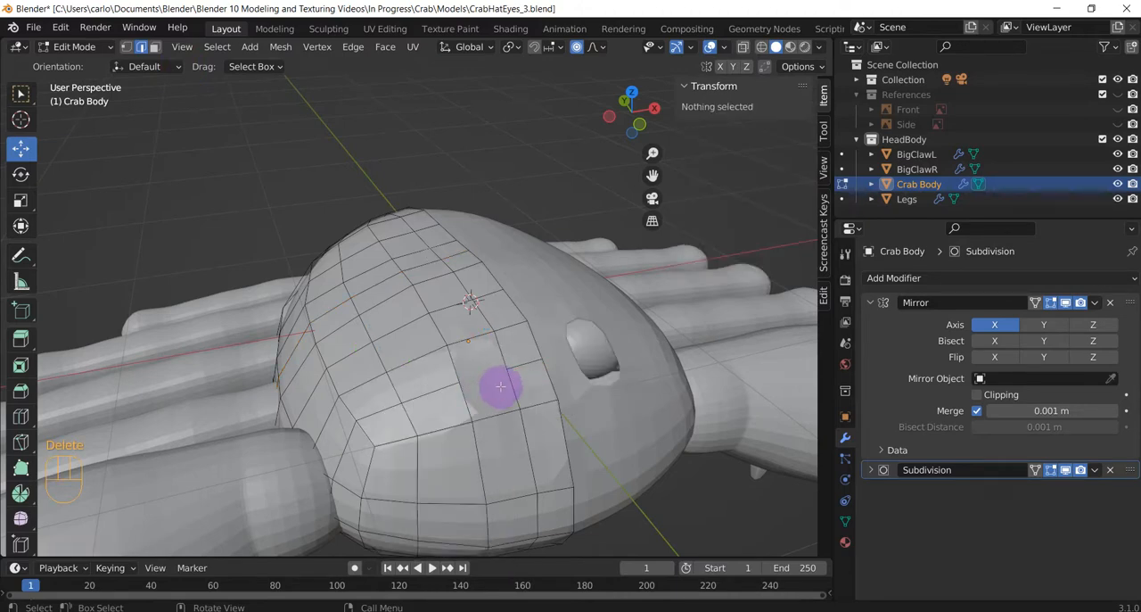
Switch to the front orthographic view and show the Front reference image.
middle_drag(501, 386, 476, 370)
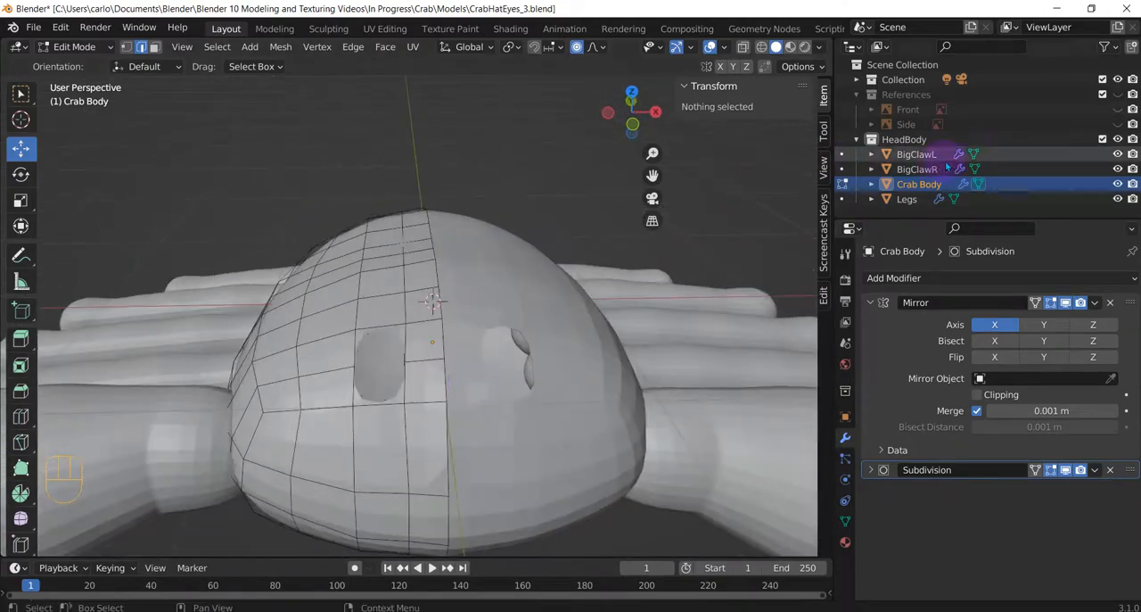
click(1118, 109)
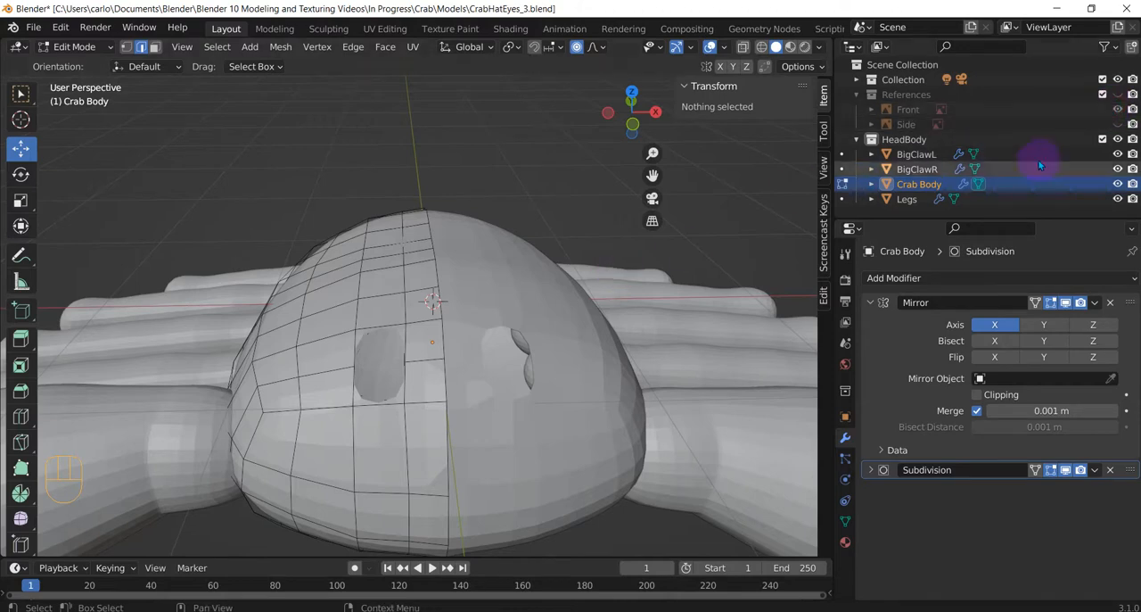
middle_drag(624, 286, 600, 294)
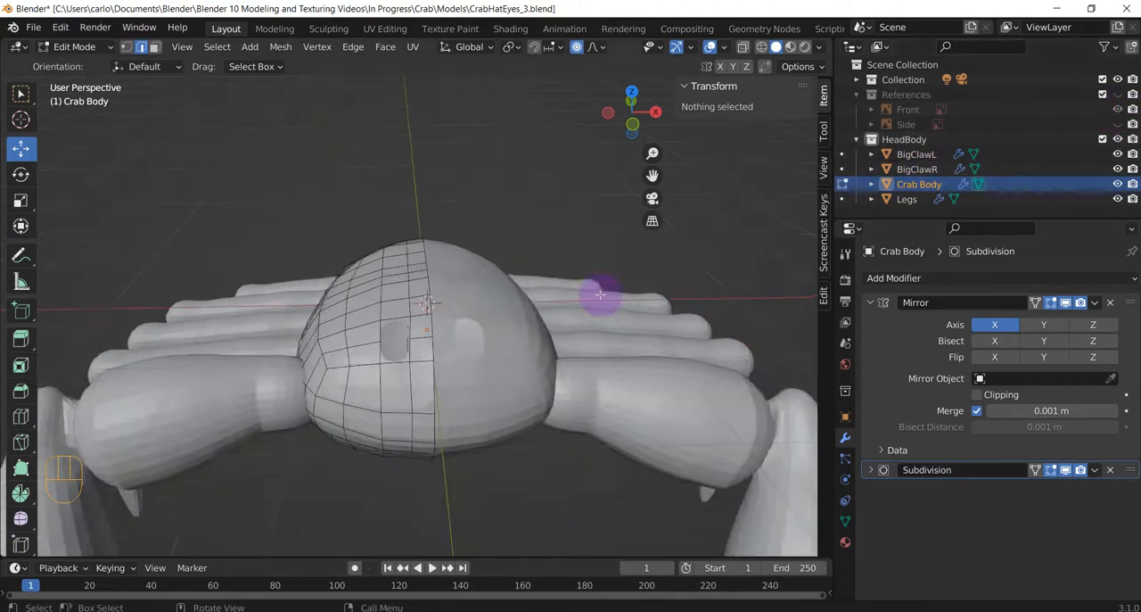
key(KP_1)
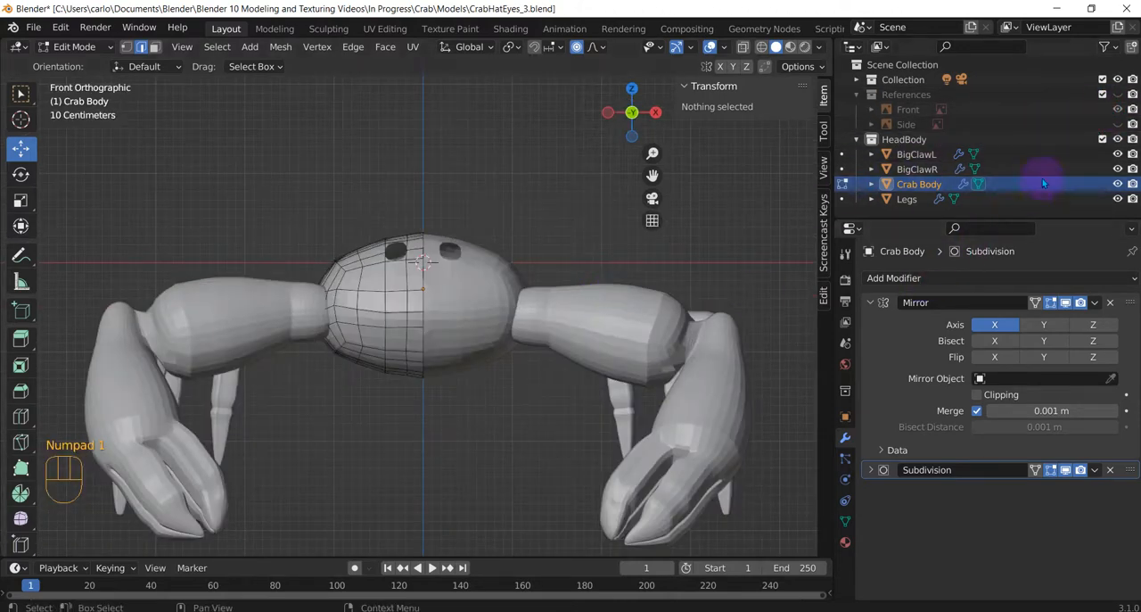
click(1116, 108)
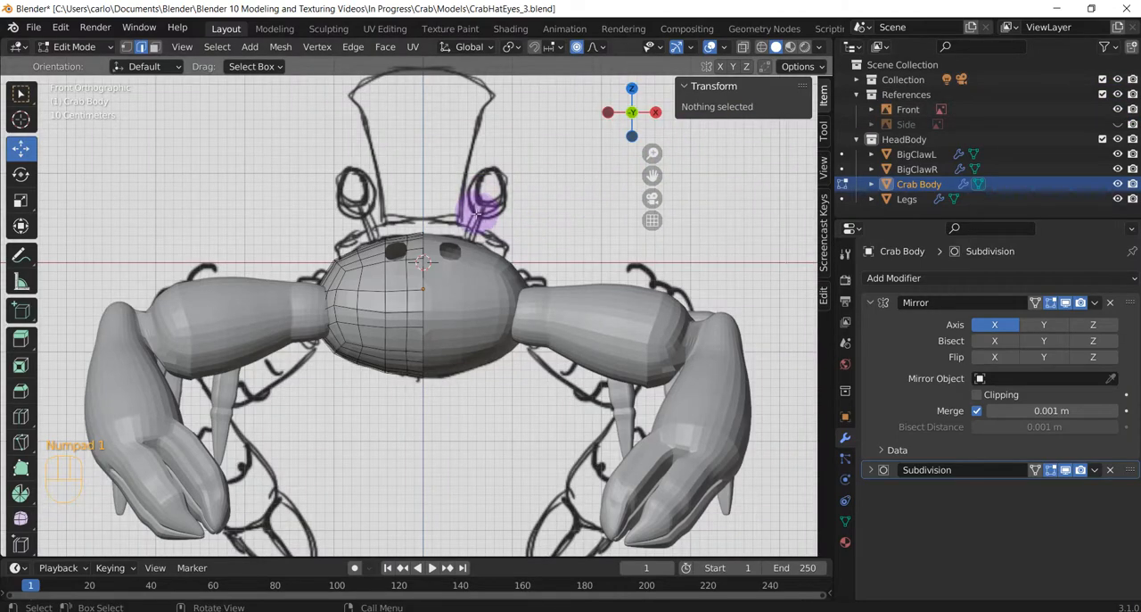
Select the vertices around the eye hole in vertex mode and round them with the LoopTools Circle operation.
middle_drag(485, 190, 487, 251)
scroll(392, 346, up, 4)
middle_drag(391, 373, 451, 373)
click(126, 47)
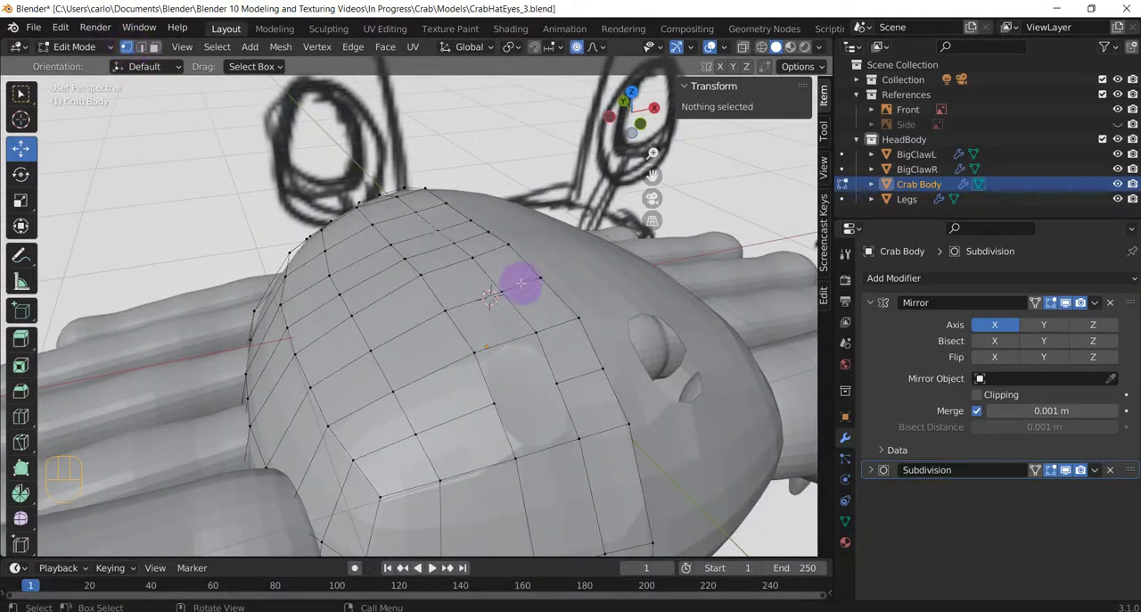
click(472, 351)
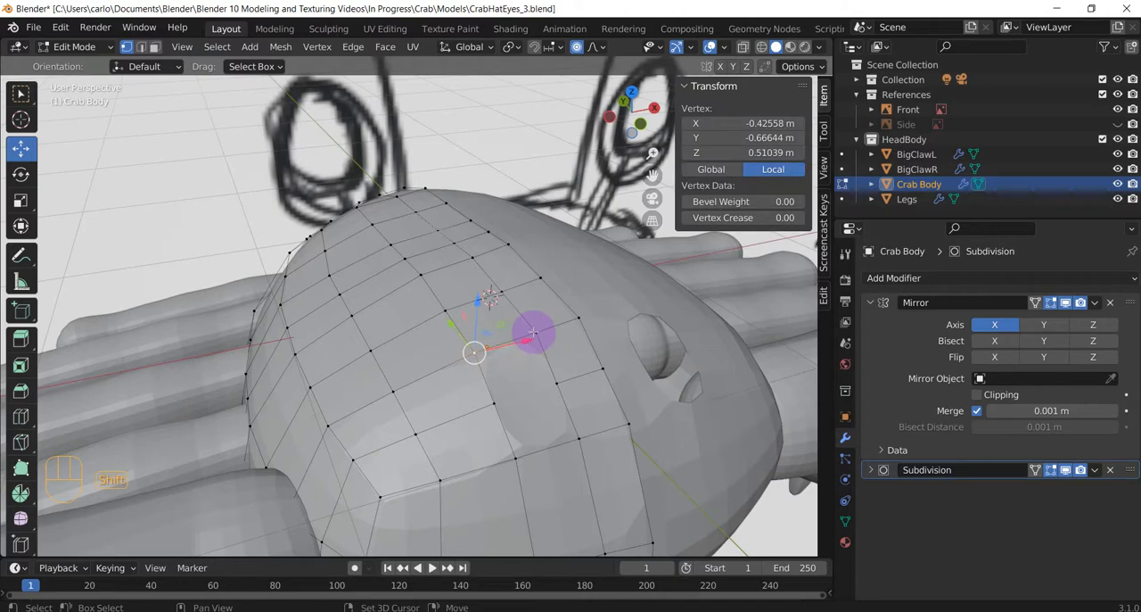
shift+click(555, 382)
shift+click(578, 437)
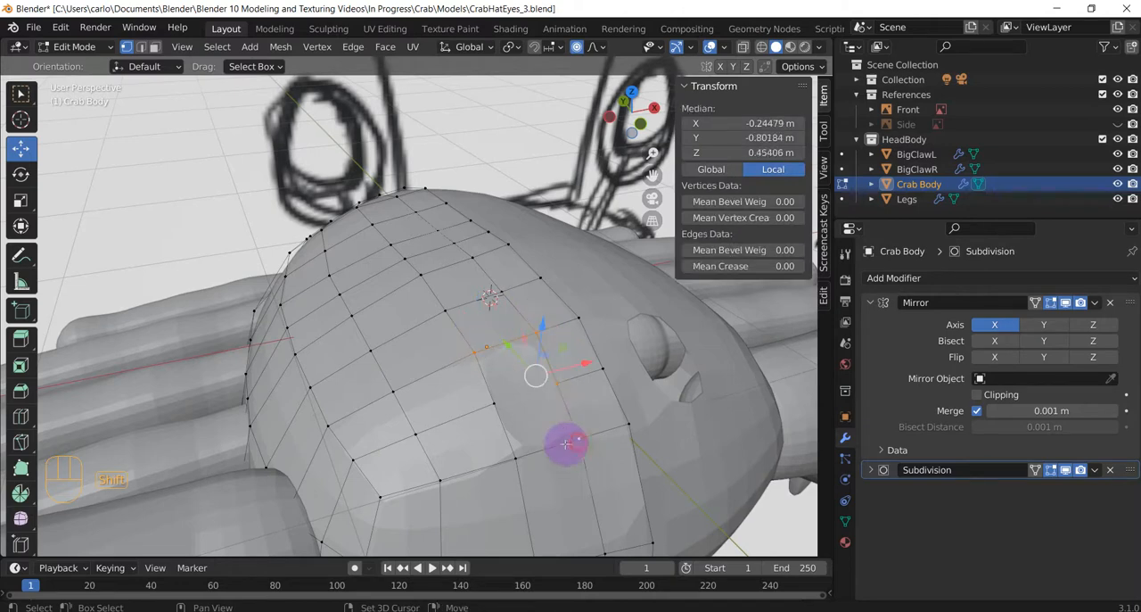
shift+click(517, 458)
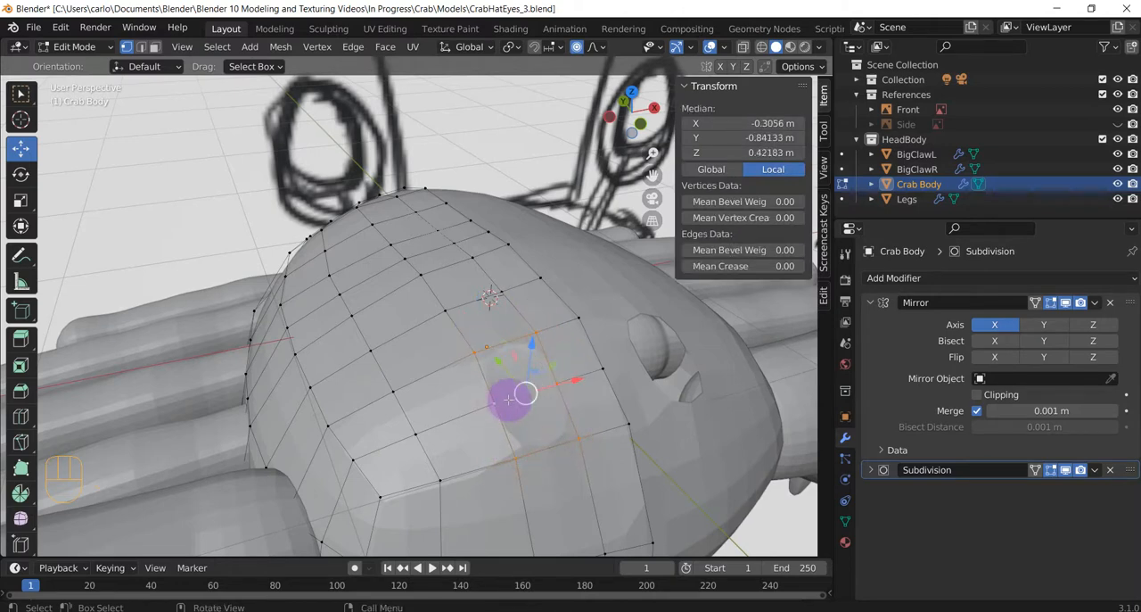
right_click(505, 399)
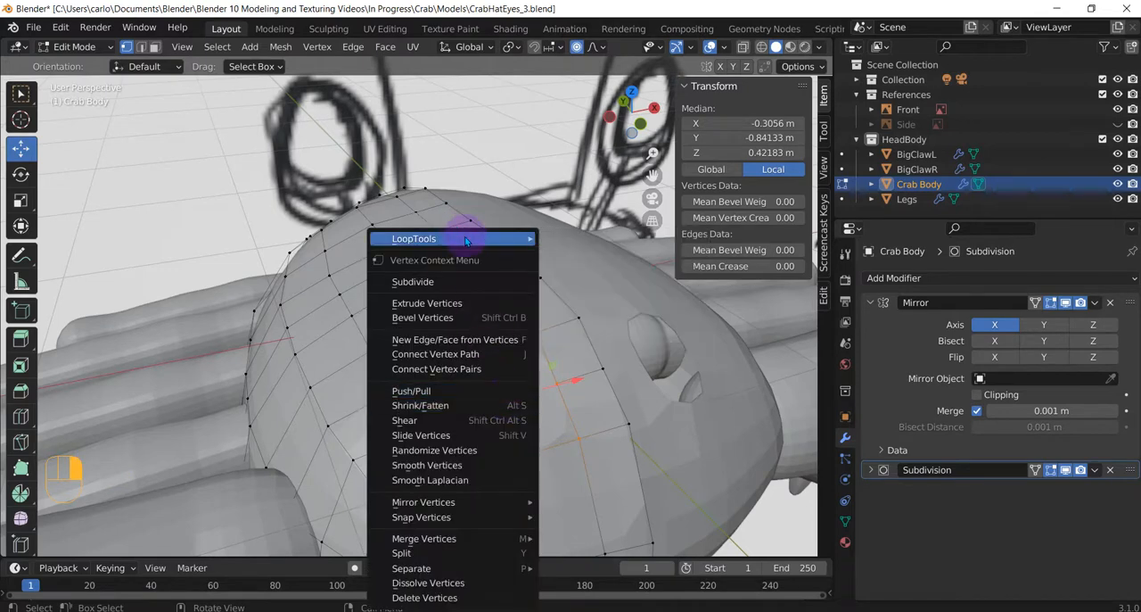
mouse_move(477, 241)
click(575, 254)
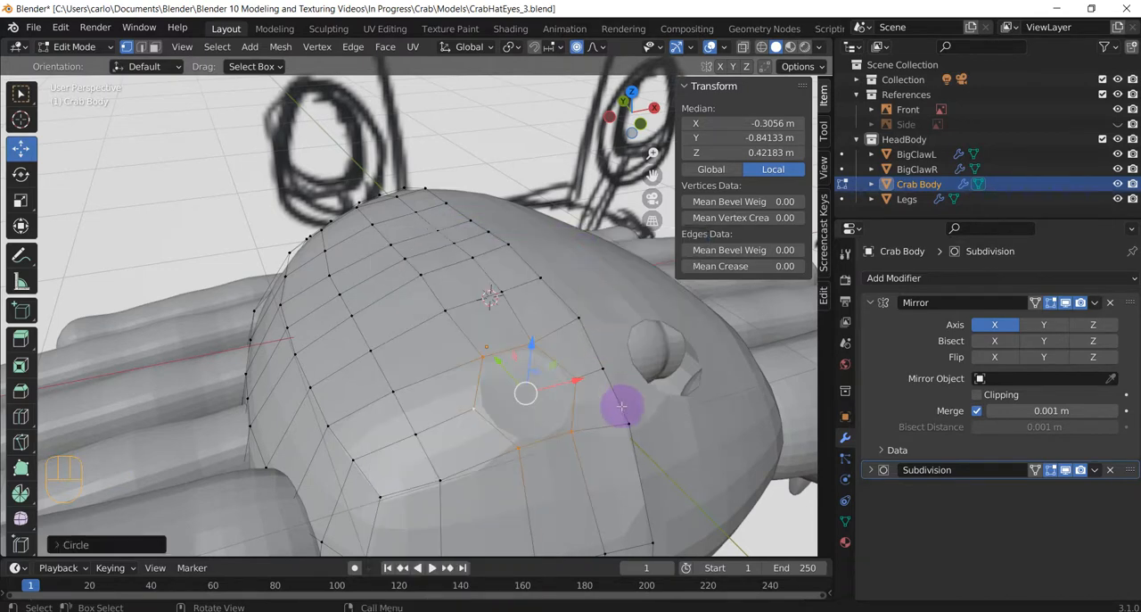
Turn off proportional editing and scale the rounded eye-hole edge ring up slightly.
scroll(607, 406, up, 3)
middle_drag(574, 404, 517, 408)
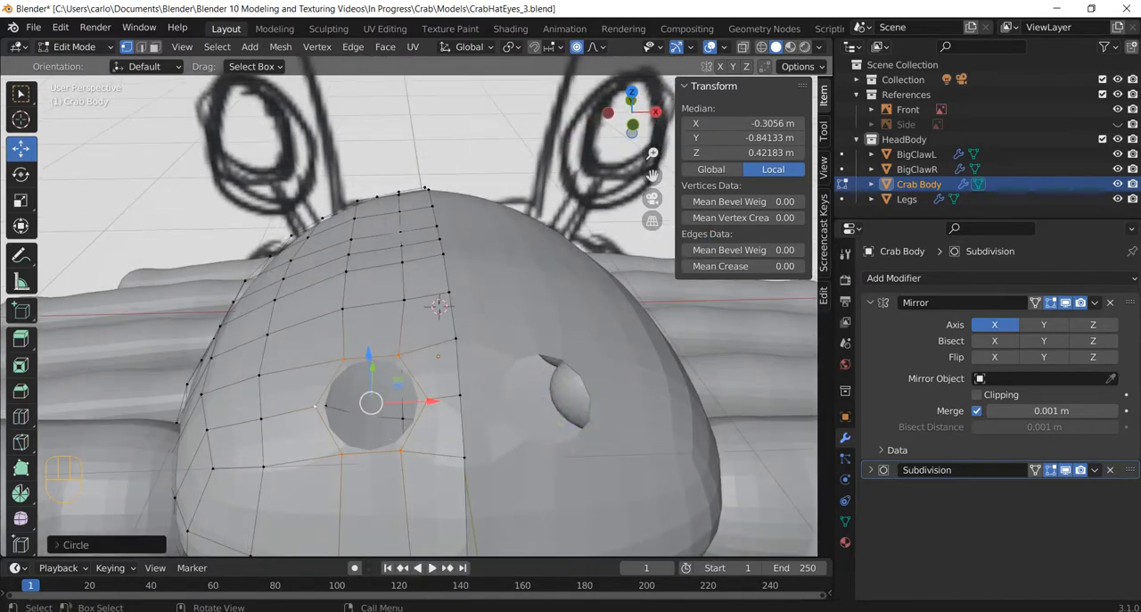
key(s)
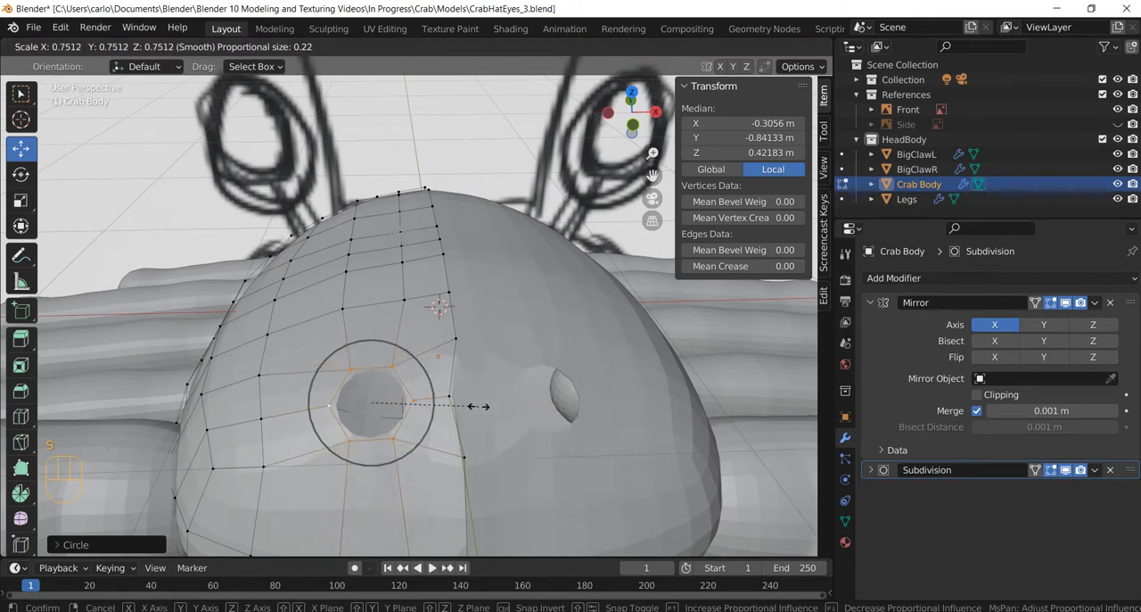
key(Escape)
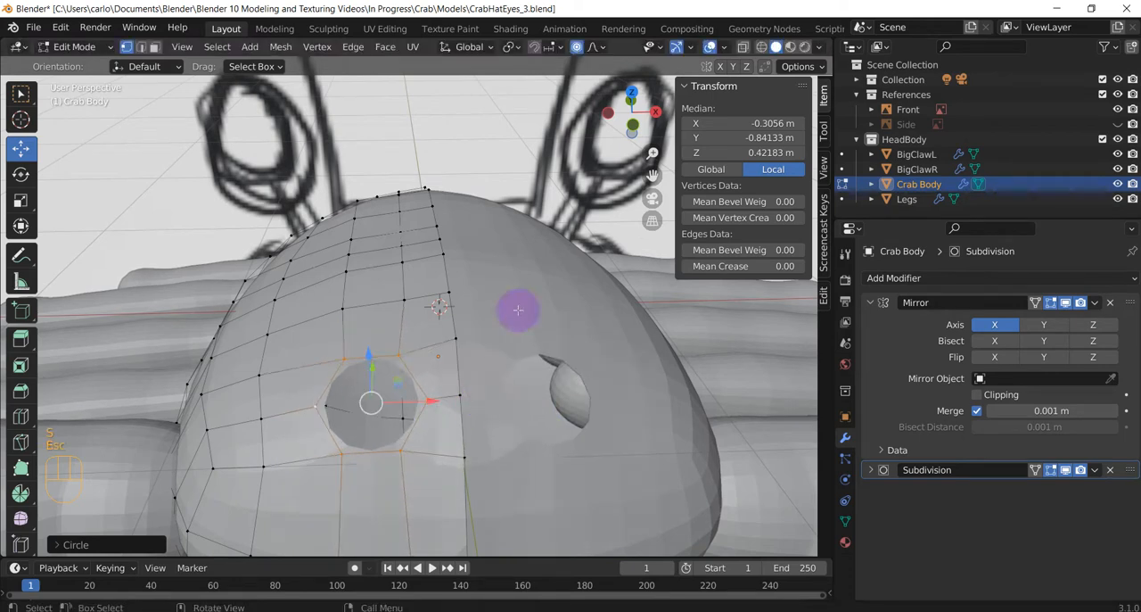
click(576, 47)
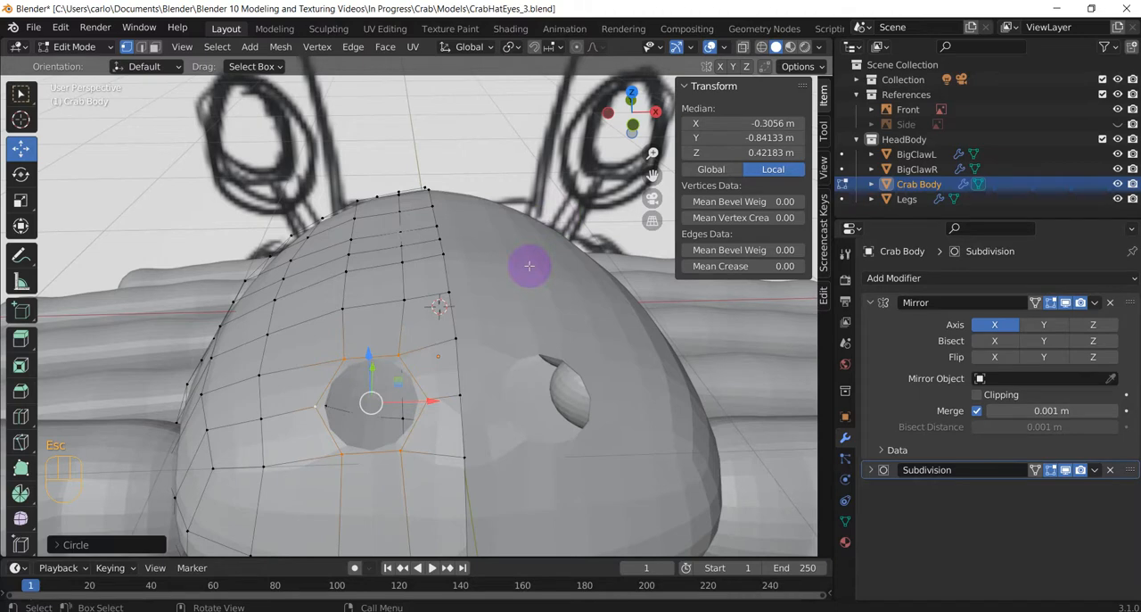
key(s)
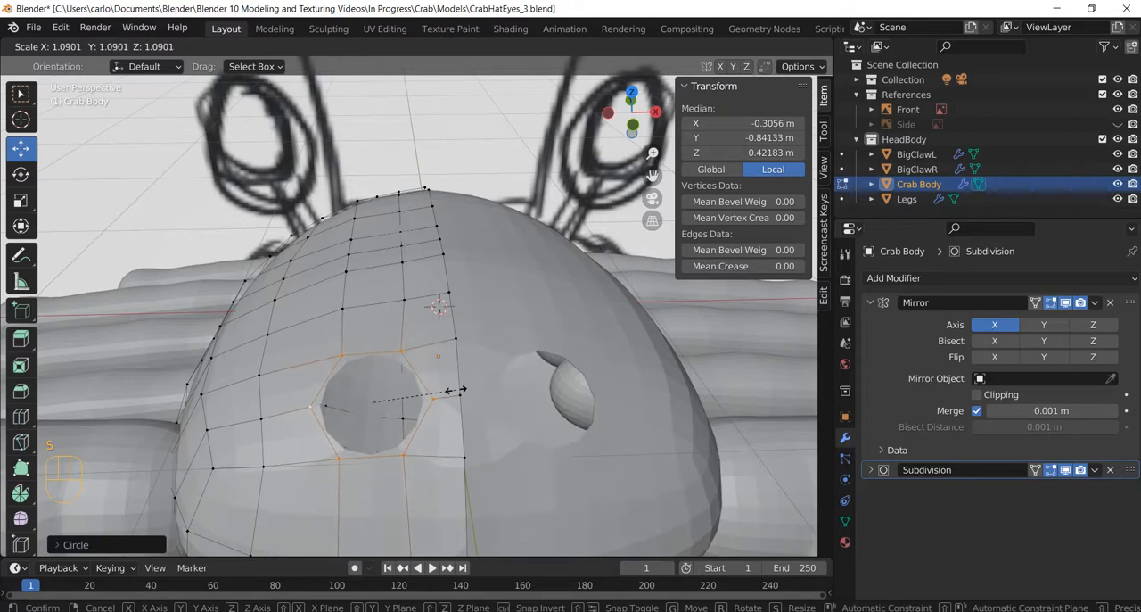
click(464, 407)
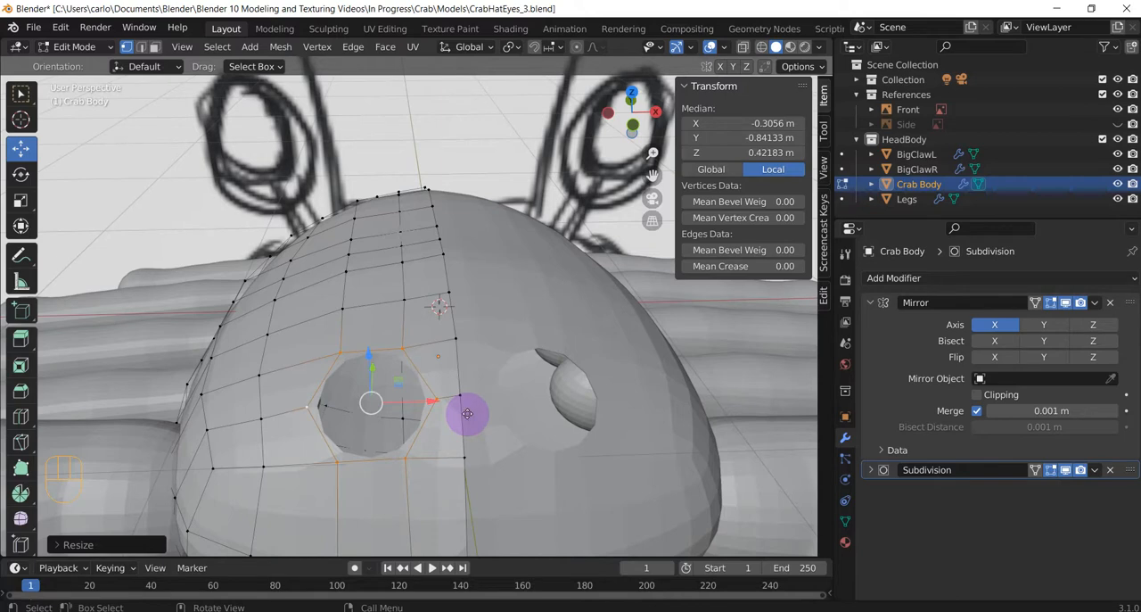
Extrude the eye-hole ring inward by scaling it to about 0.6, and shrink the new inner ring to about 0.82.
key(e)
key(s)
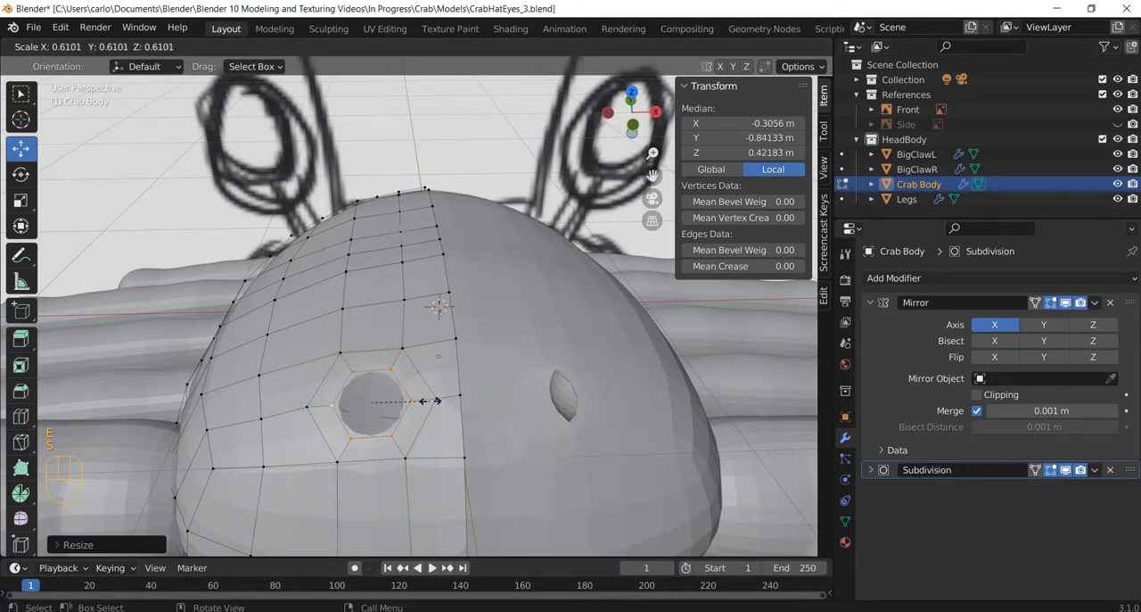
click(435, 401)
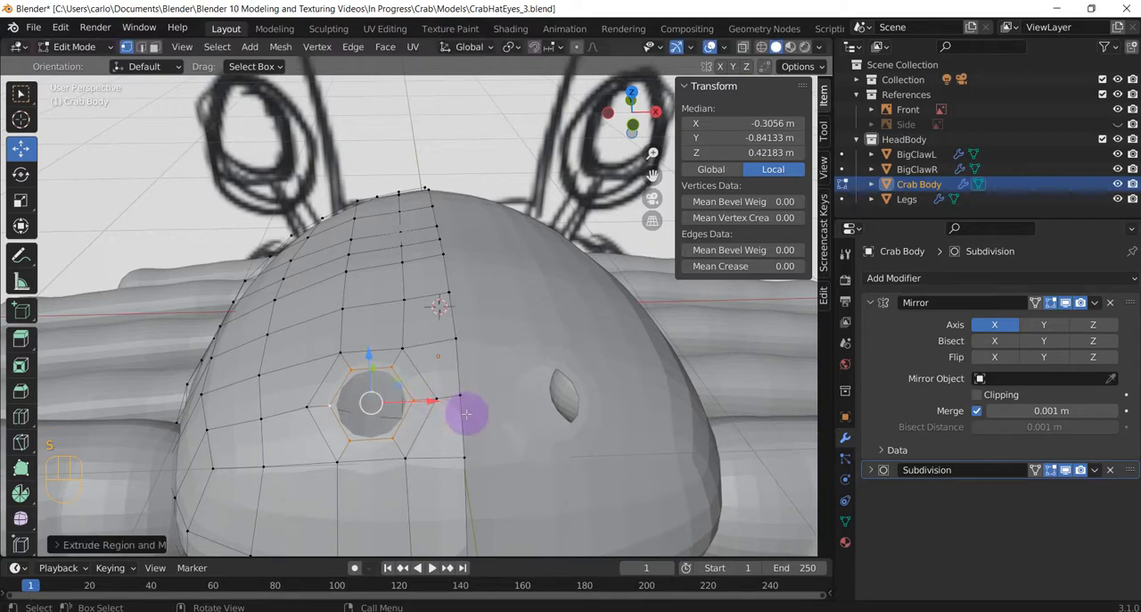
middle_drag(467, 413, 507, 412)
key(s)
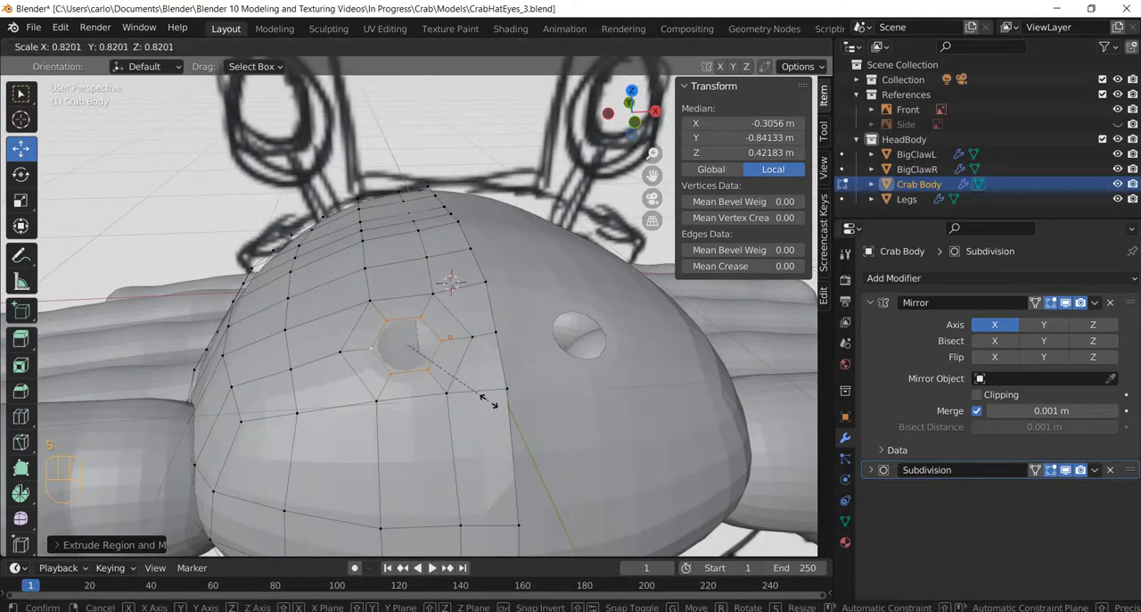
click(488, 401)
In the right orthographic view, extrude the inner ring about 0.11 m outward and another 0.18 m upward to start the eye stalk.
key(e)
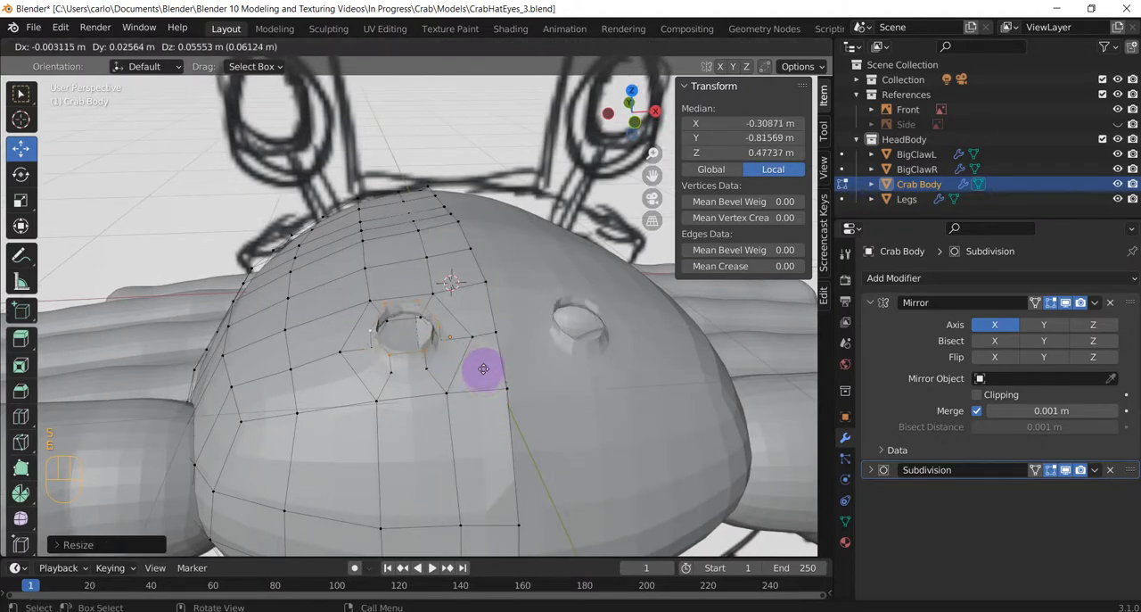
key(Escape)
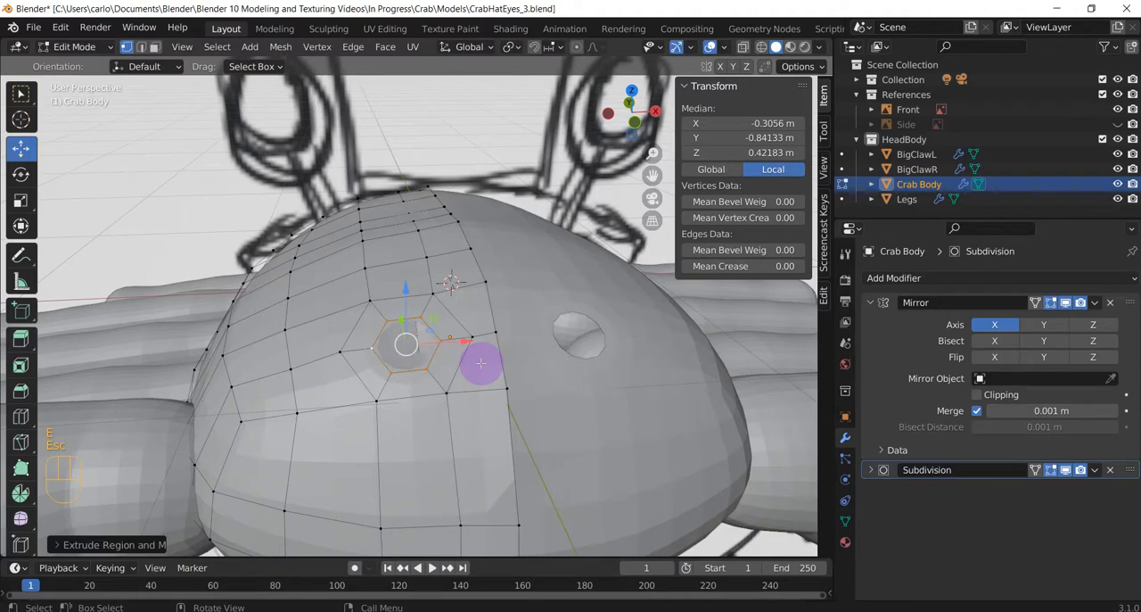
key(KP_3)
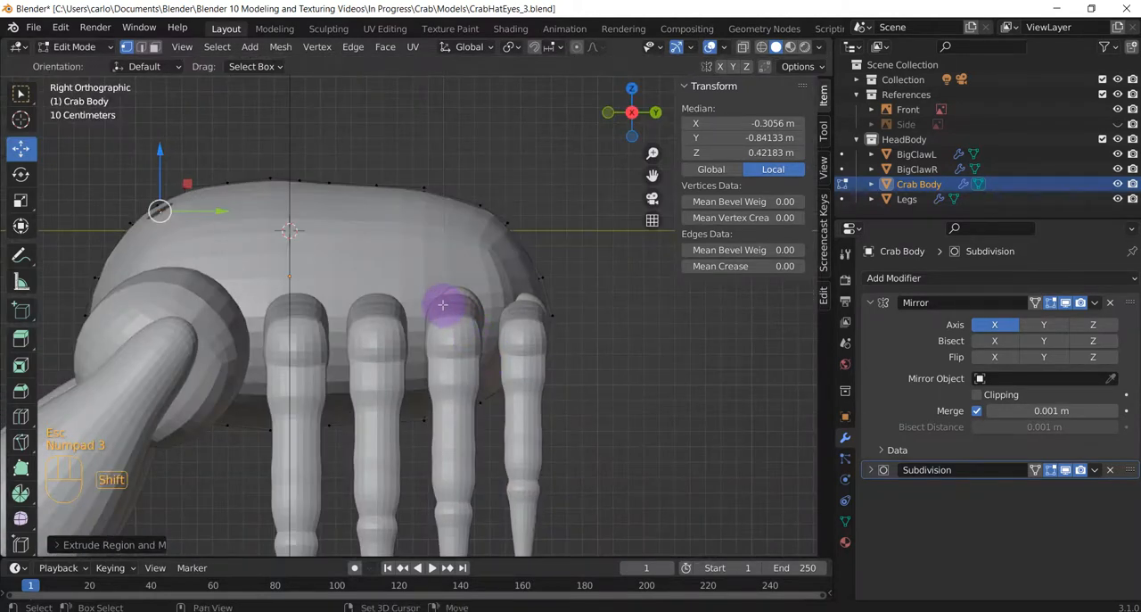
shift+middle_drag(445, 306, 527, 374)
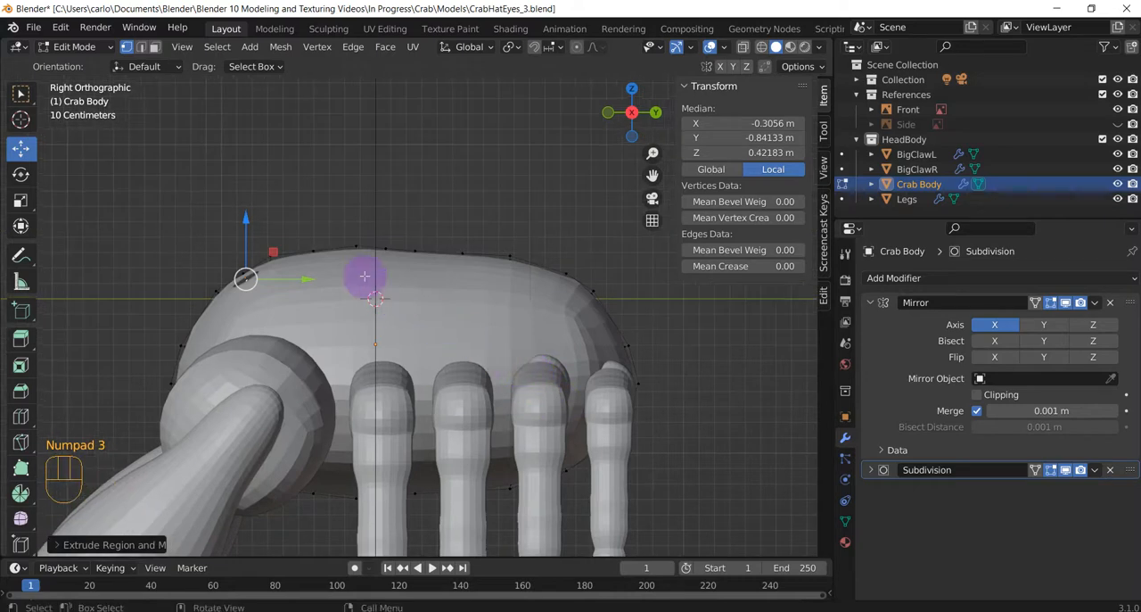
scroll(348, 271, up, 1)
key(e)
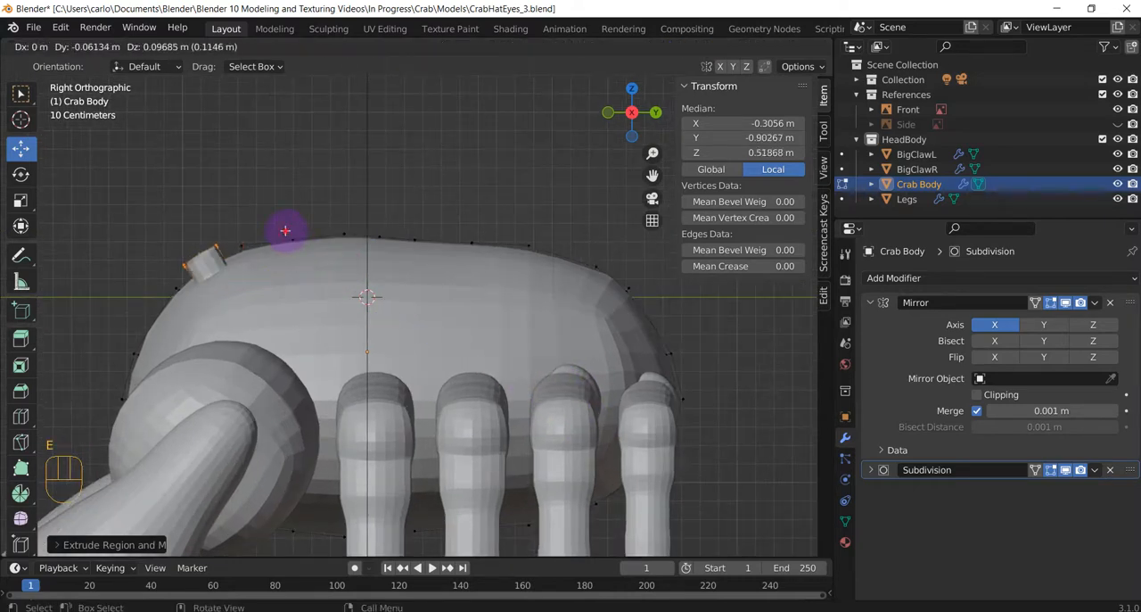
click(286, 229)
key(e)
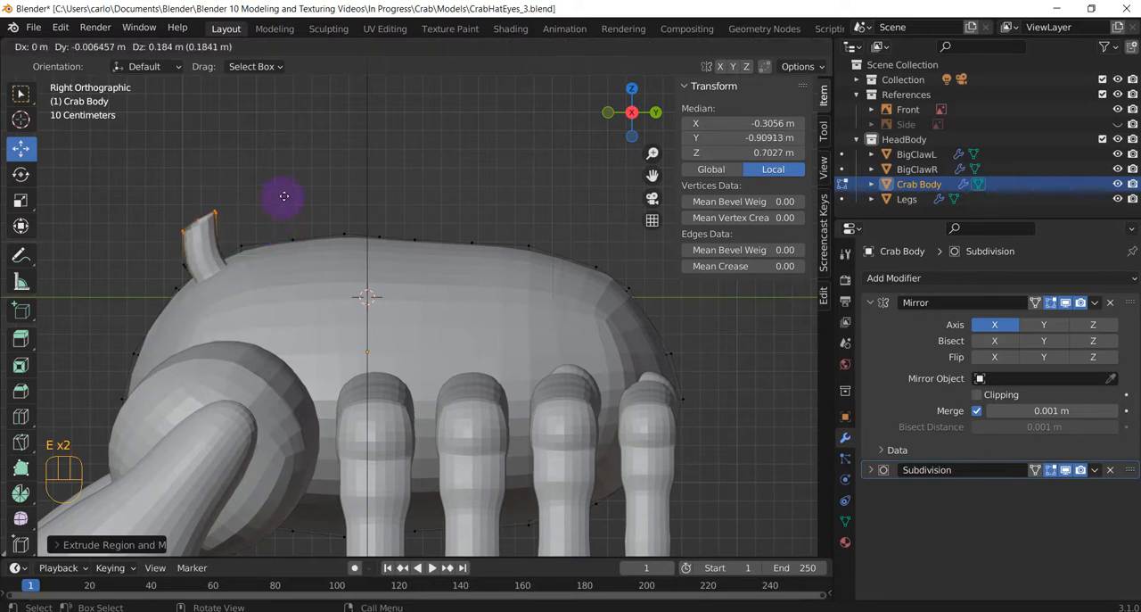
click(284, 196)
Level the stalk's end ring by rotating it about 27 degrees and scale it down to about 0.75.
key(r)
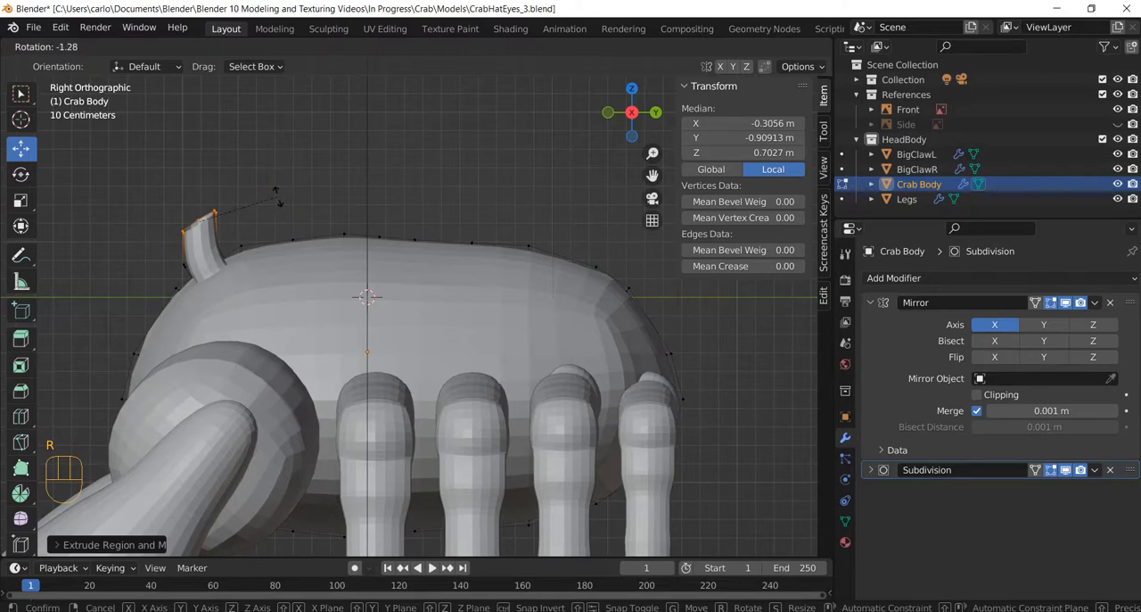
click(295, 242)
key(s)
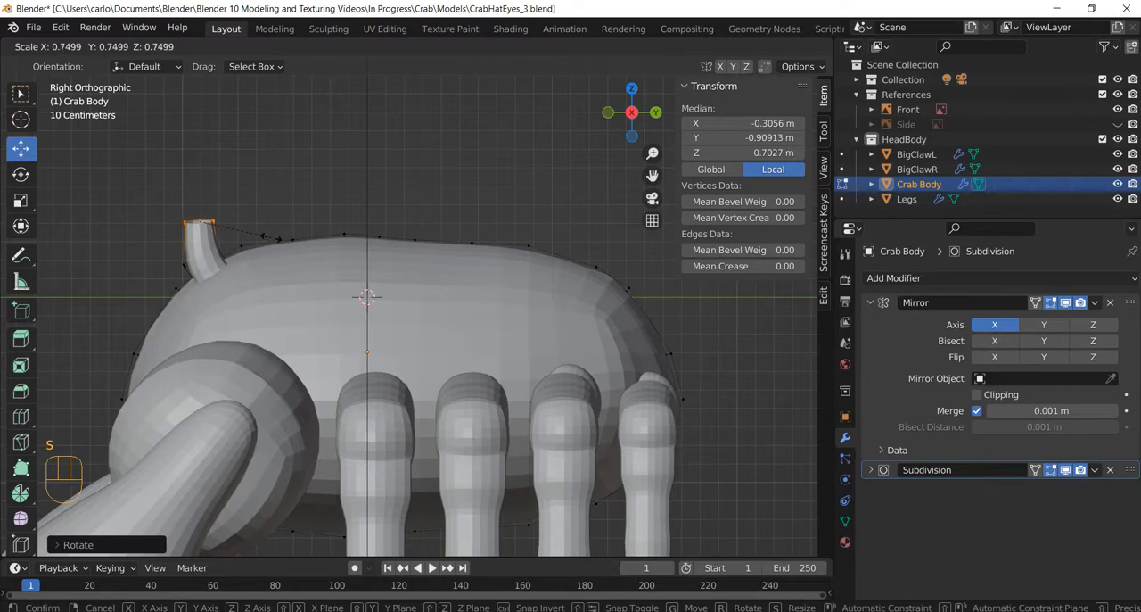
click(272, 237)
Extend the stalk with two upward extrusions of about 0.19 m along Z and 0.16 m, and narrow its end ring.
key(e)
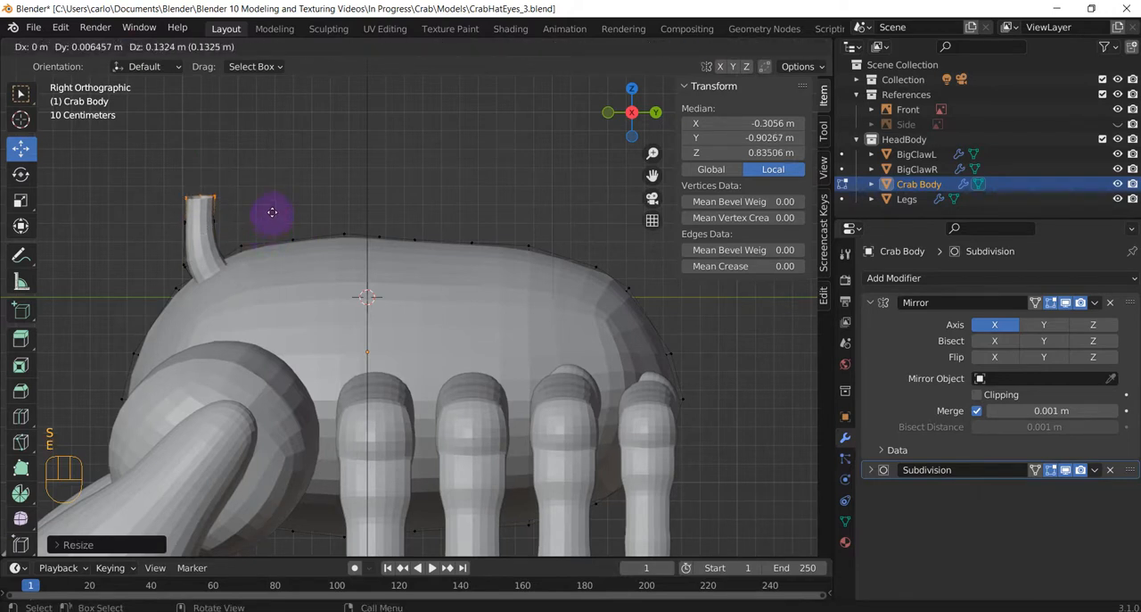
key(z)
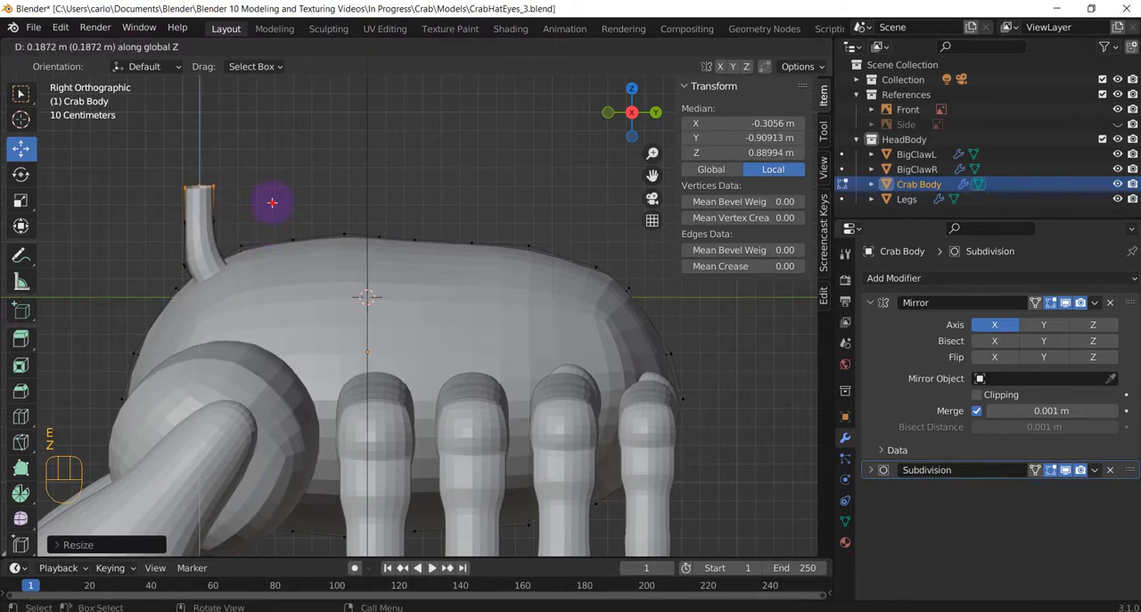
click(272, 202)
key(e)
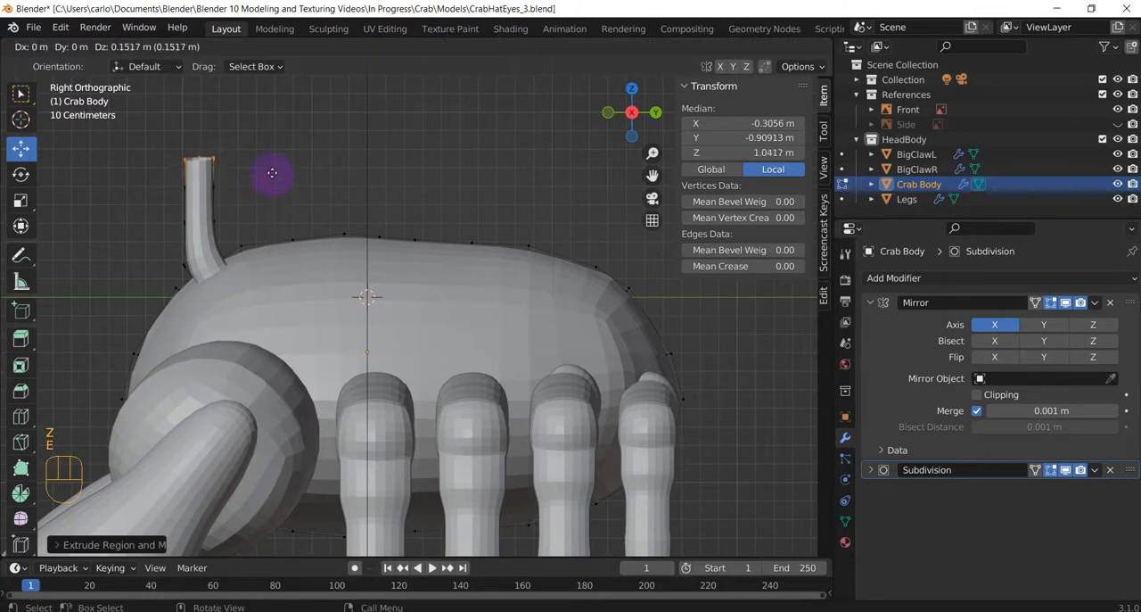
click(272, 173)
key(s)
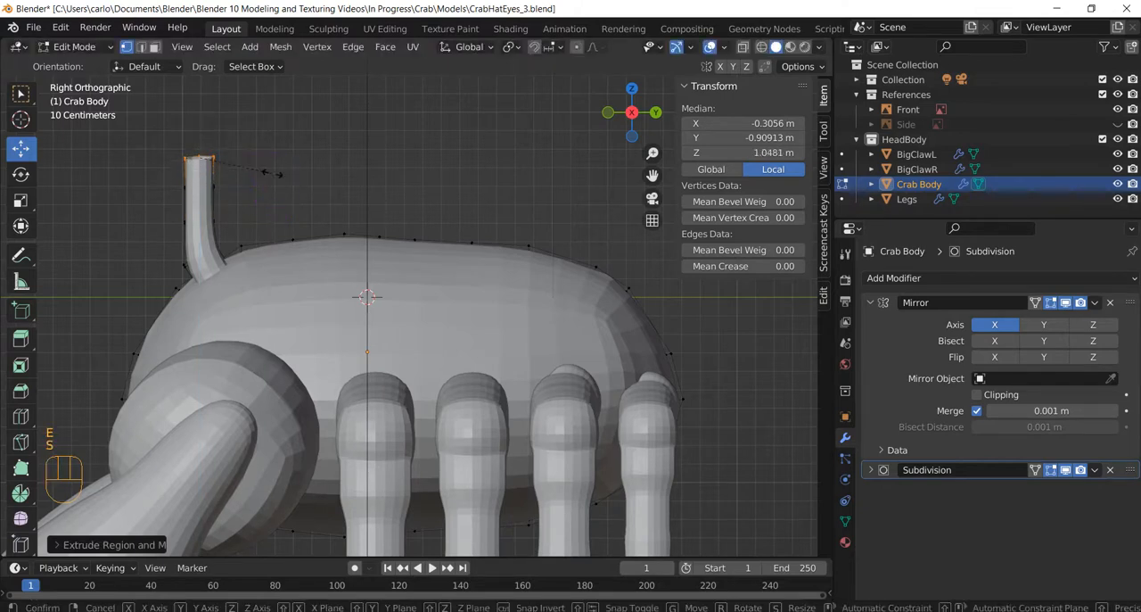
click(260, 169)
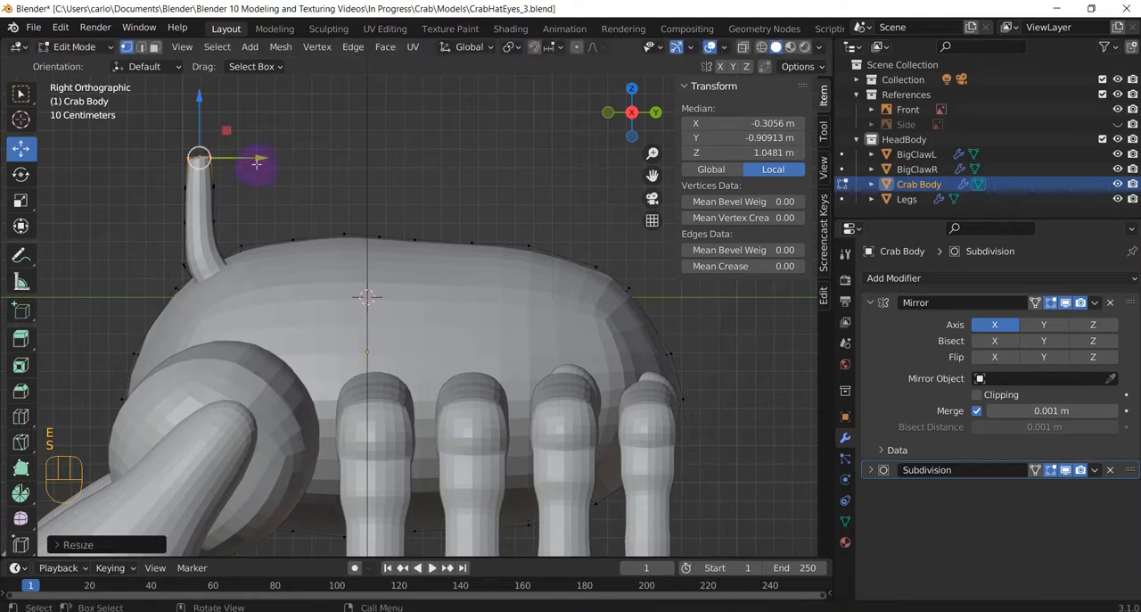
Extrude the stalk's end another 0.21 m or so upward and scale the new tip ring down to taper it.
shift+middle_drag(285, 205, 372, 340)
scroll(256, 296, up, 4)
shift+middle_drag(256, 296, 301, 331)
key(e)
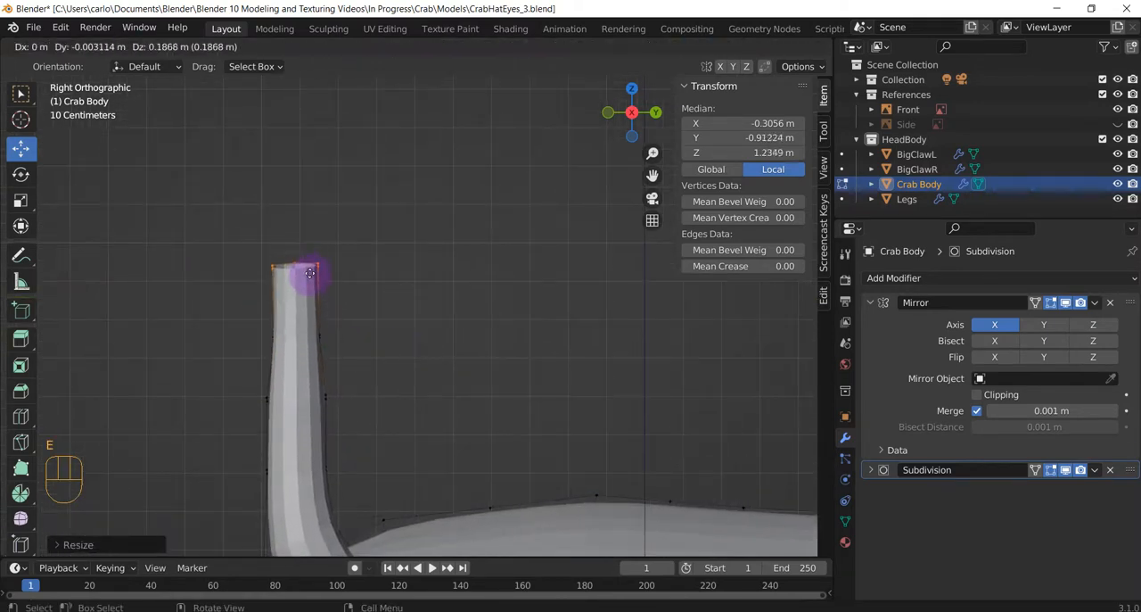
click(324, 272)
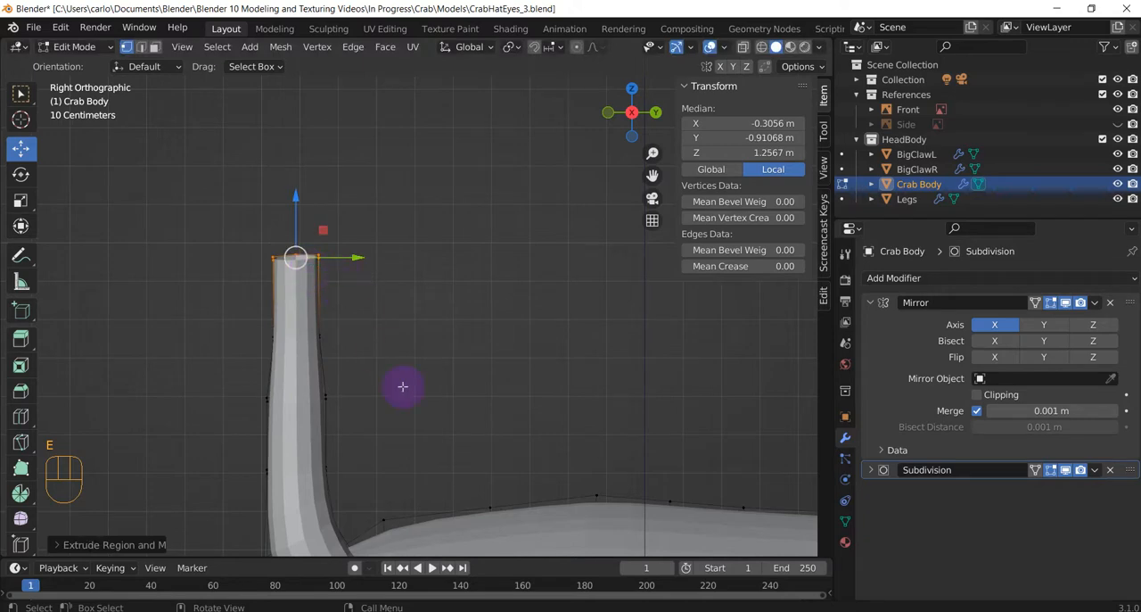
key(s)
click(364, 336)
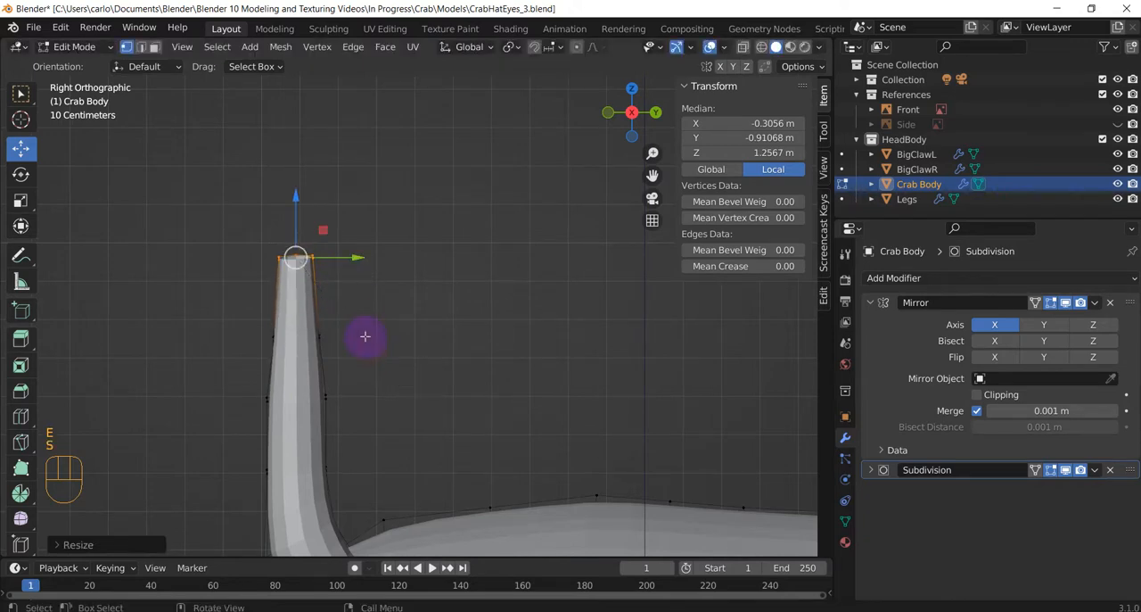
In the front orthographic view, select the vertices at the stalk's tip and extrude them upward about 0.06 m.
mouse_move(398, 375)
middle_down()
mouse_move(443, 387)
mouse_move(420, 400)
mouse_move(403, 370)
middle_up()
key(KP_3)
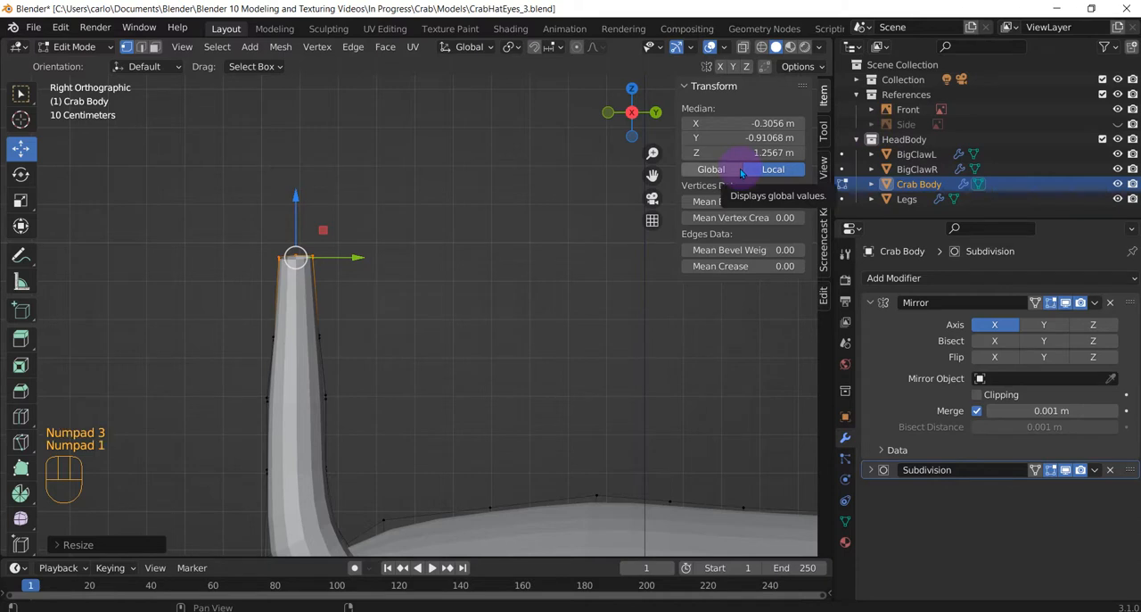
click(476, 170)
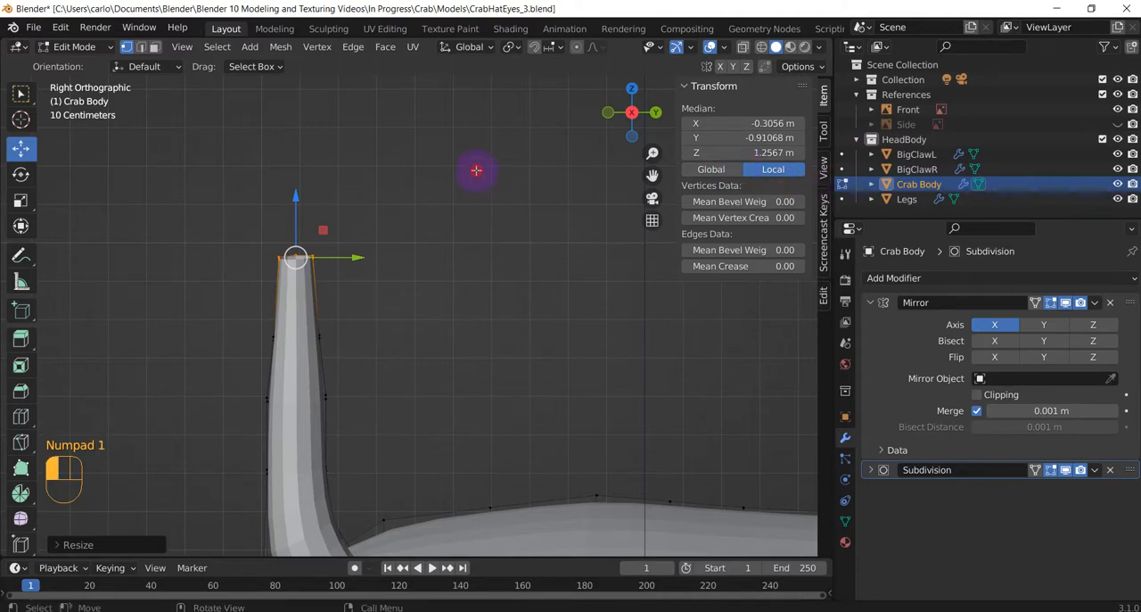
key(KP_1)
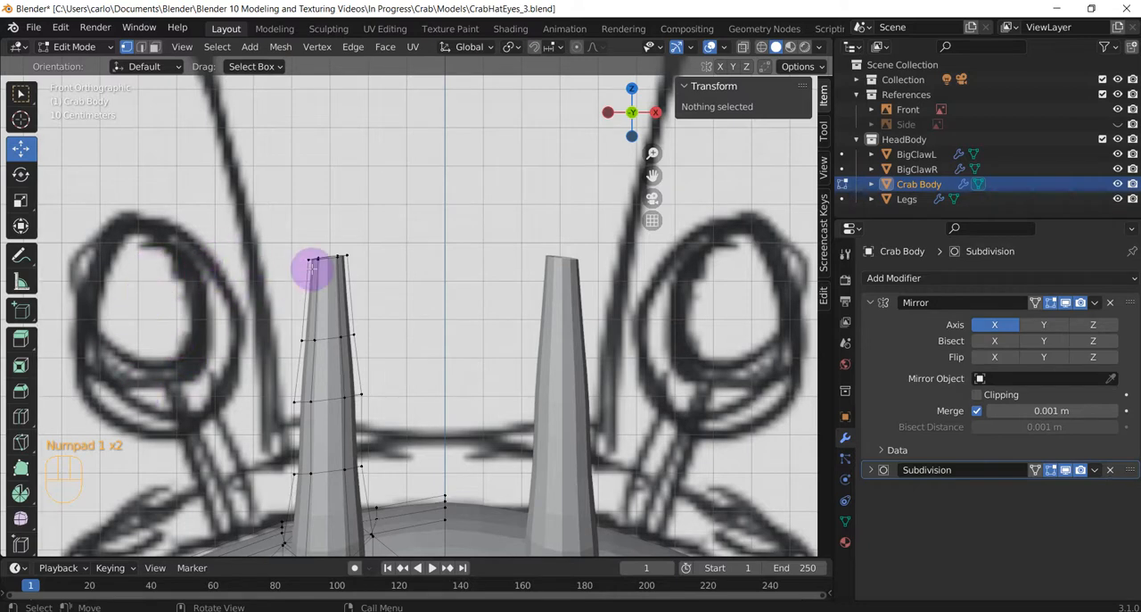
drag(289, 226, 383, 274)
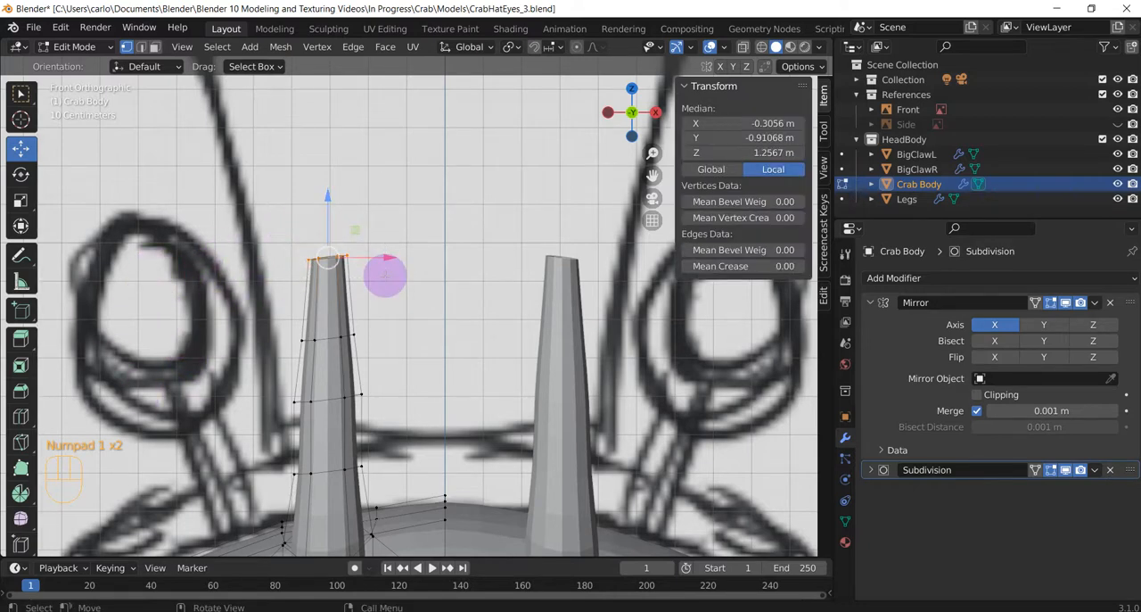
click(743, 46)
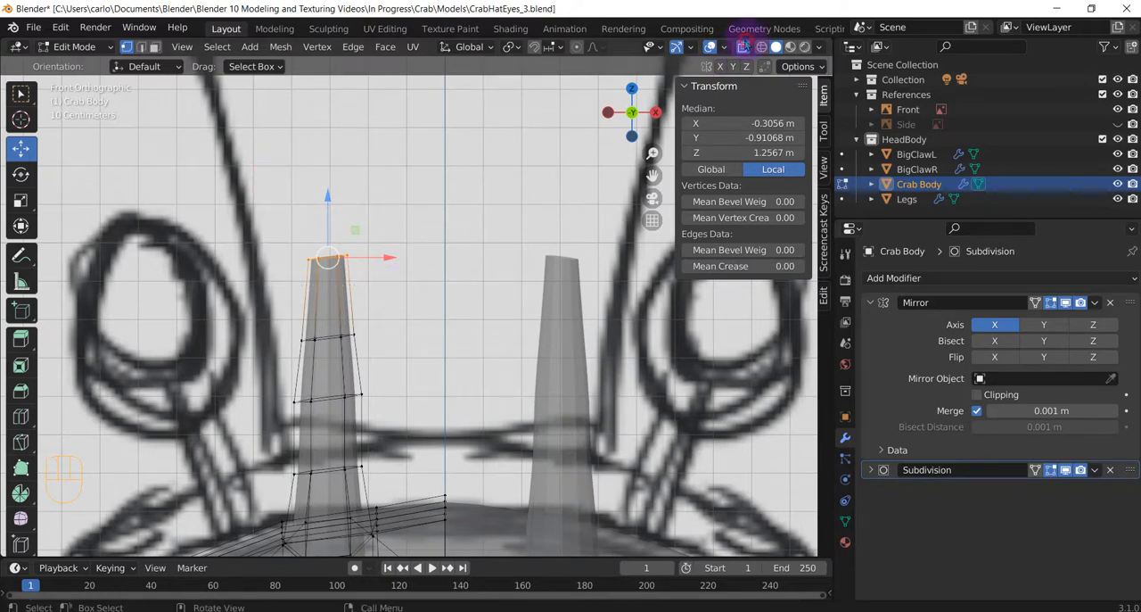
key(alt+z)
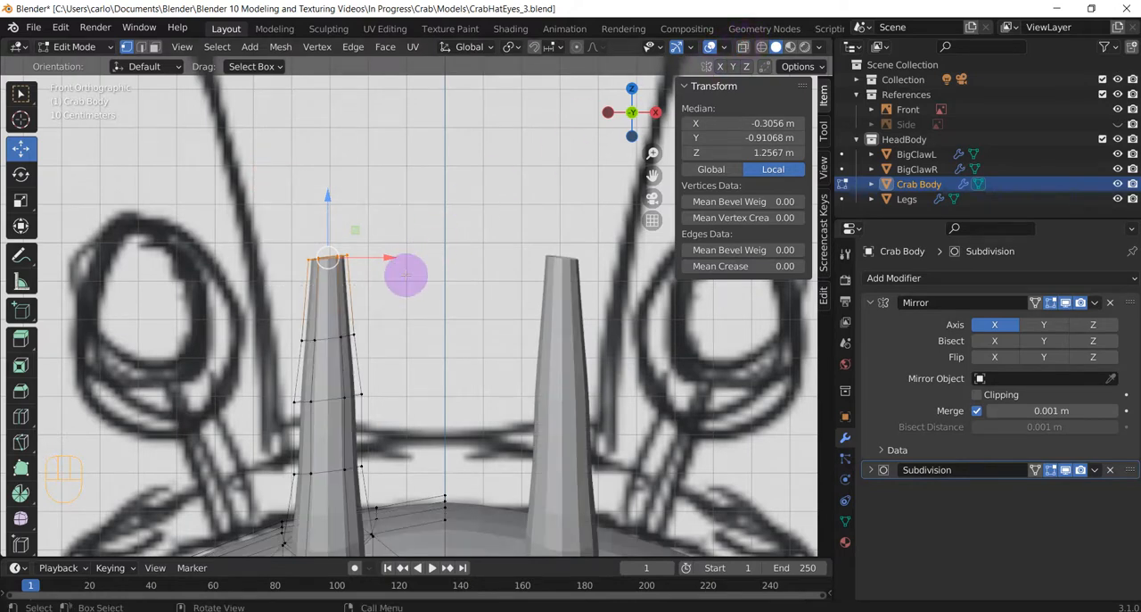
key(e)
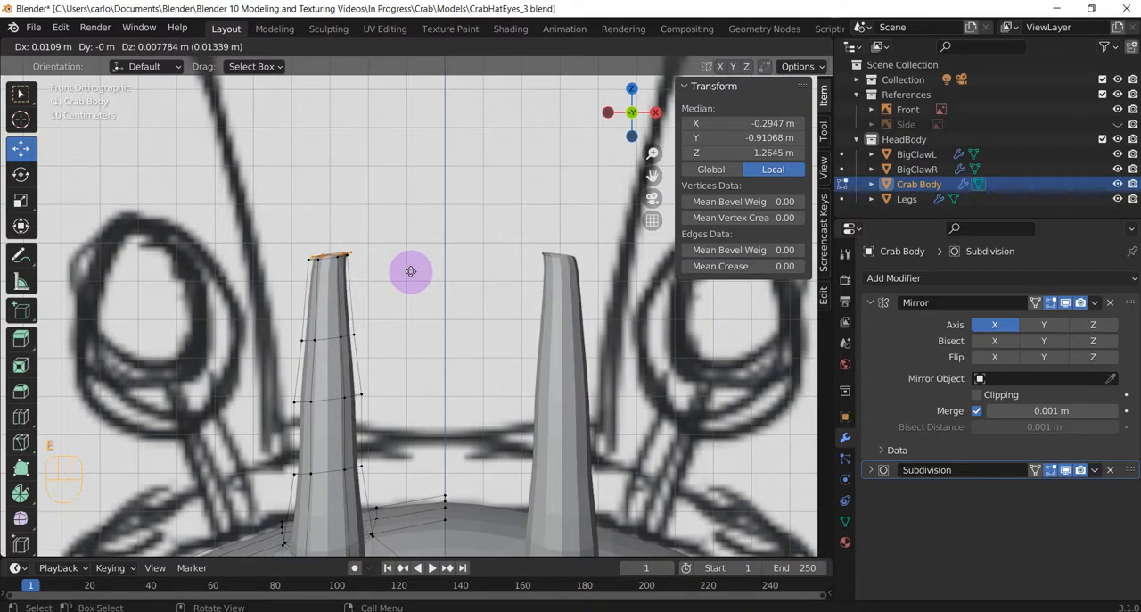
key(Escape)
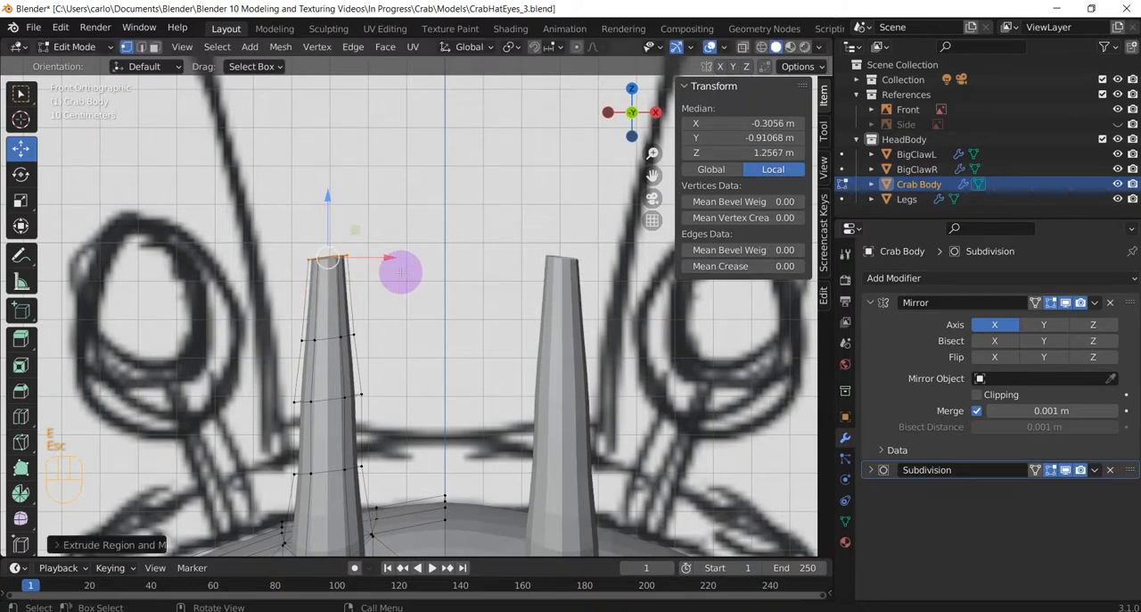
key(e)
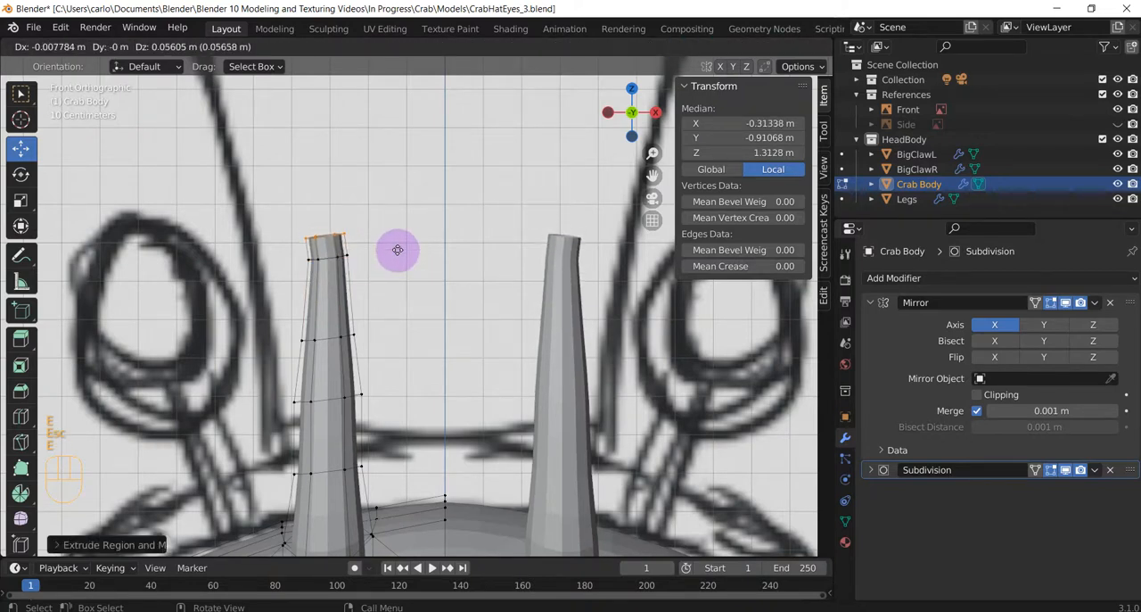
click(401, 249)
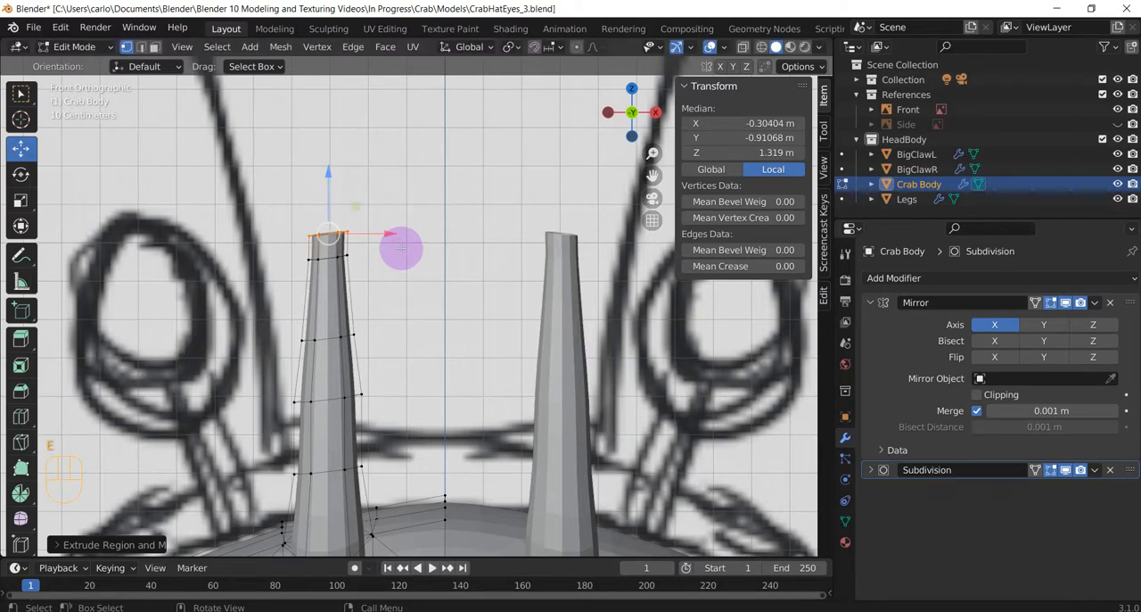
Scale up the extruded tip ring into a wide flare, extrude it about 0.1 m upward, and adjust the new ring's size.
key(s)
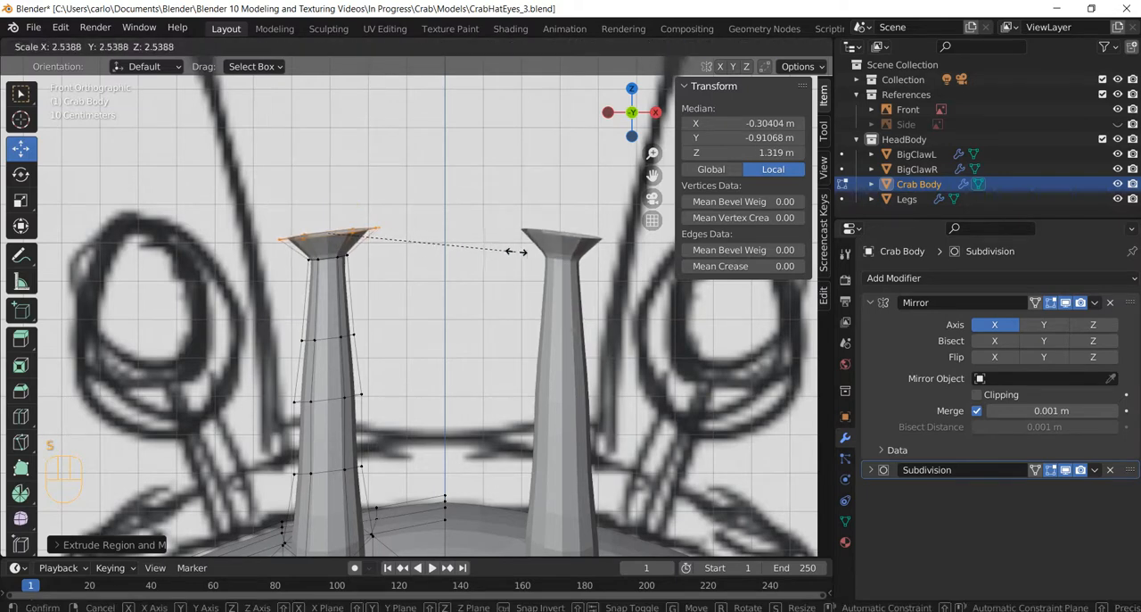
click(441, 250)
middle_drag(441, 250, 397, 301)
drag(399, 300, 401, 272)
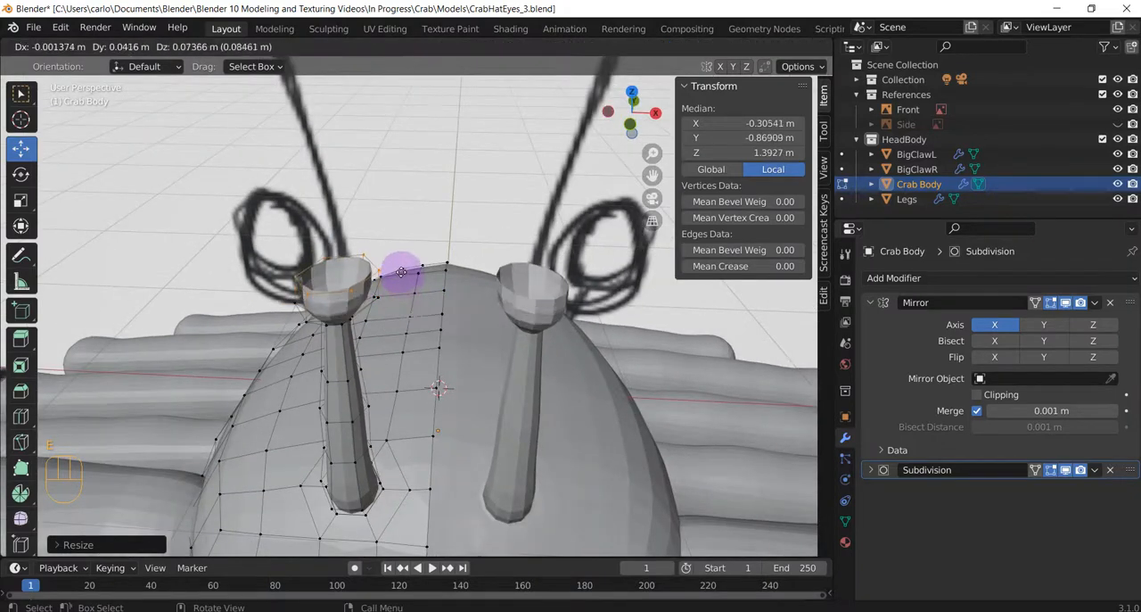
click(402, 272)
key(s)
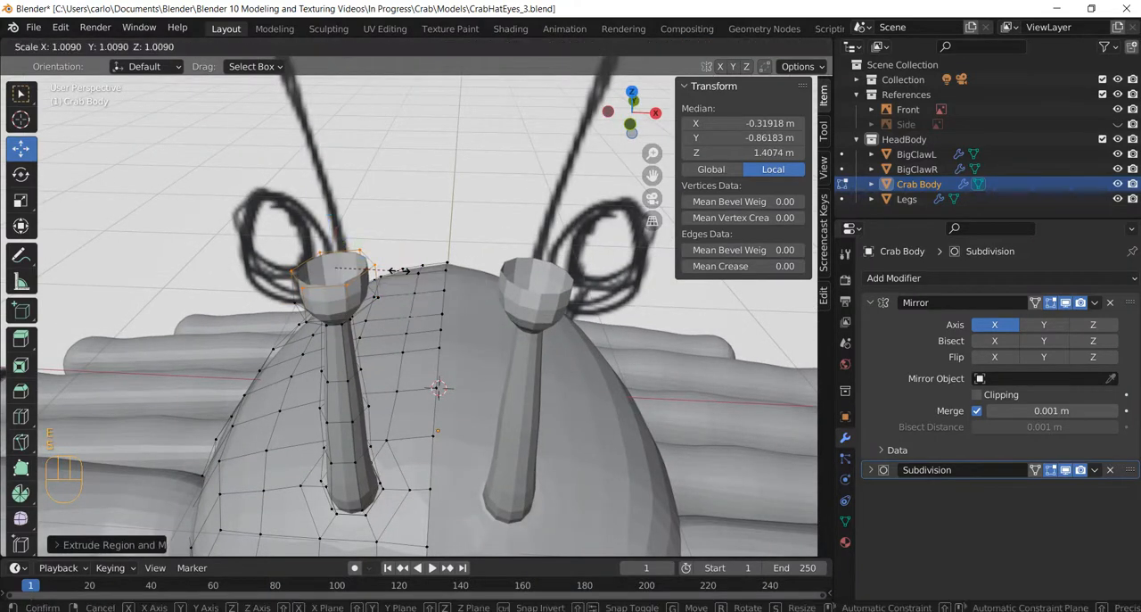
click(402, 267)
Extrude the cup's rim upward and slightly back by about 0.1 m and scale the new ring up a little.
drag(402, 267, 405, 237)
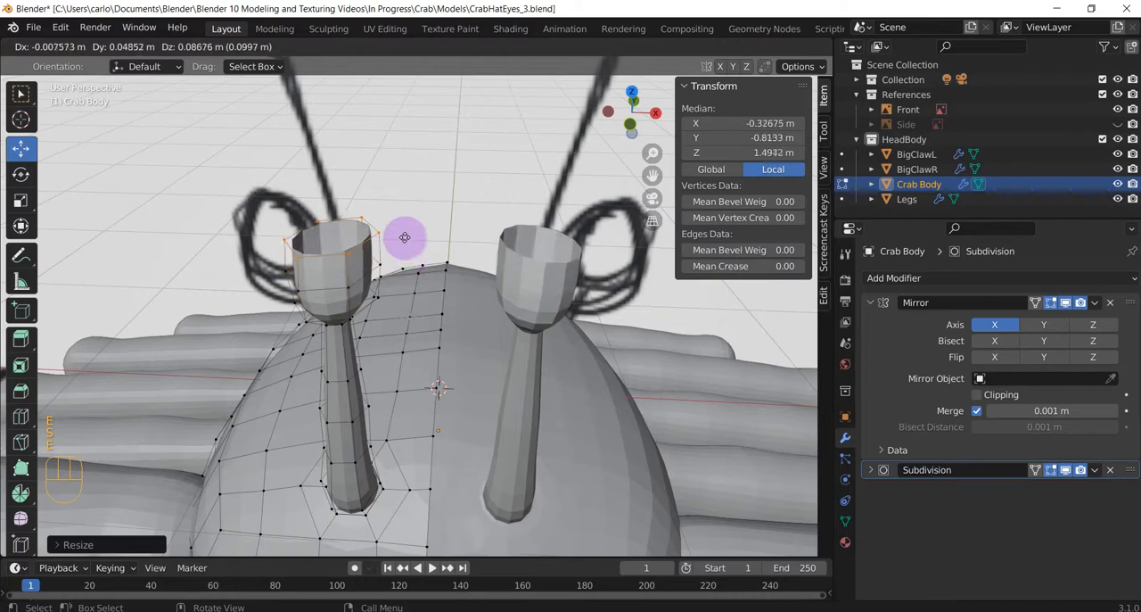
click(403, 238)
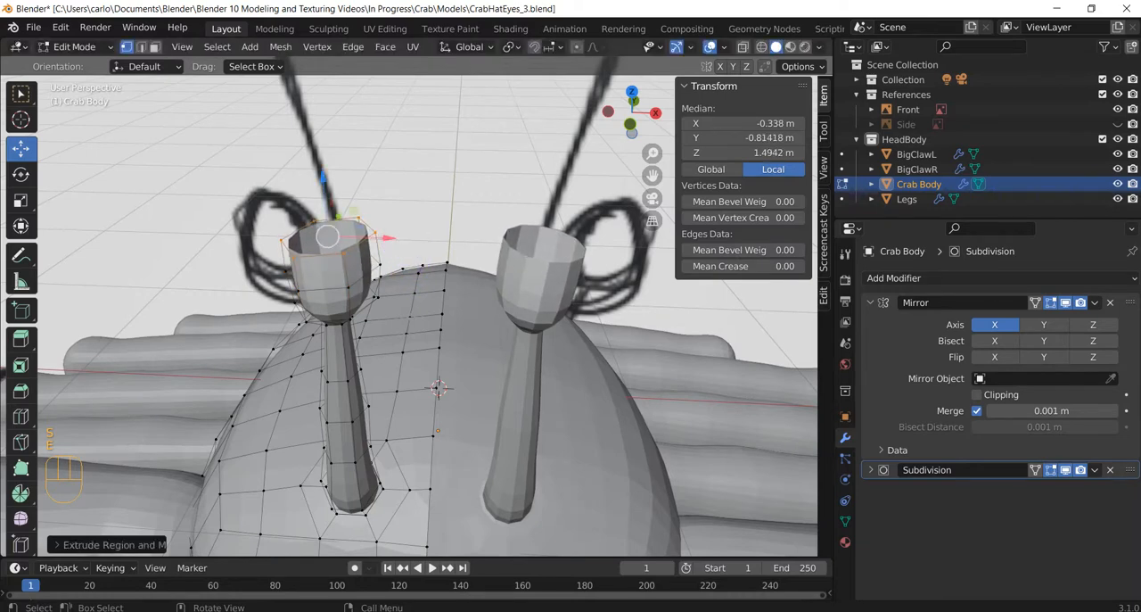
key(s)
click(407, 244)
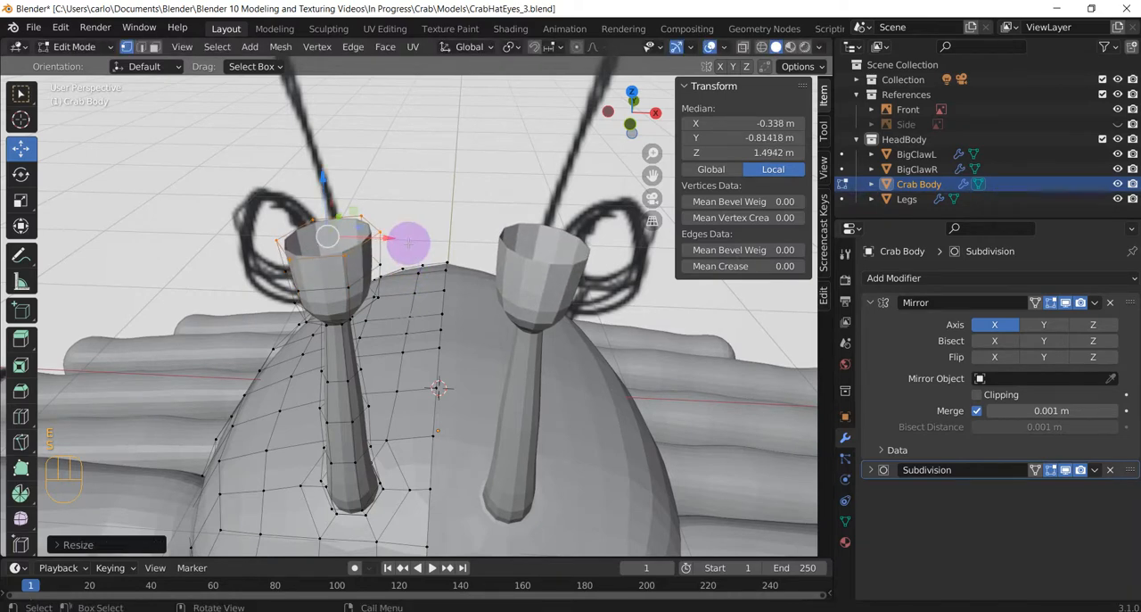
In the front orthographic view, extrude the rim about 0.11 m upward and scale the new ring up slightly.
key(KP_1)
key(e)
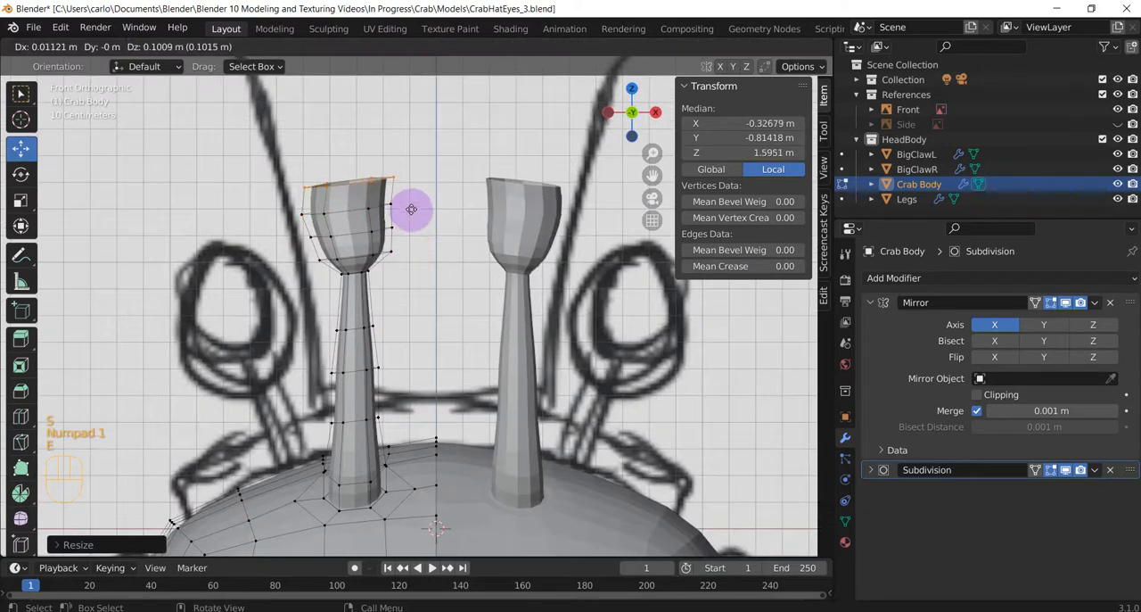
click(404, 214)
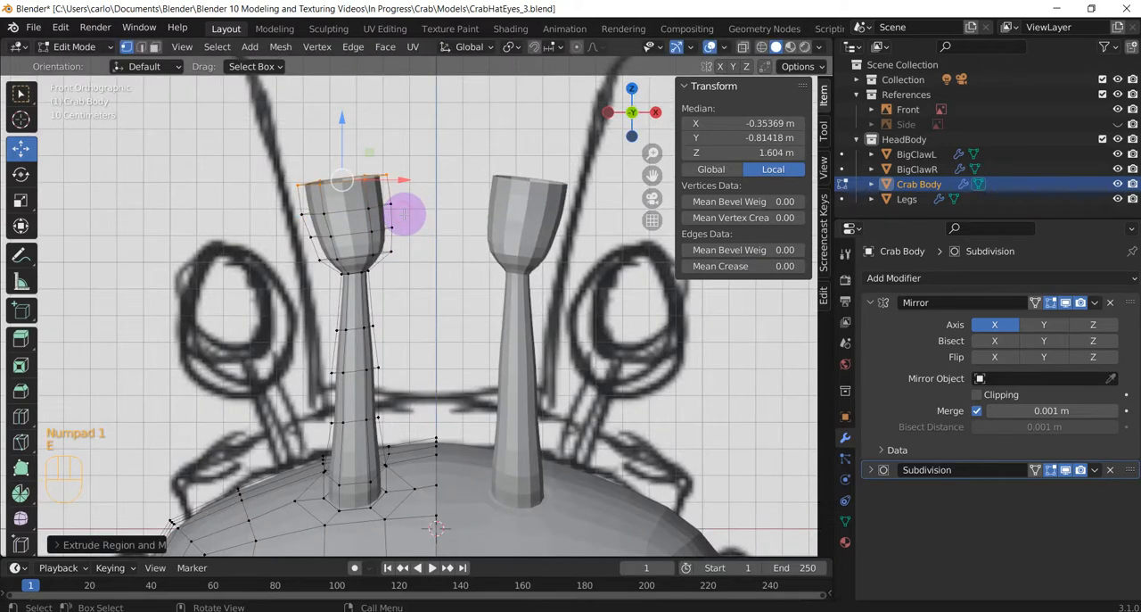
key(s)
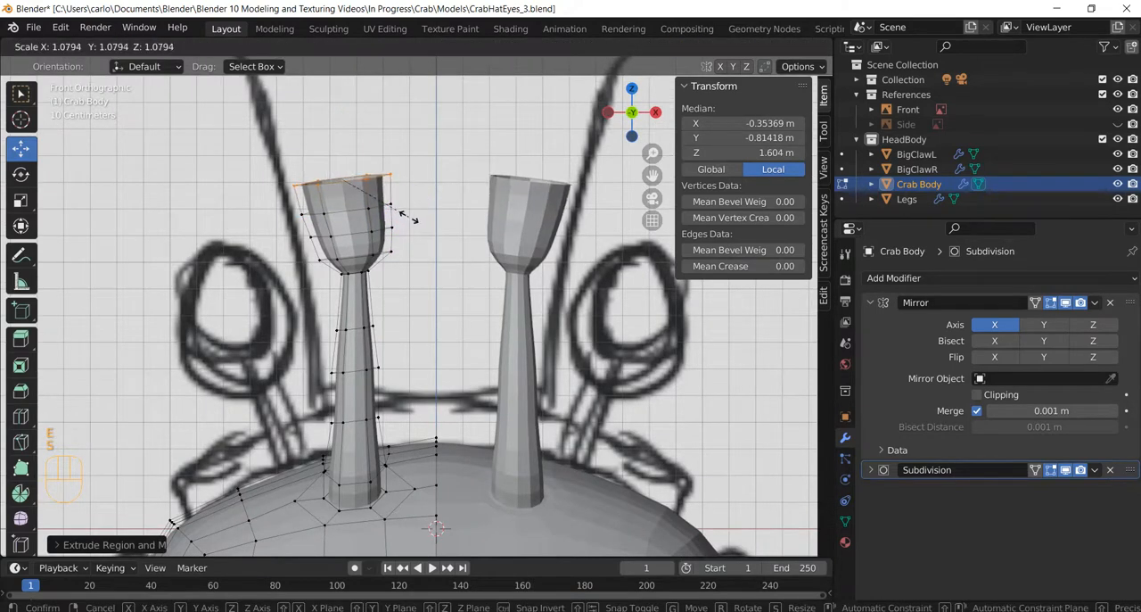
click(406, 212)
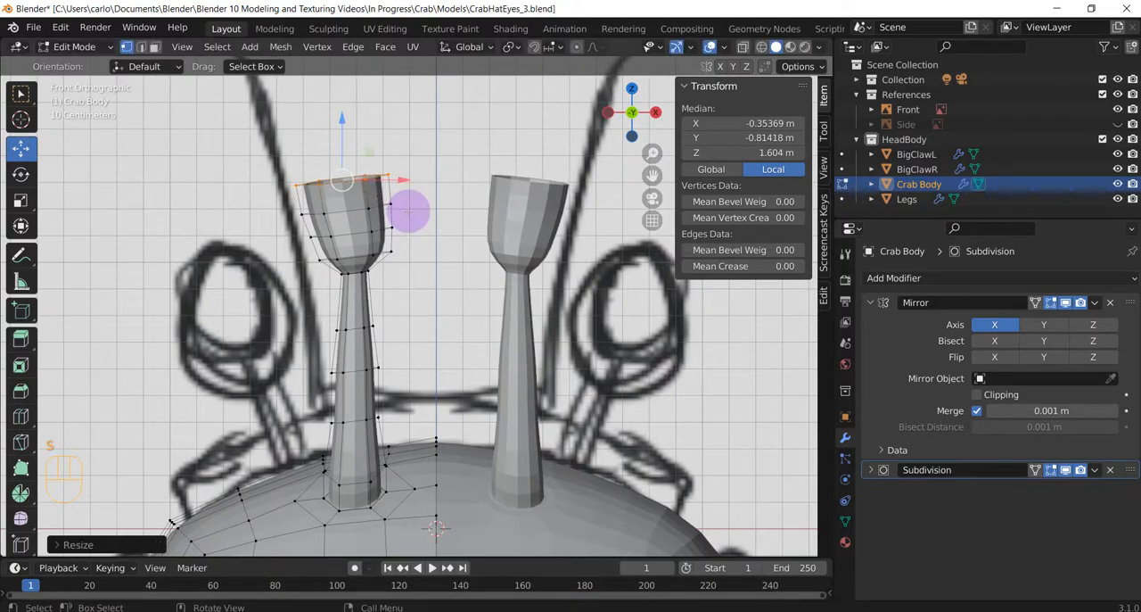
Extrude the eye's upper ring another 0.15 m or so upward and scale it to about 0.83.
key(e)
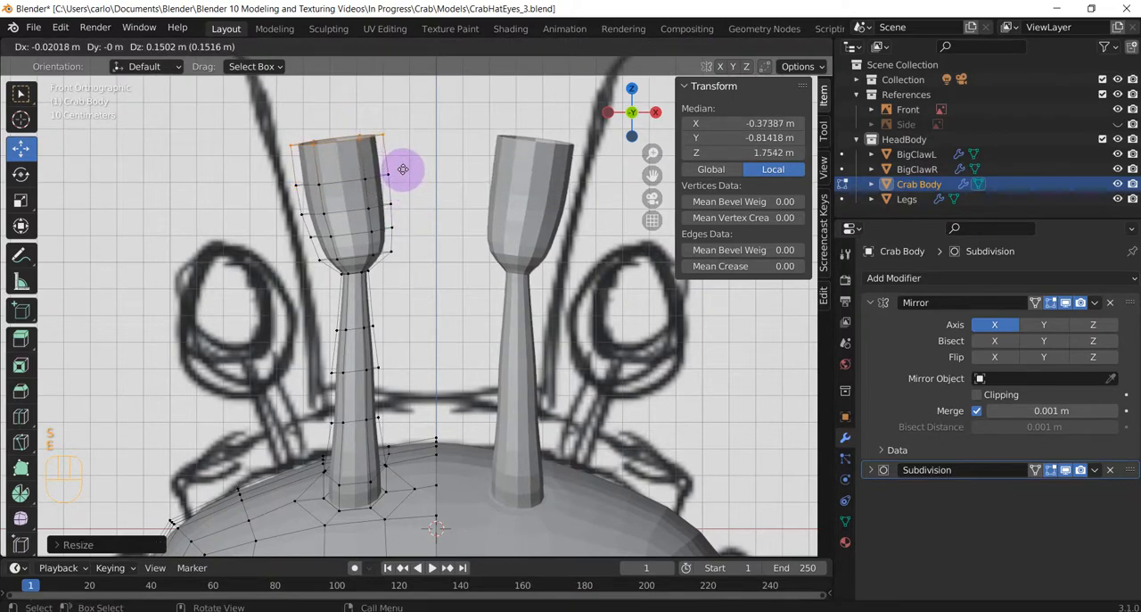
click(403, 170)
key(s)
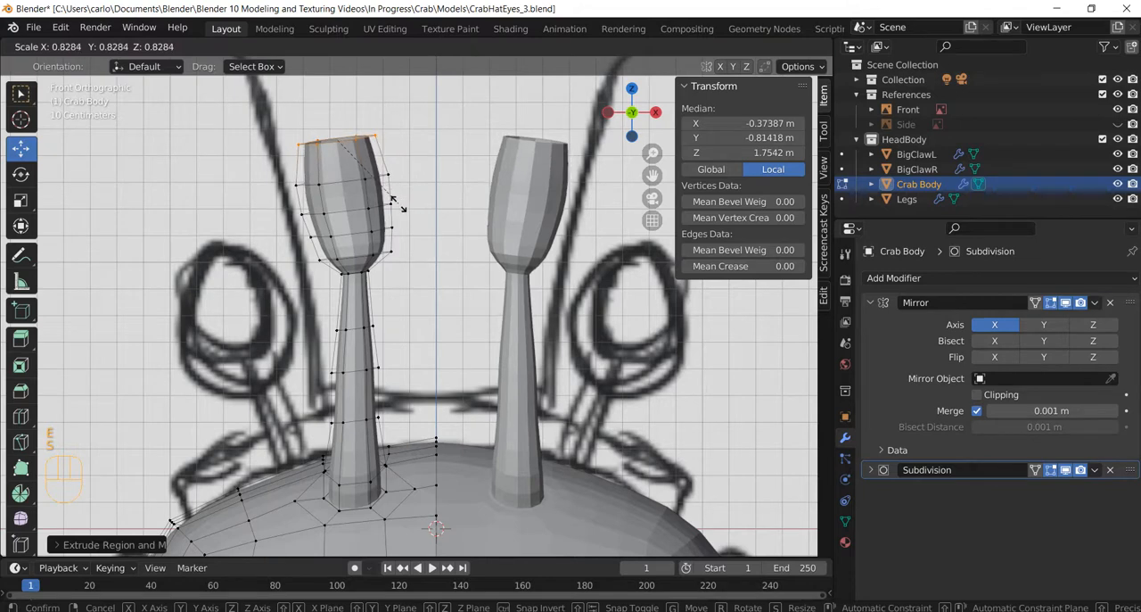
click(398, 205)
Extrude the narrowed ring about 0.13 m upward and scale it down to continue the eye's taper.
key(e)
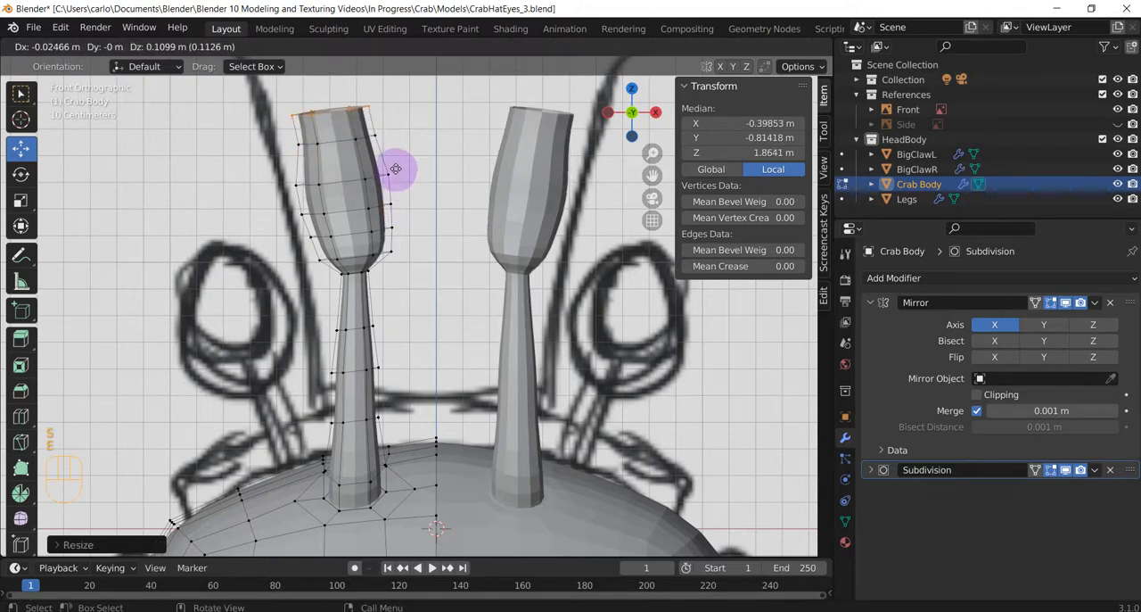
click(398, 166)
key(s)
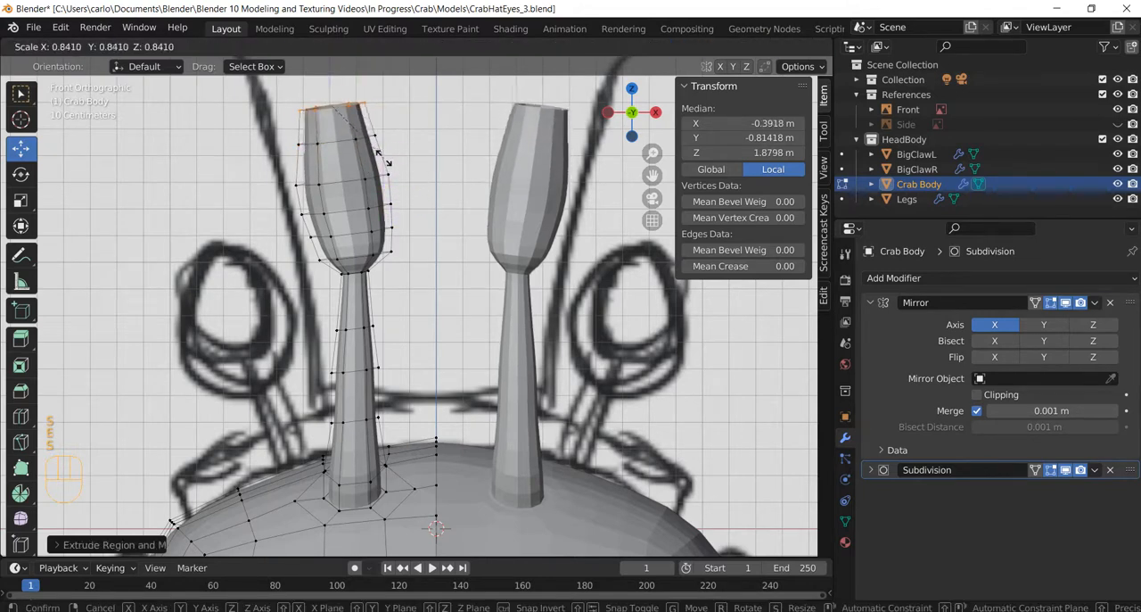
click(400, 169)
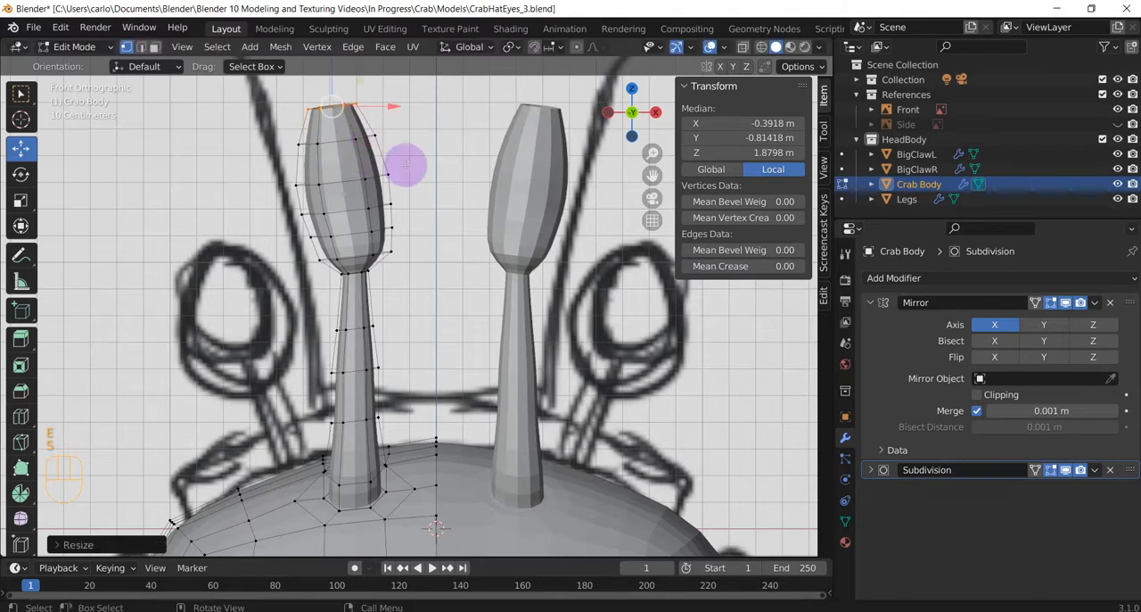
Extrude the eye's top ring about 0.1 m upward and shrink it to a small opening.
shift+middle_drag(421, 193, 441, 361)
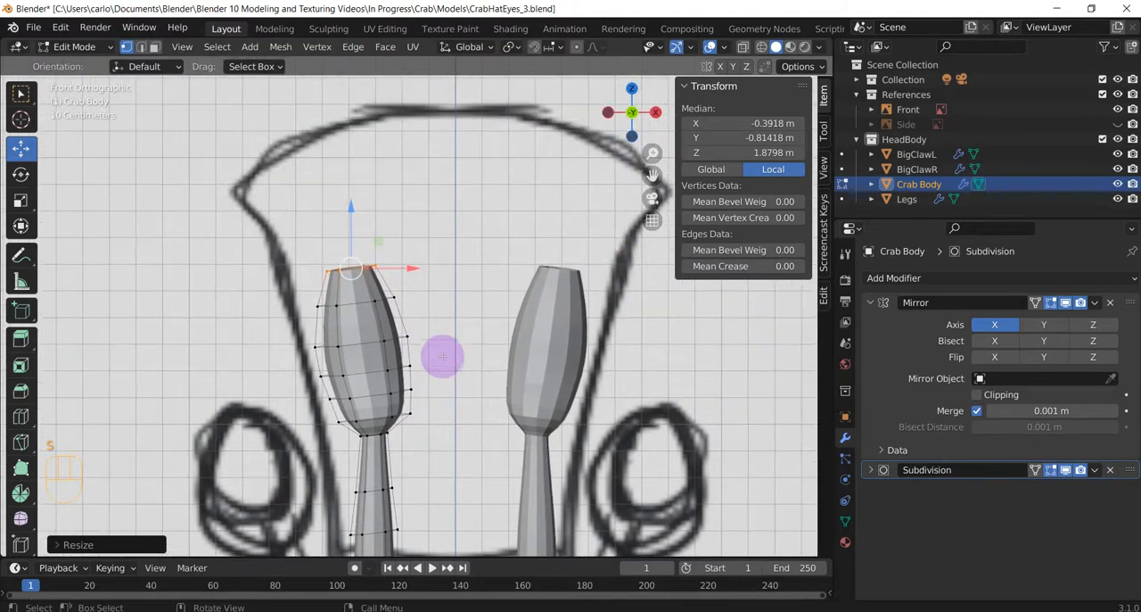
key(e)
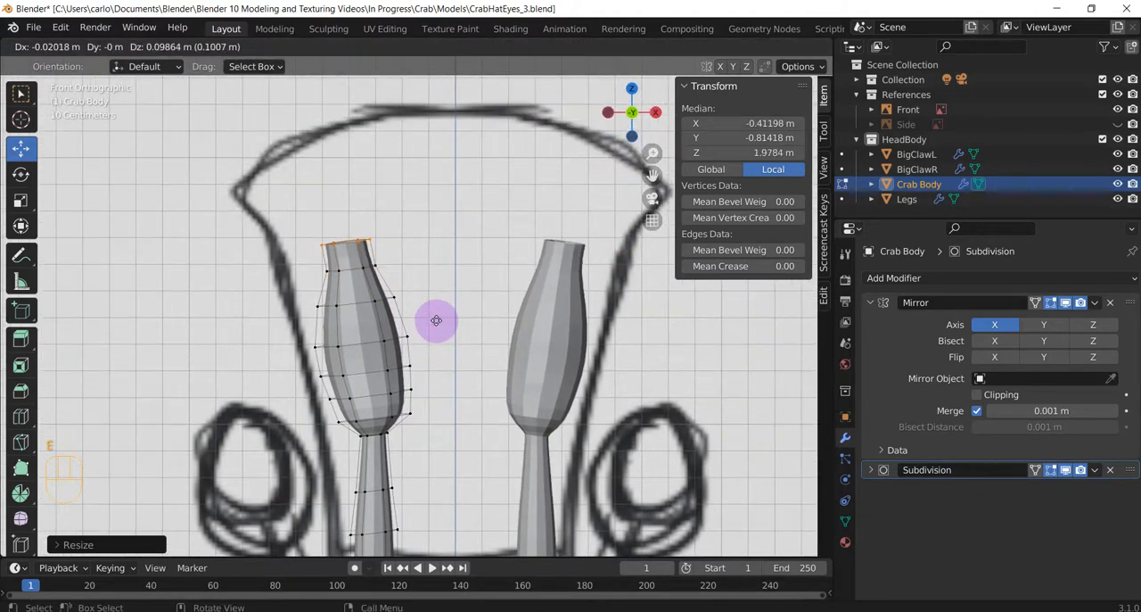
click(439, 321)
key(s)
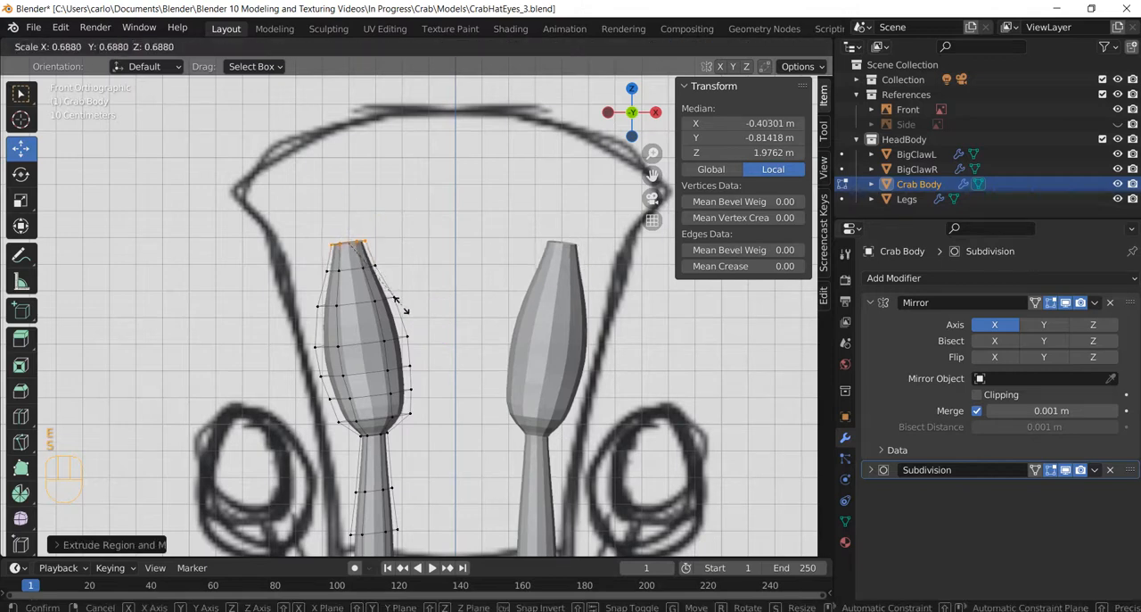
click(377, 276)
Extrude the small opening about 0.05 m upward, merge its vertices into one point, and lower that point about 0.02 m.
key(g)
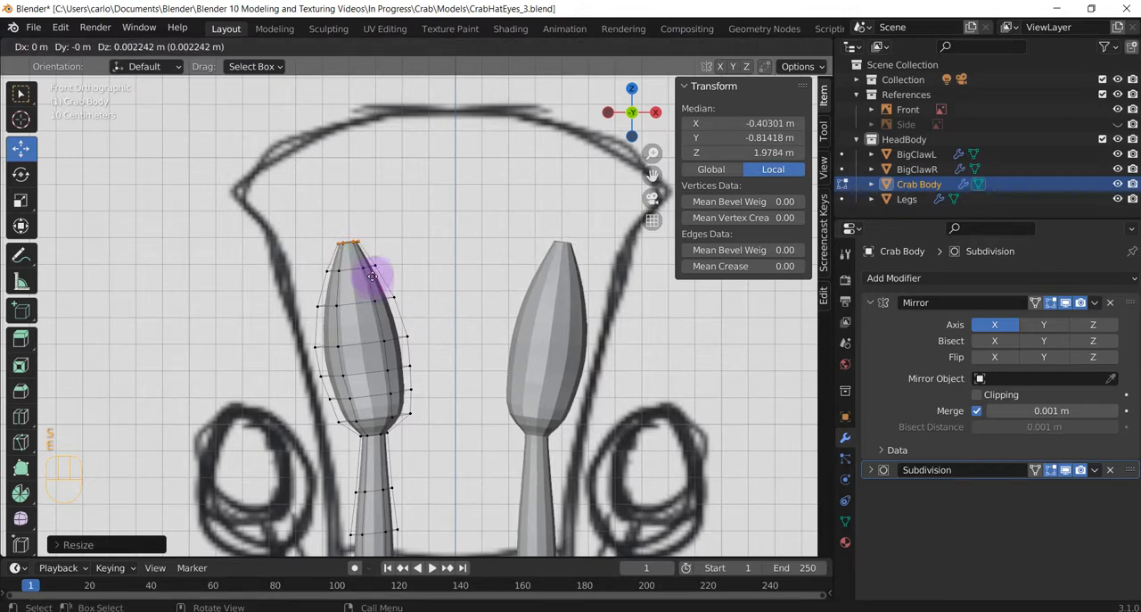
click(373, 272)
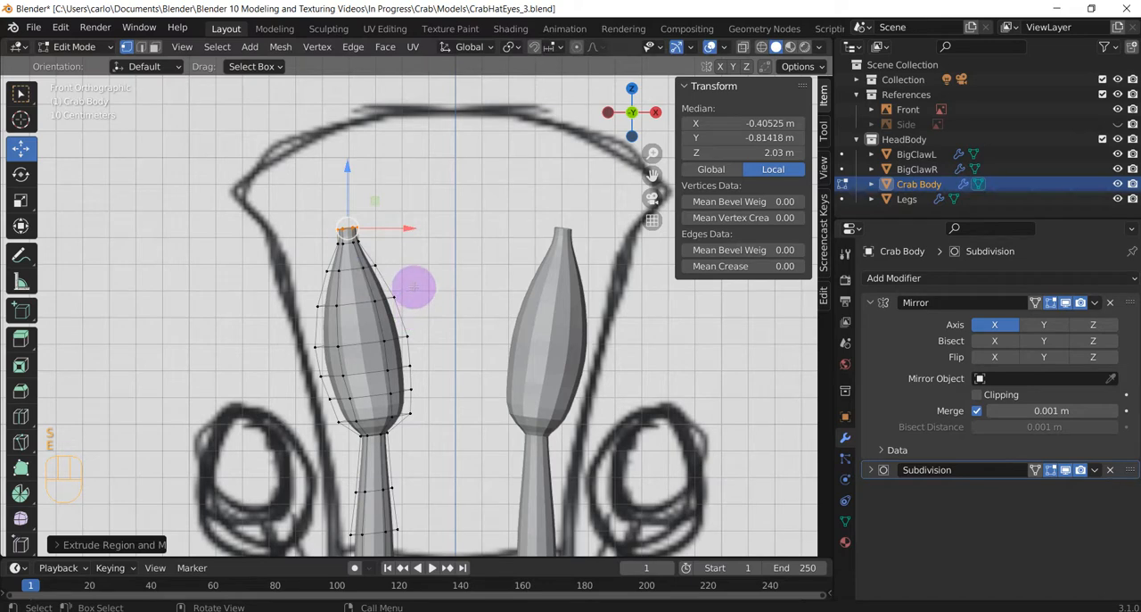
key(m)
click(407, 289)
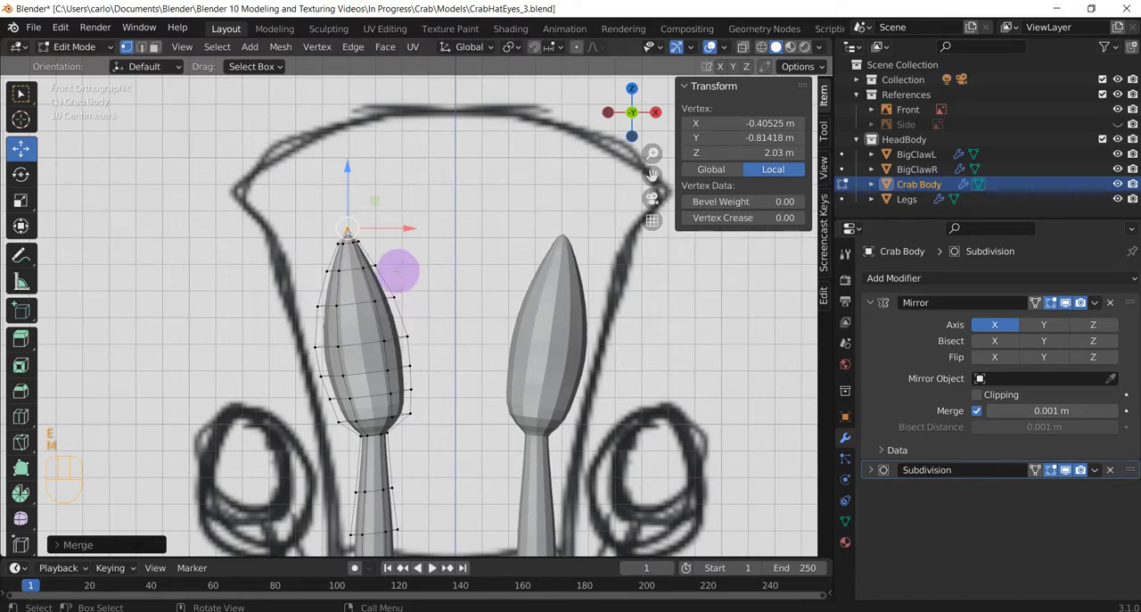
drag(346, 166, 346, 174)
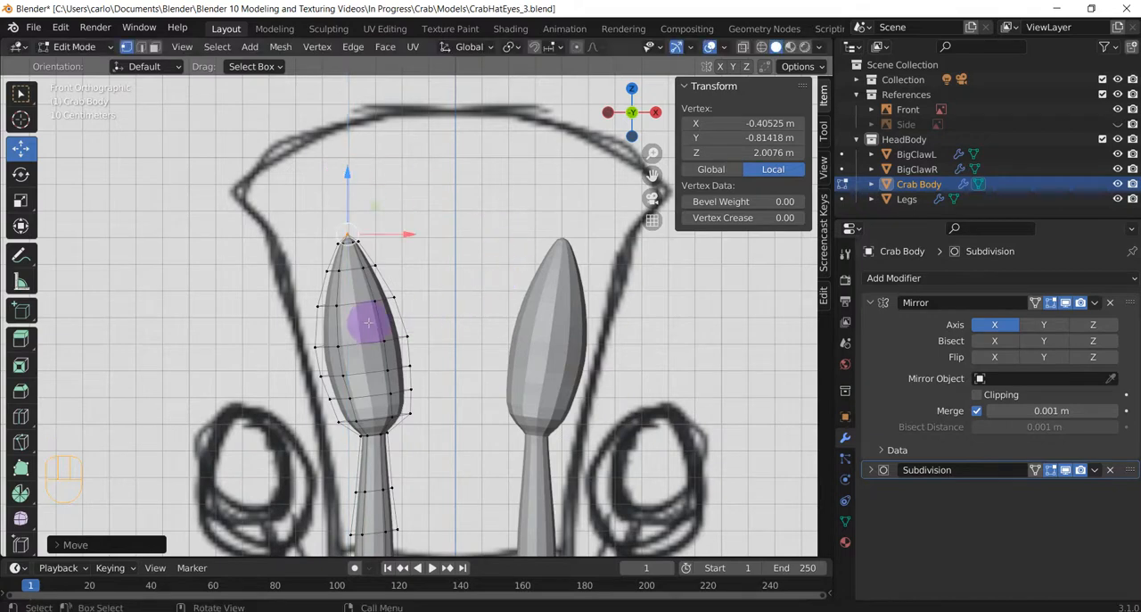
Select the vertices at the eye's tip and lower them about 0.11 m along Z with proportional editing on.
click(563, 324)
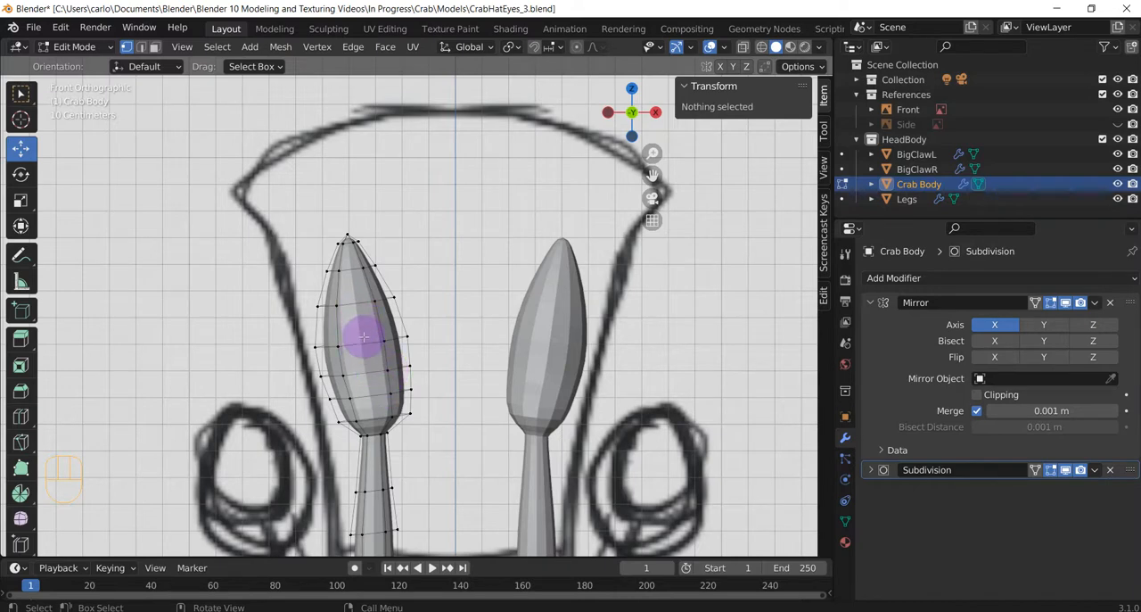
drag(286, 204, 420, 259)
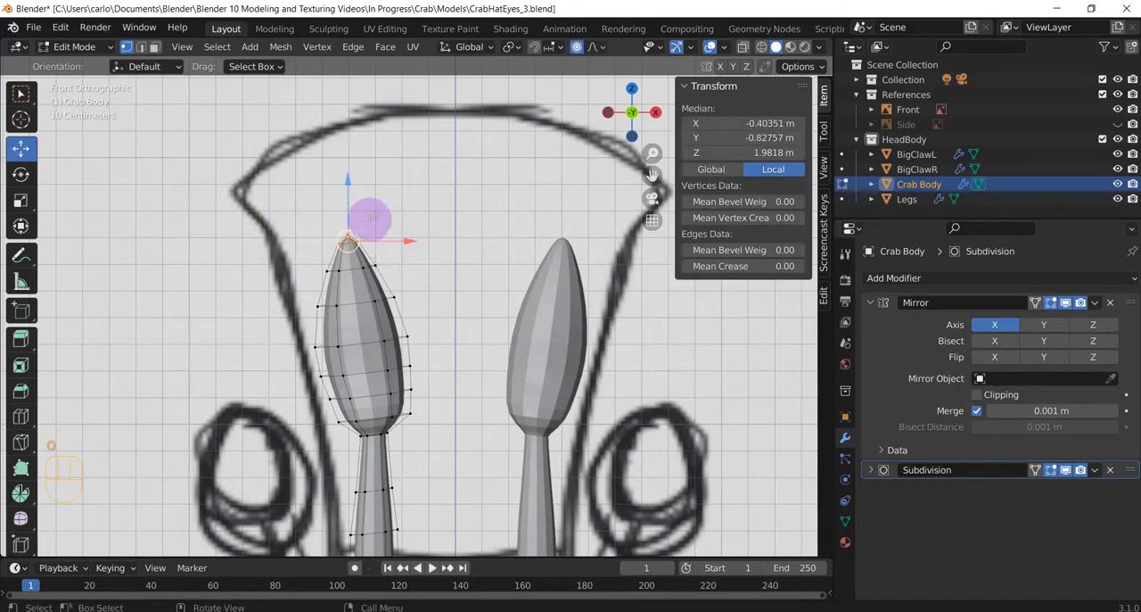
drag(344, 184, 370, 208)
scroll(352, 209, down, 7)
scroll(369, 220, down, 5)
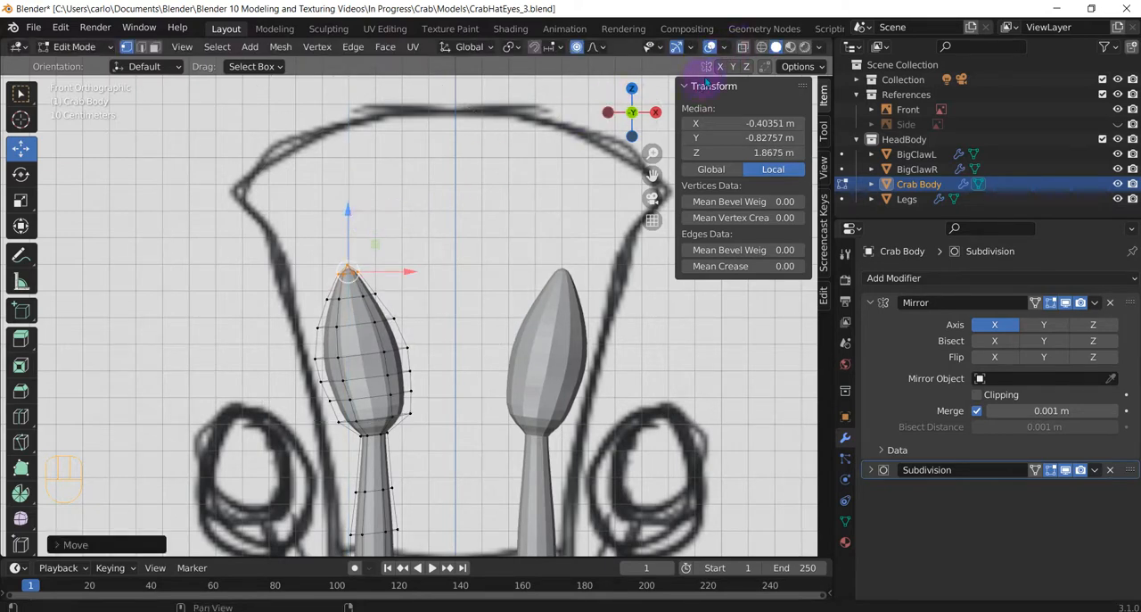
With X-ray on, select all vertices of the eye bulb, scale it up using proportional editing, and raise it slightly along Z.
click(743, 46)
drag(272, 214, 455, 426)
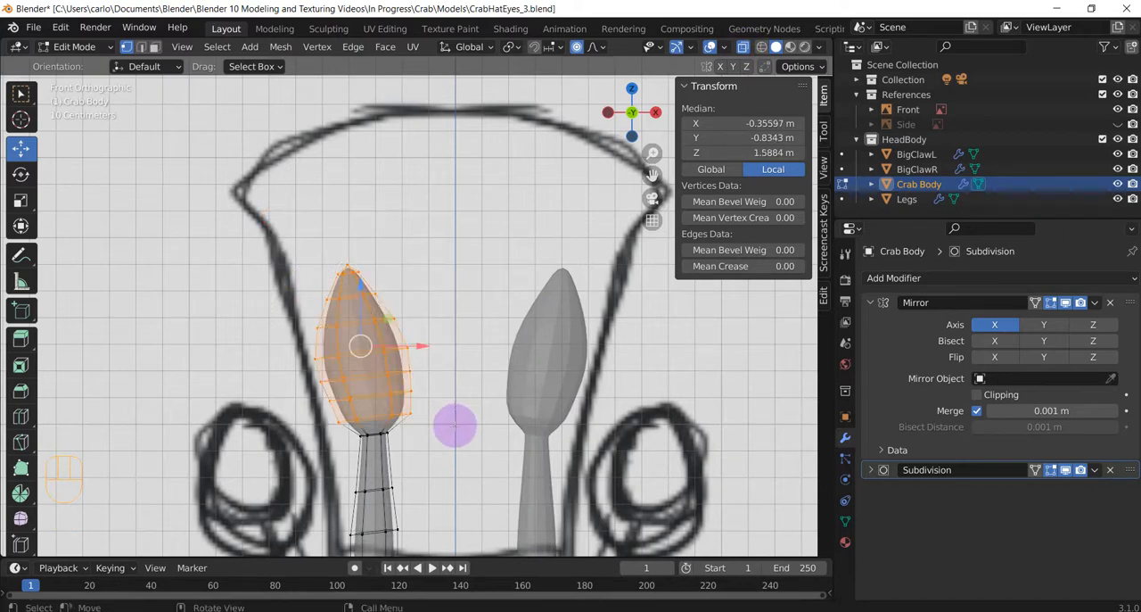
key(s)
scroll(466, 421, up, 6)
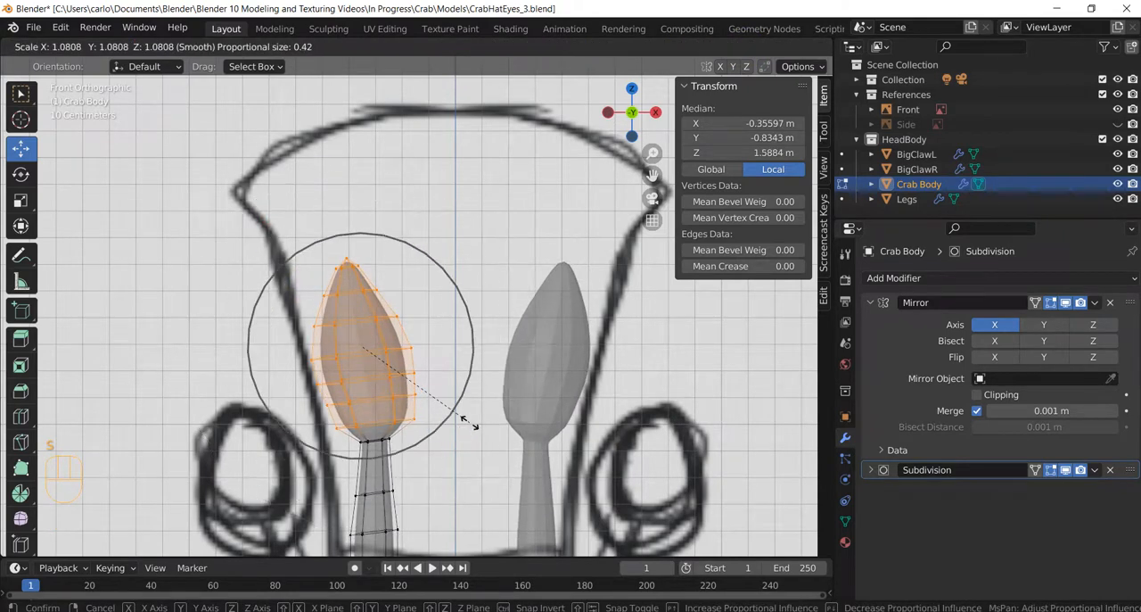
scroll(487, 417, down, 3)
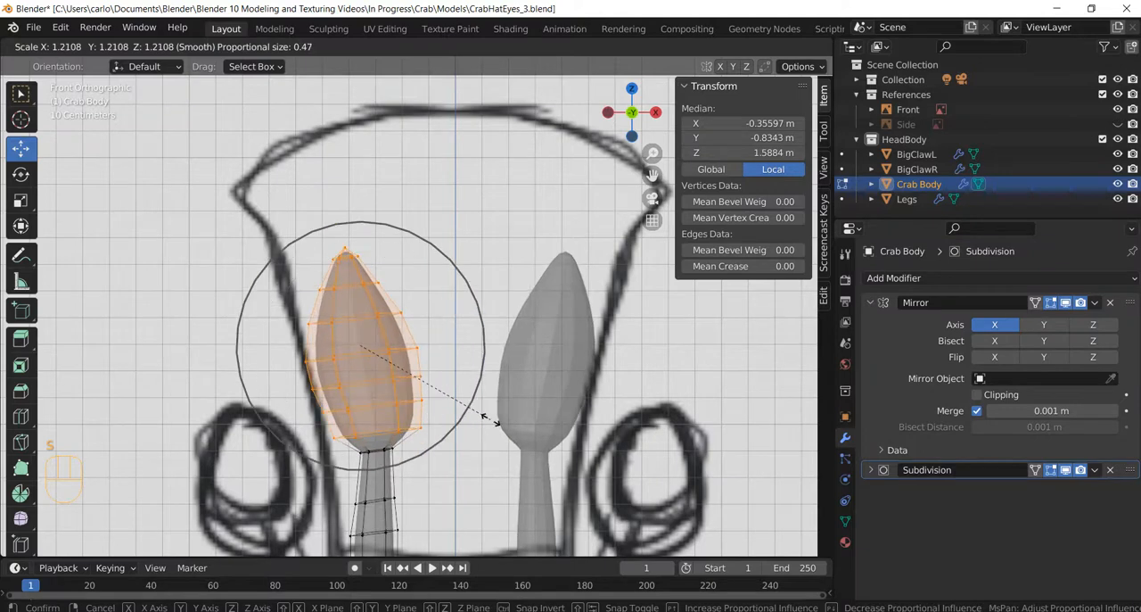
scroll(487, 416, up, 6)
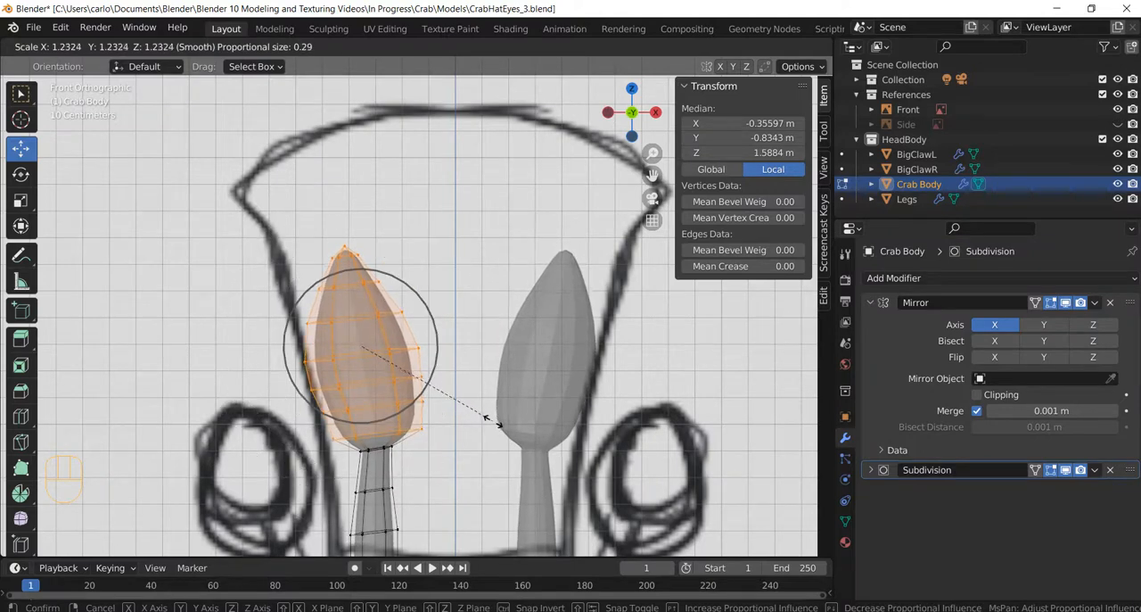
click(500, 427)
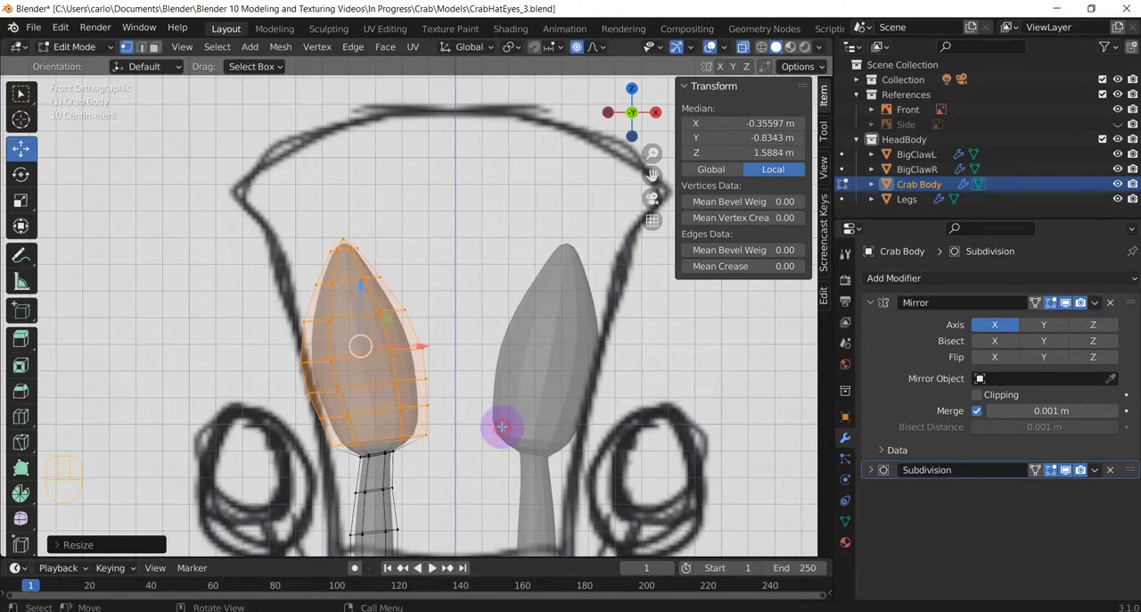
drag(365, 286, 364, 262)
Add two loop cuts where the bulb meets the stalk, one just above the neck ring and one just below it.
click(435, 451)
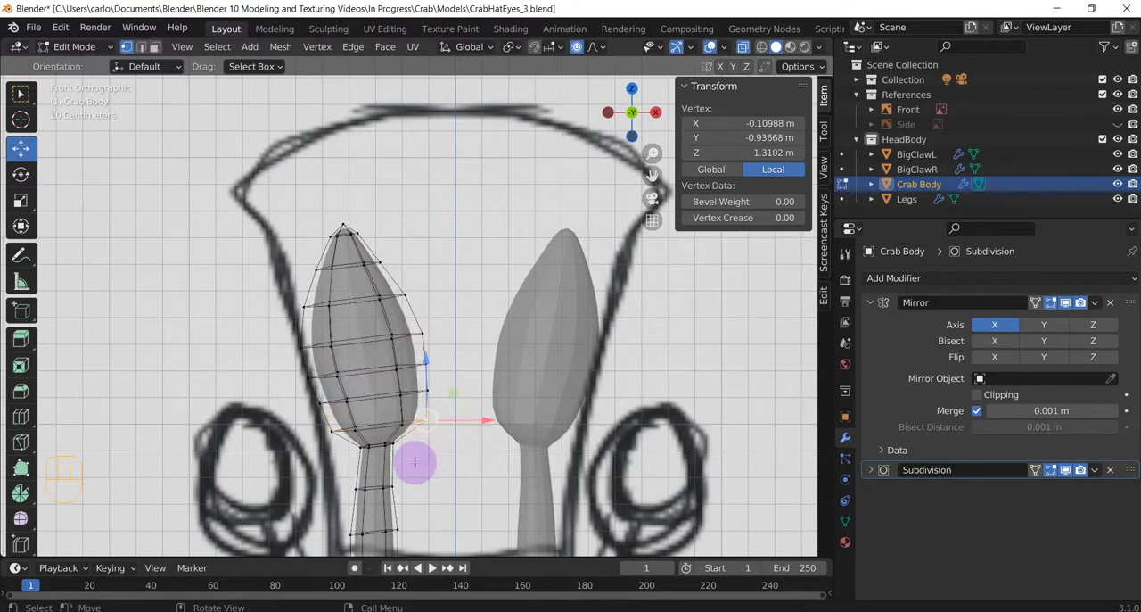
key(ctrl+r)
click(392, 439)
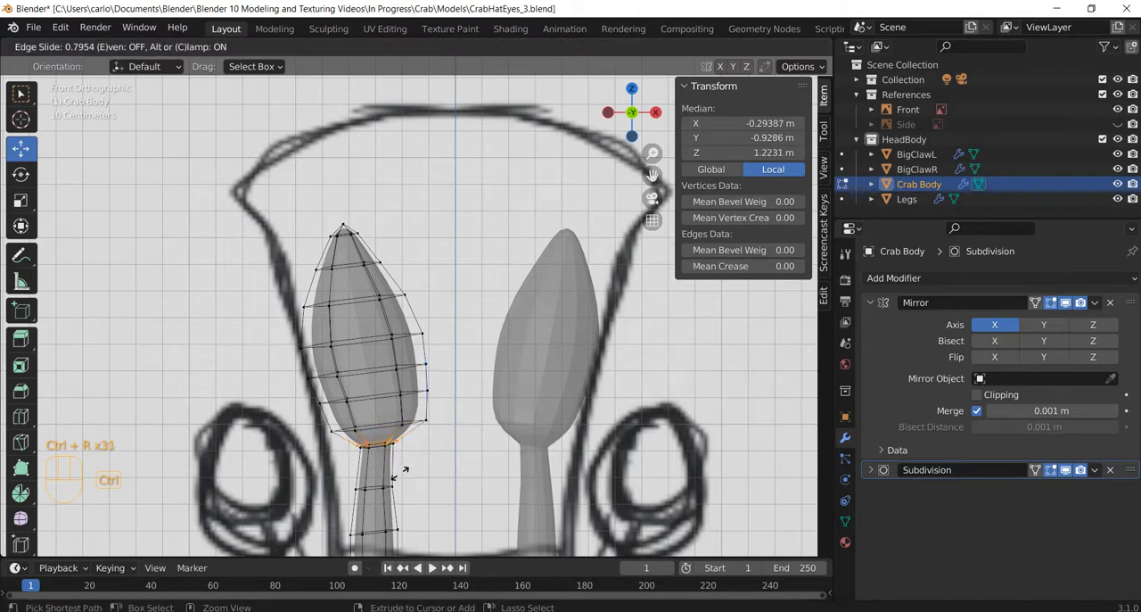
click(397, 467)
key(ctrl+r)
click(381, 462)
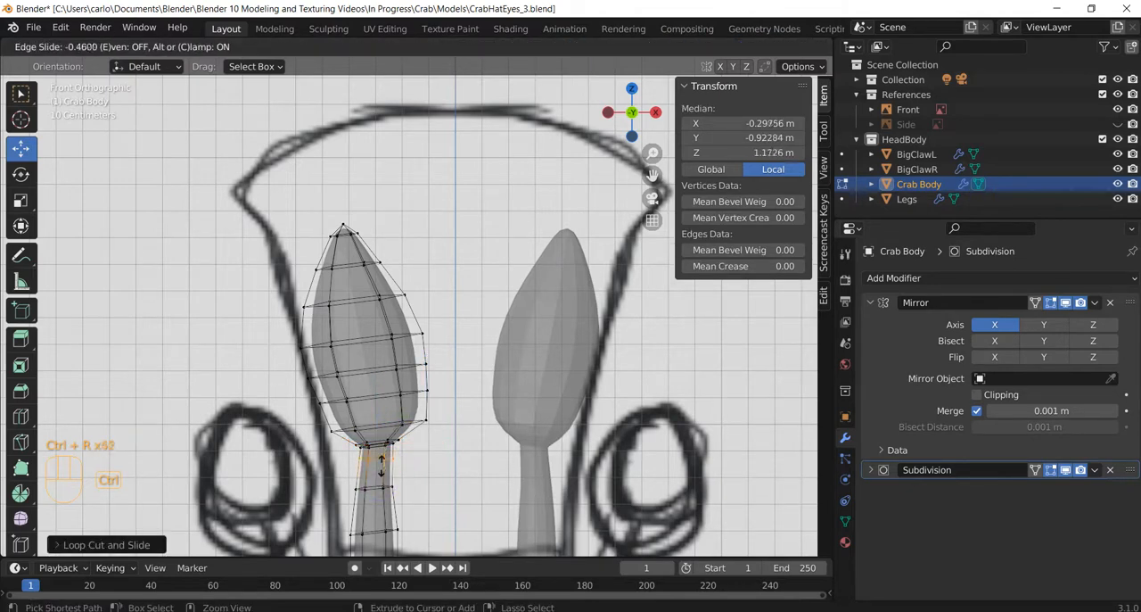
click(381, 457)
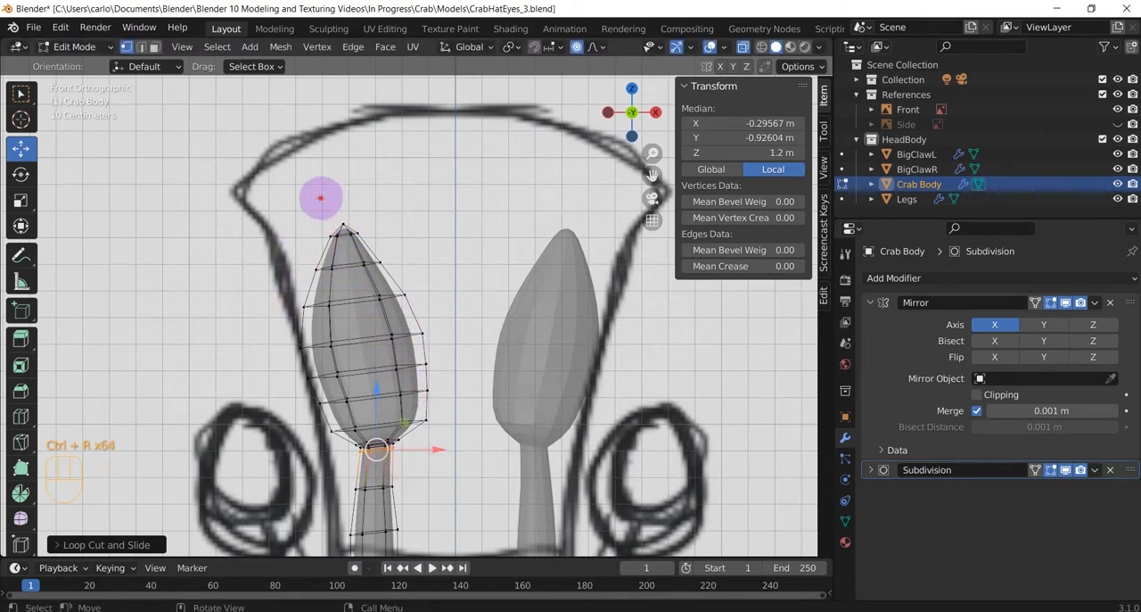
Lower the left eye's tip vertices about 0.11 m with proportional editing to blunt the tip, and return to Object Mode.
drag(320, 197, 385, 235)
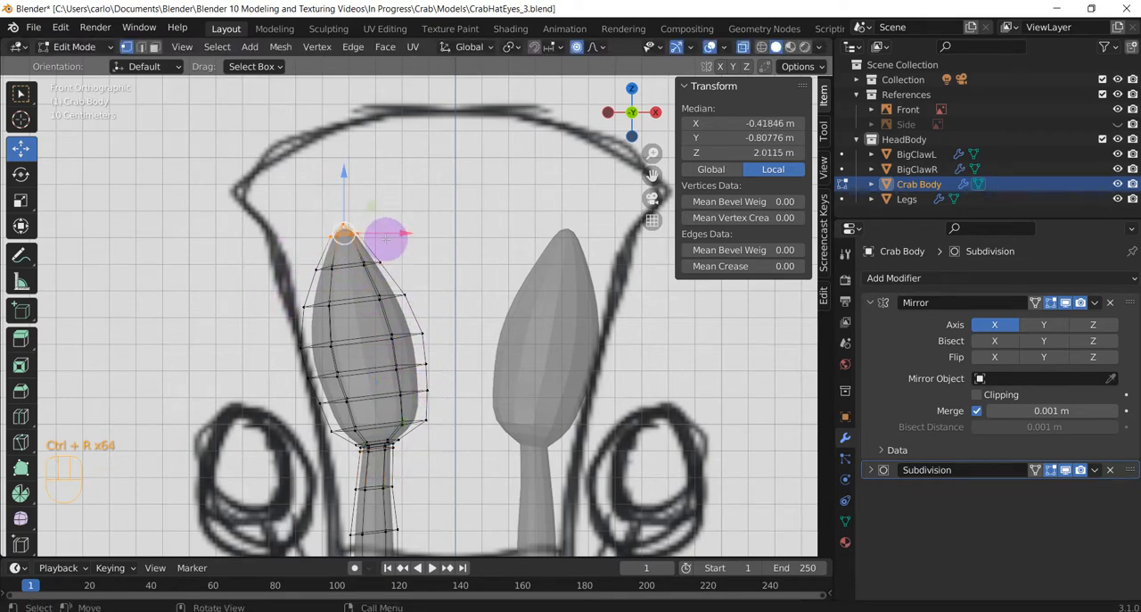
key(g)
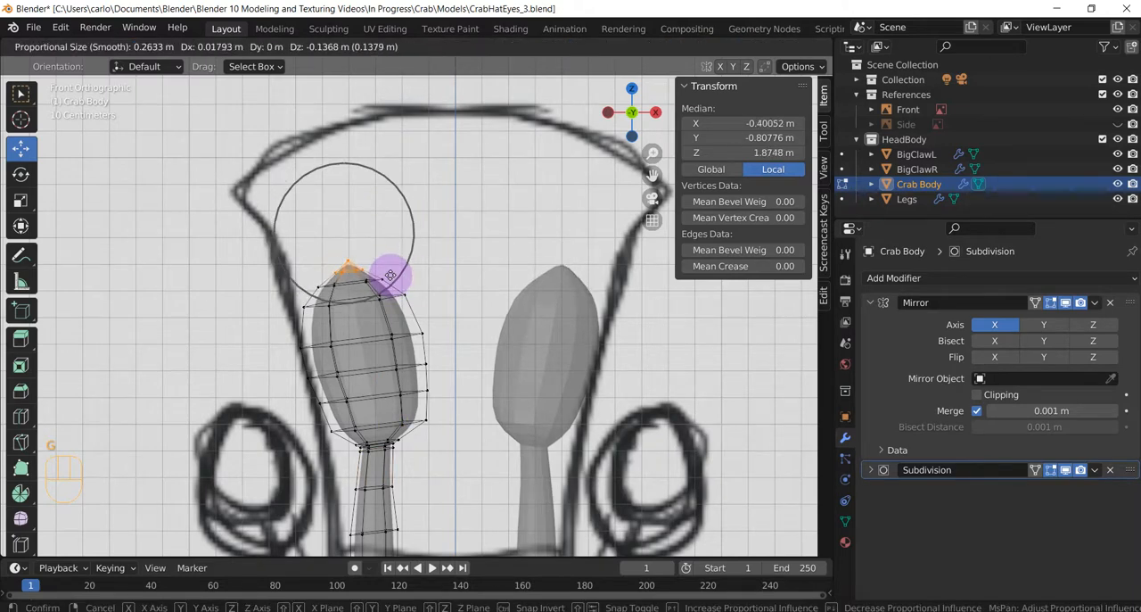
scroll(390, 274, up, 5)
click(389, 268)
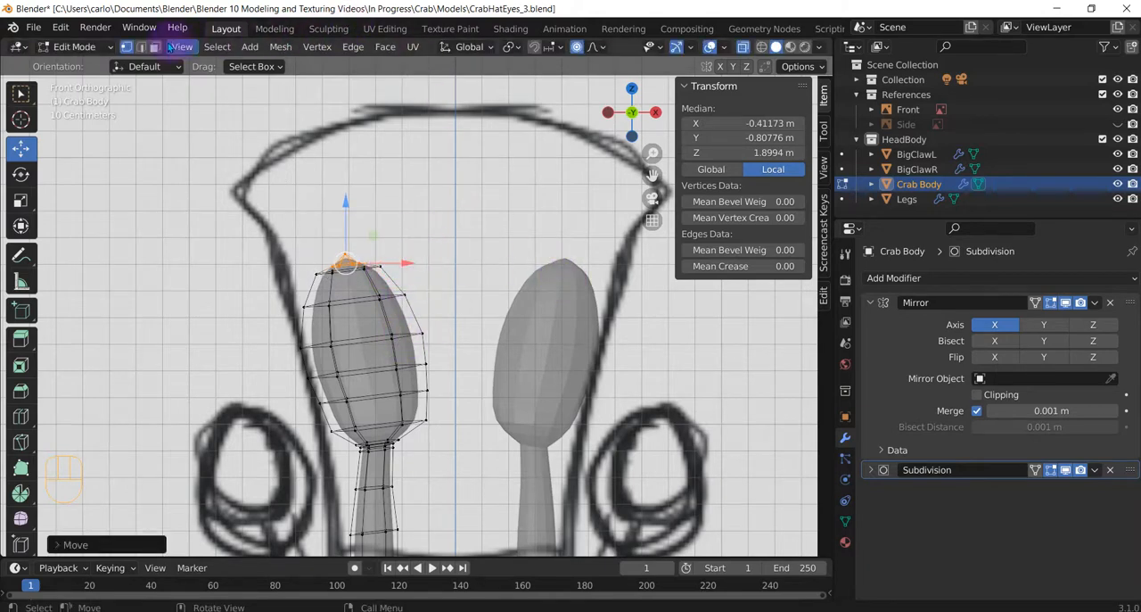
click(372, 343)
scroll(371, 344, down, 1)
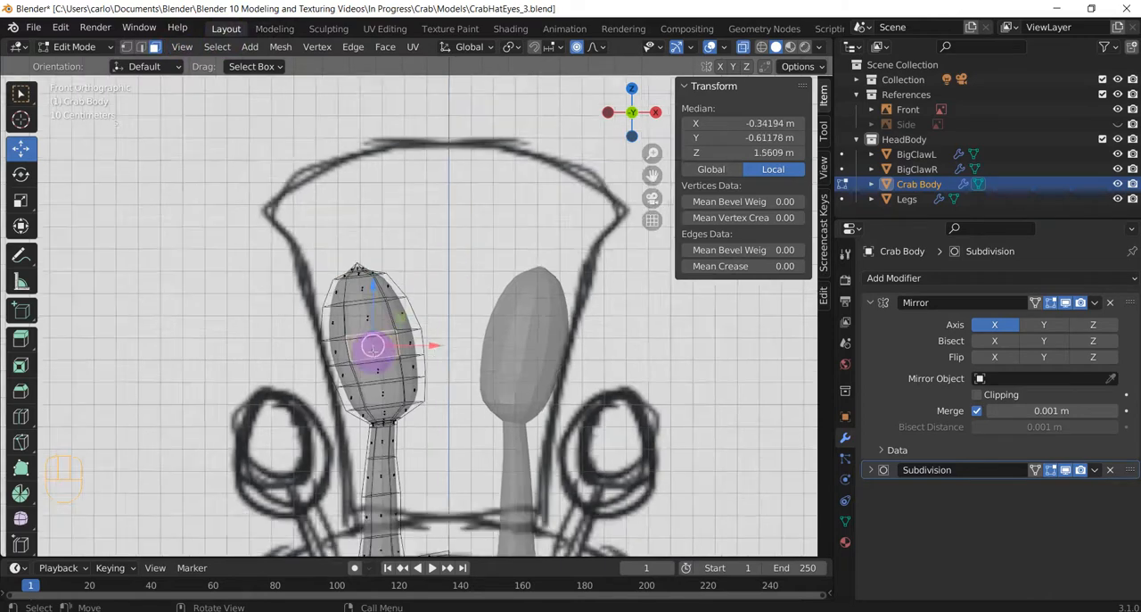
middle_drag(437, 357, 388, 348)
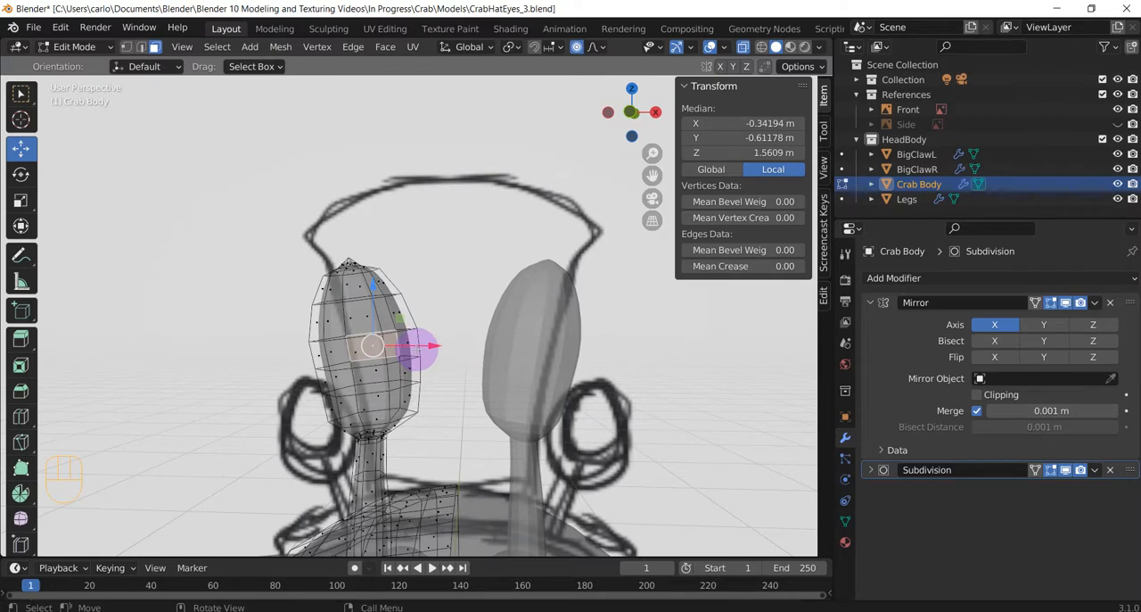
key(Tab)
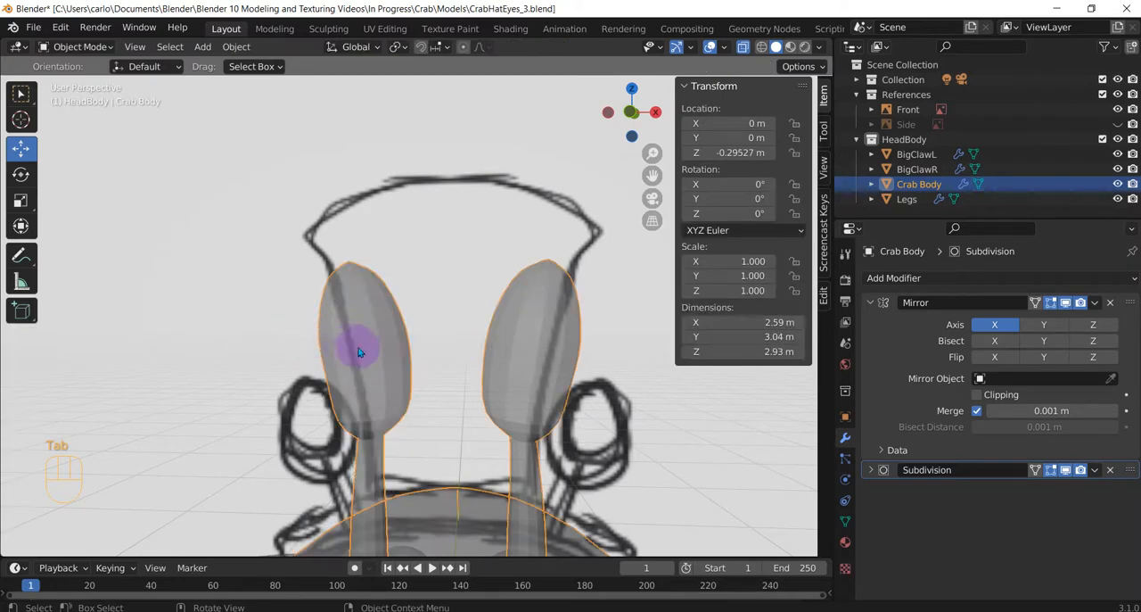
Add a Round Cube mesh and set its radius to 1 to make it a sphere.
middle_drag(359, 352, 493, 363)
key(shift+a)
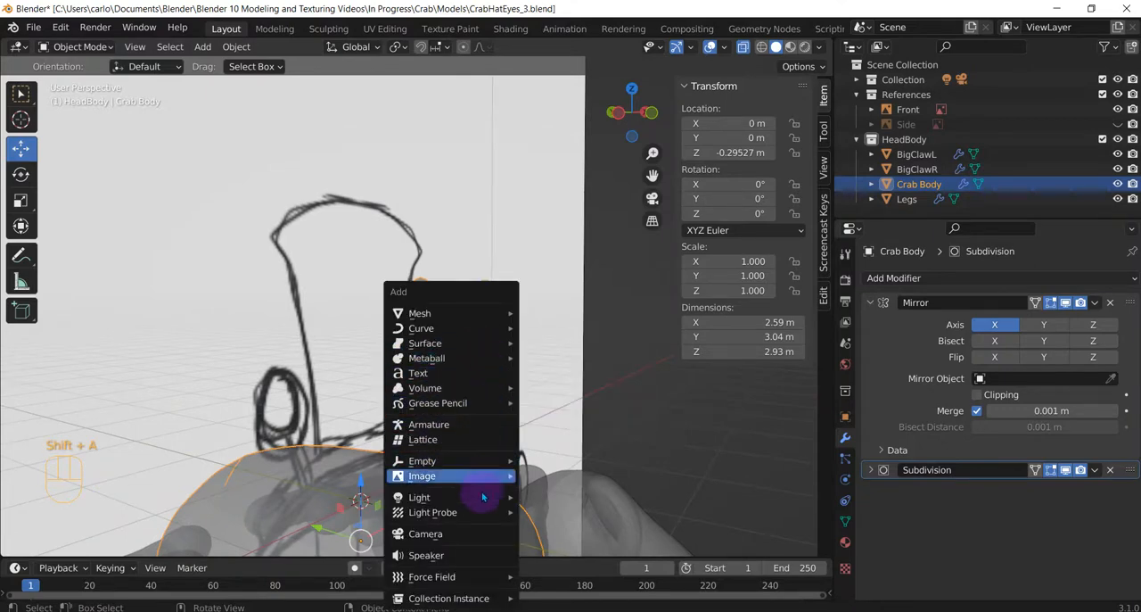
mouse_move(460, 324)
mouse_move(417, 313)
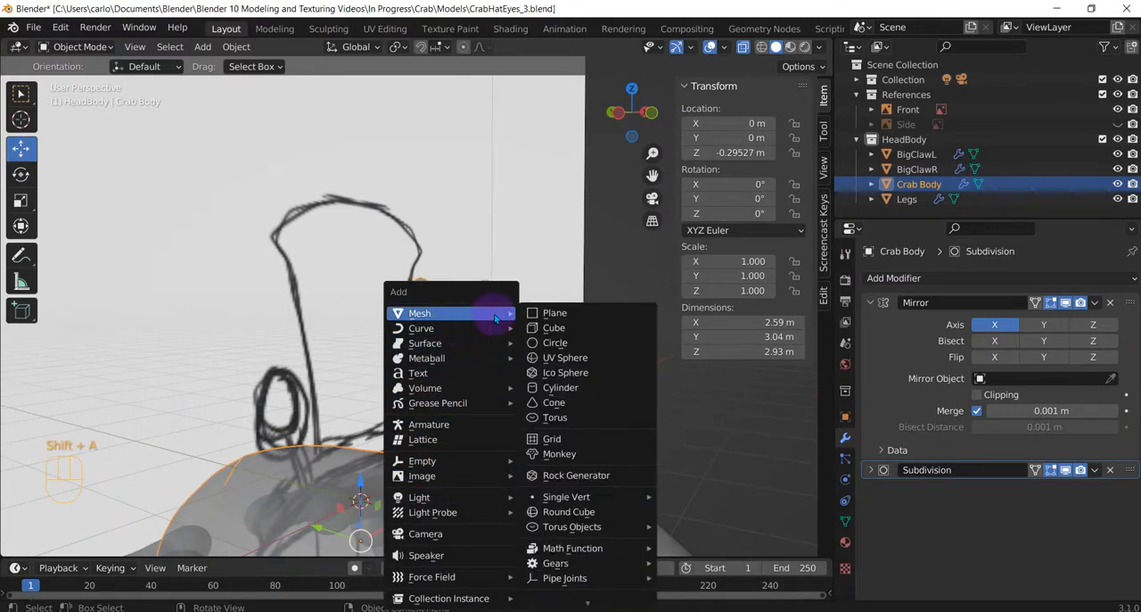
click(594, 516)
scroll(463, 369, down, 2)
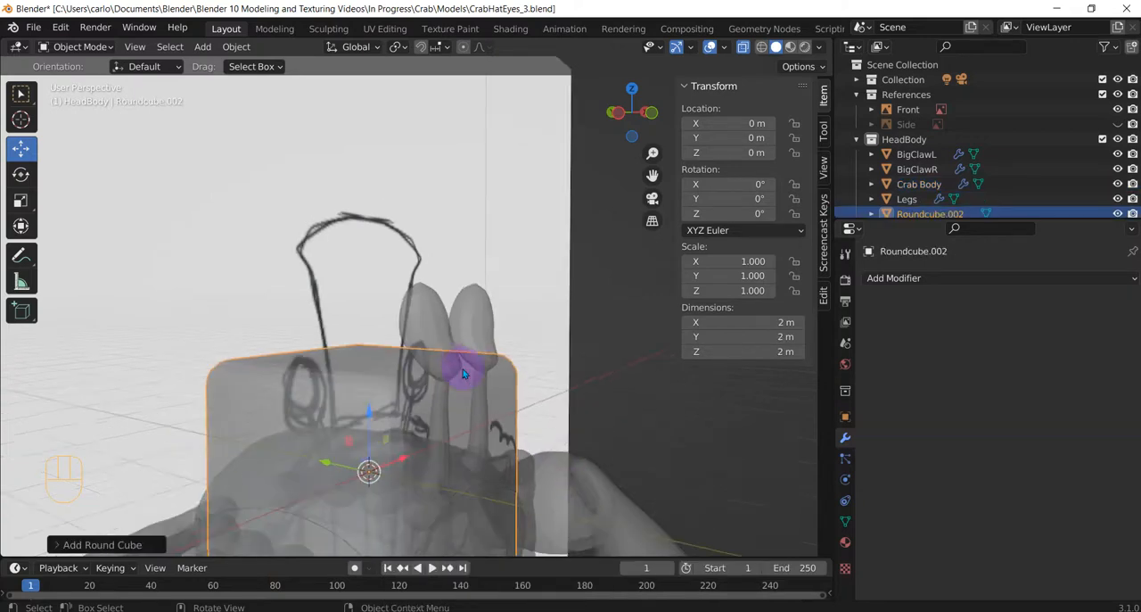
middle_drag(359, 369, 315, 386)
click(78, 545)
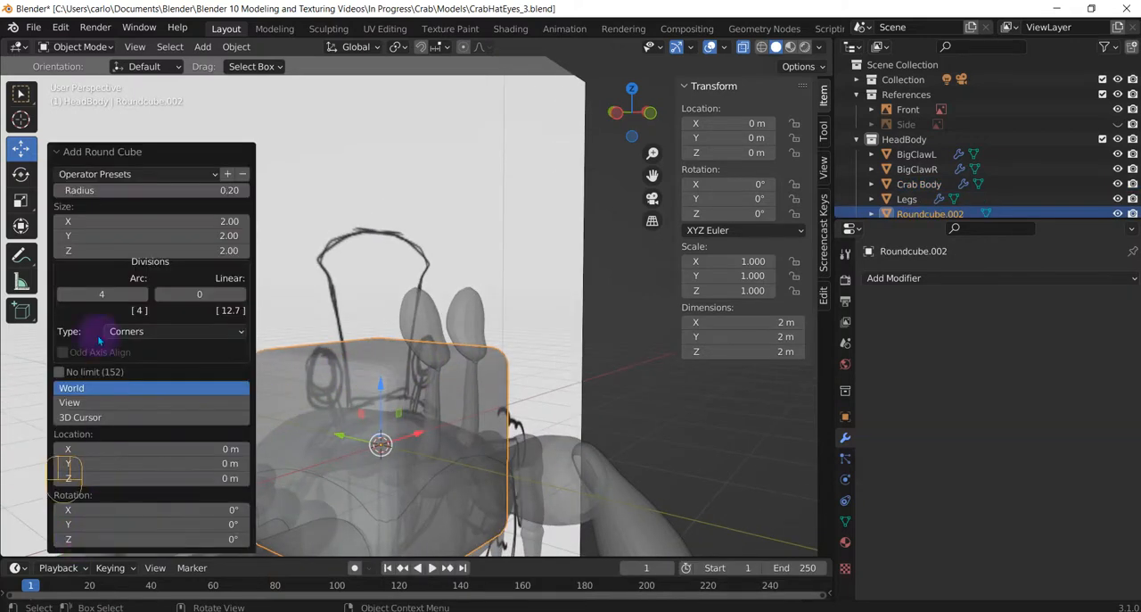
click(138, 191)
text(1)
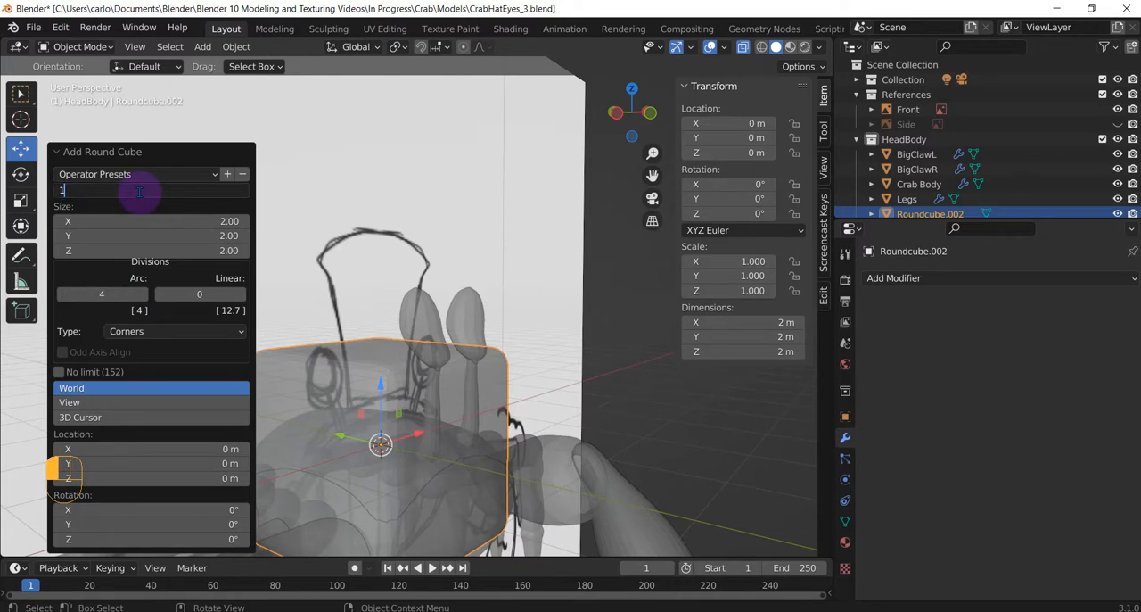
key(Return)
Scale the sphere down to about 0.248 and raise it about 1.18 m along Z to eye height.
key(s)
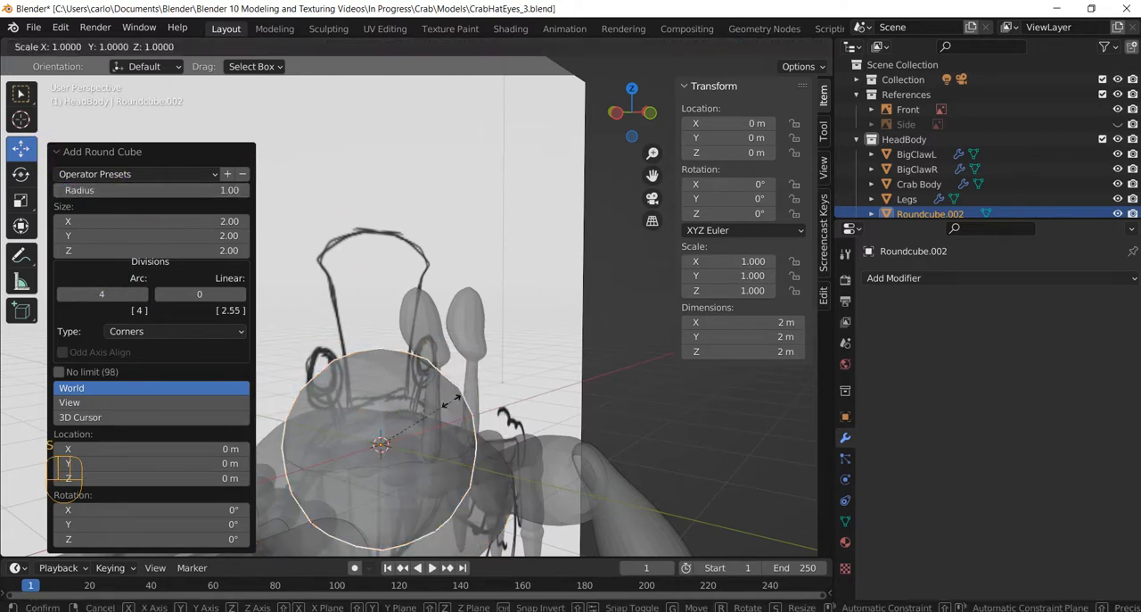
click(383, 432)
key(g)
key(z)
click(378, 280)
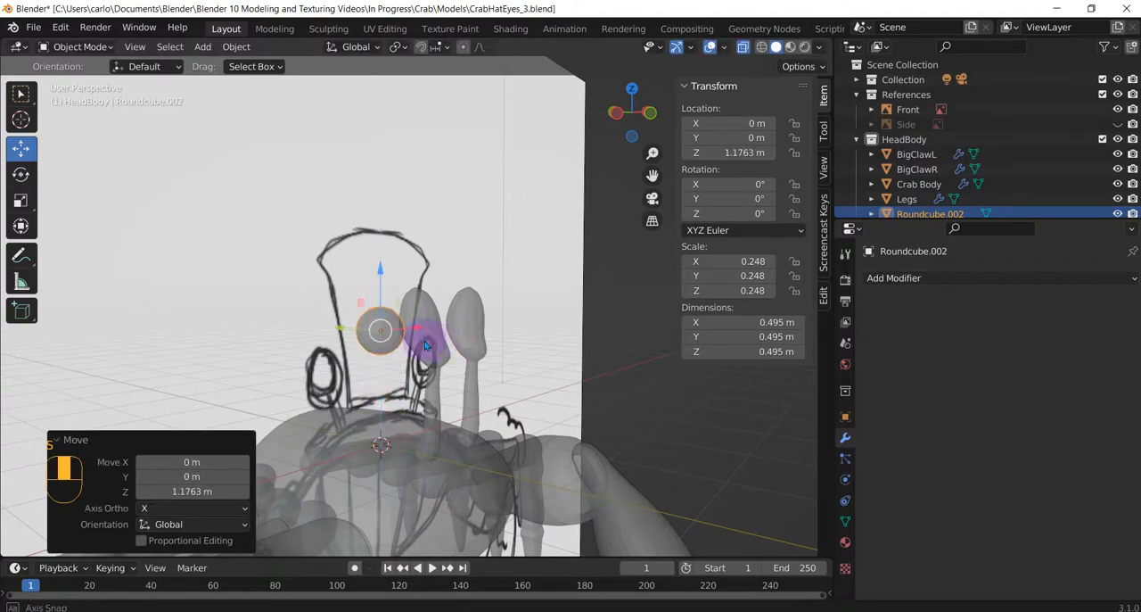
Move the sphere about -1.04 m along Y to bring it between the eyes, and turn off X-ray.
middle_drag(437, 330, 675, 352)
key(g)
key(y)
click(415, 360)
click(744, 53)
scroll(520, 331, up, 2)
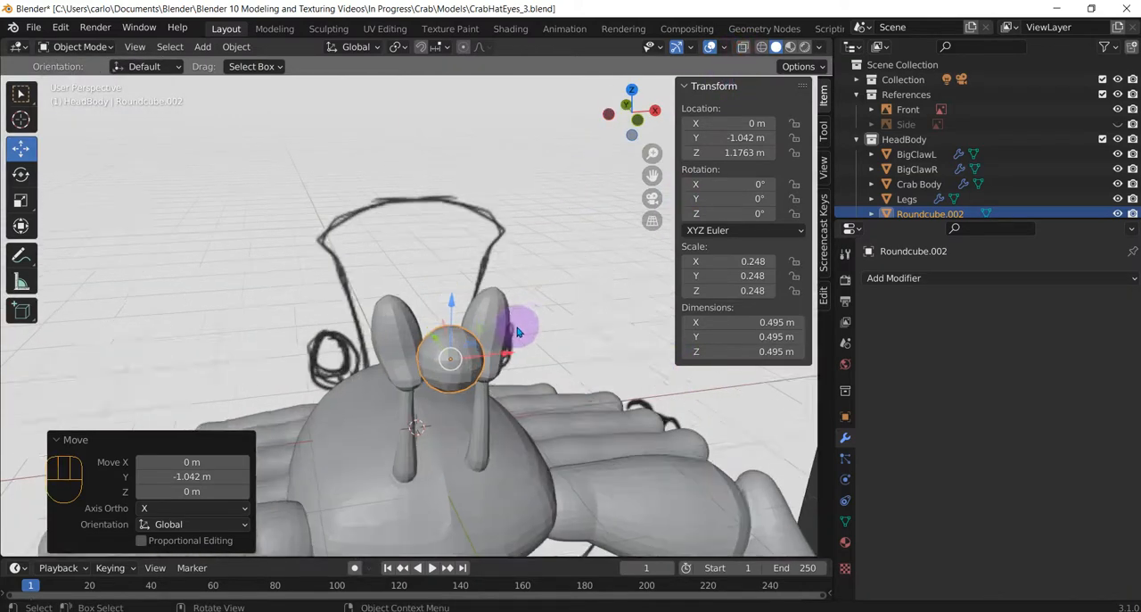
Place the sphere in front of the left eye bulb at about X -0.25 m, Y -0.90 m, Z 1.30 m.
mouse_move(520, 331)
middle_down()
mouse_move(509, 333)
mouse_move(517, 344)
middle_up()
drag(521, 358, 443, 374)
middle_drag(443, 374, 450, 348)
drag(451, 348, 398, 353)
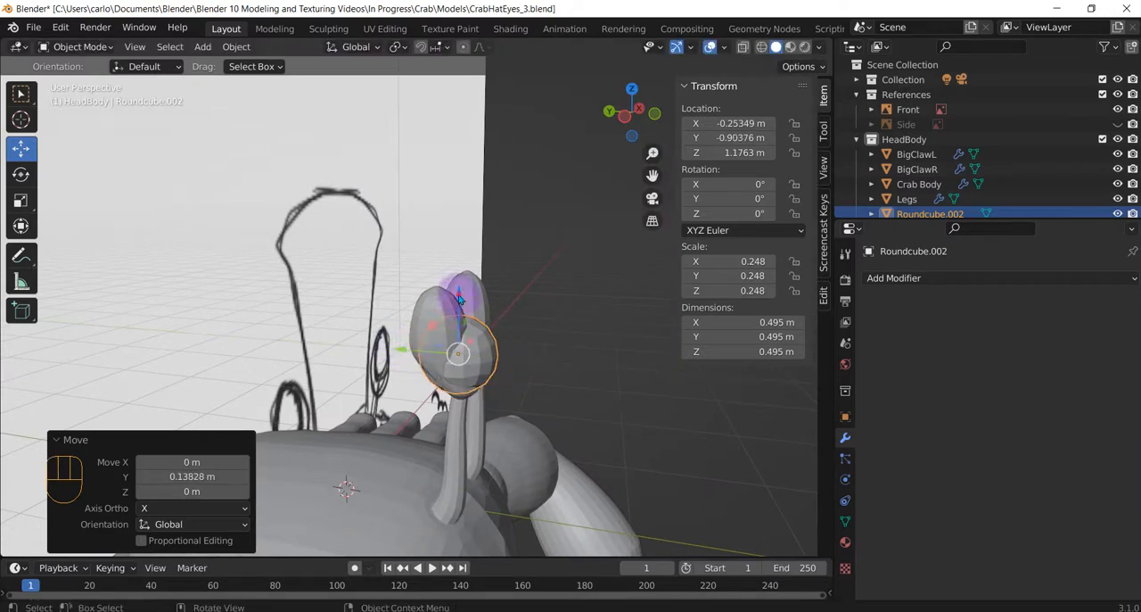
drag(460, 299, 458, 281)
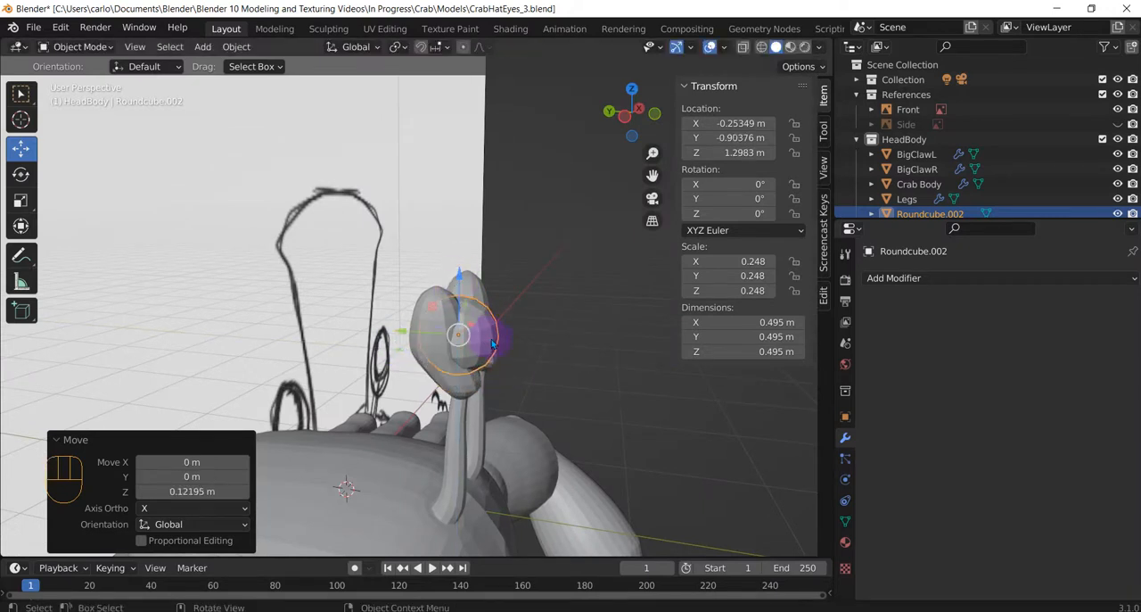
Scale the sphere by about 0.68 and shift it along X to about -0.34 m, centring it on the left eye bulb.
key(s)
click(473, 336)
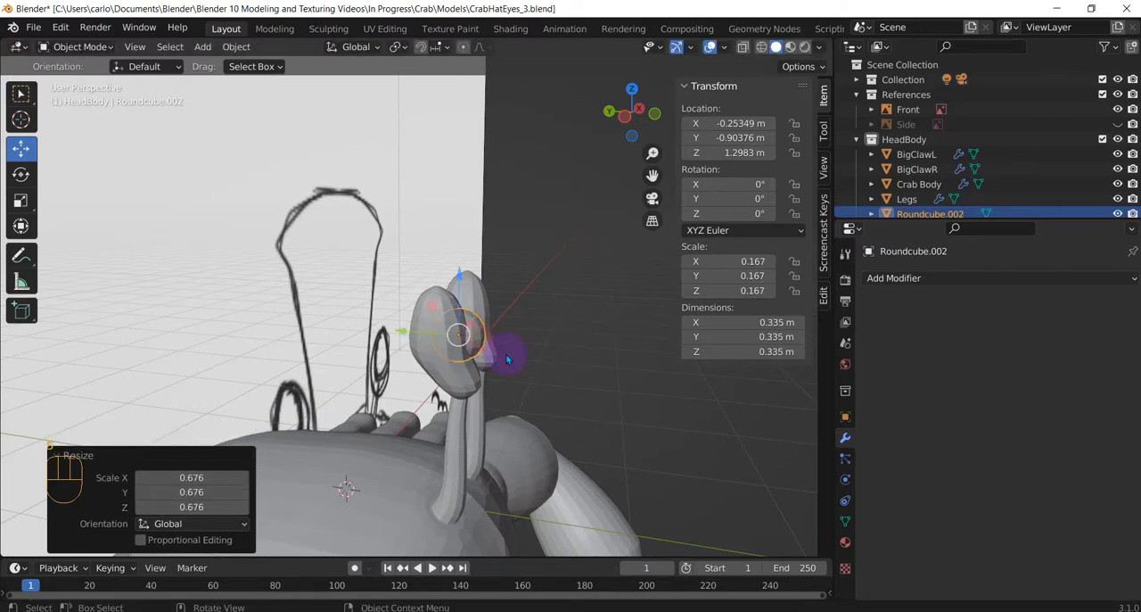
middle_drag(505, 353, 383, 336)
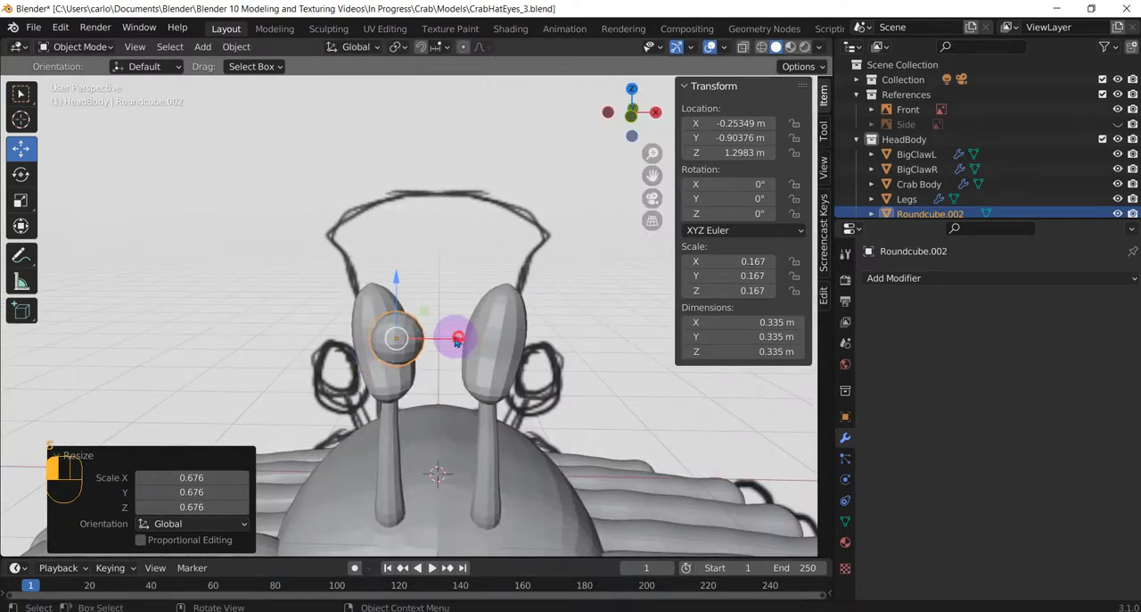
drag(457, 339, 438, 335)
mouse_move(433, 372)
middle_down()
mouse_move(487, 405)
mouse_move(429, 387)
middle_up()
Select only the sphere on the left eye bulb and scale it down uniformly by 0.78.
key(a)
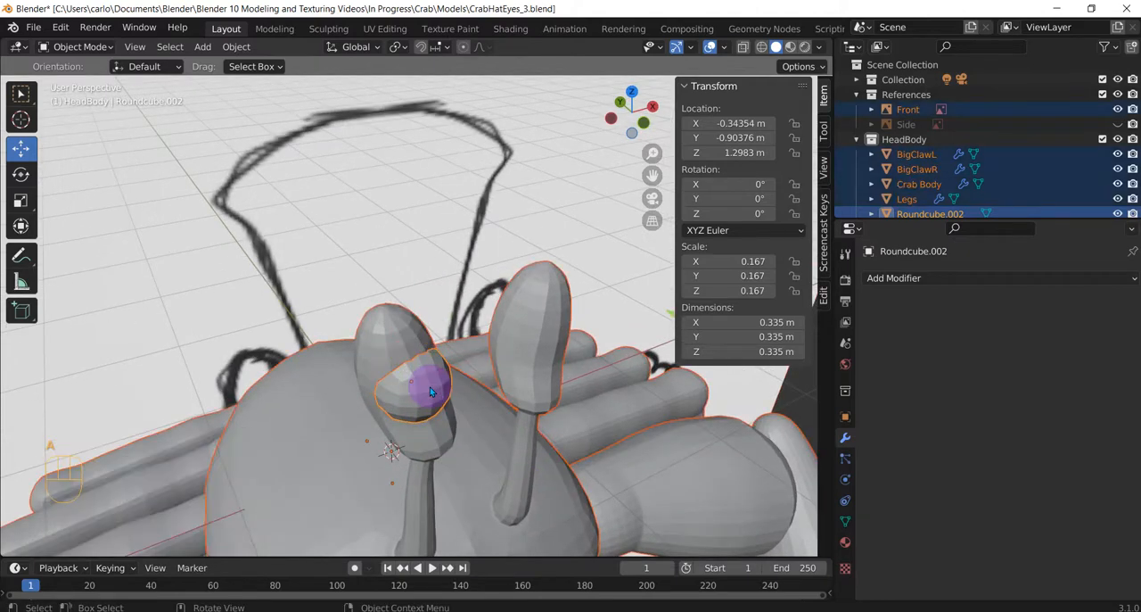
click(429, 387)
click(430, 387)
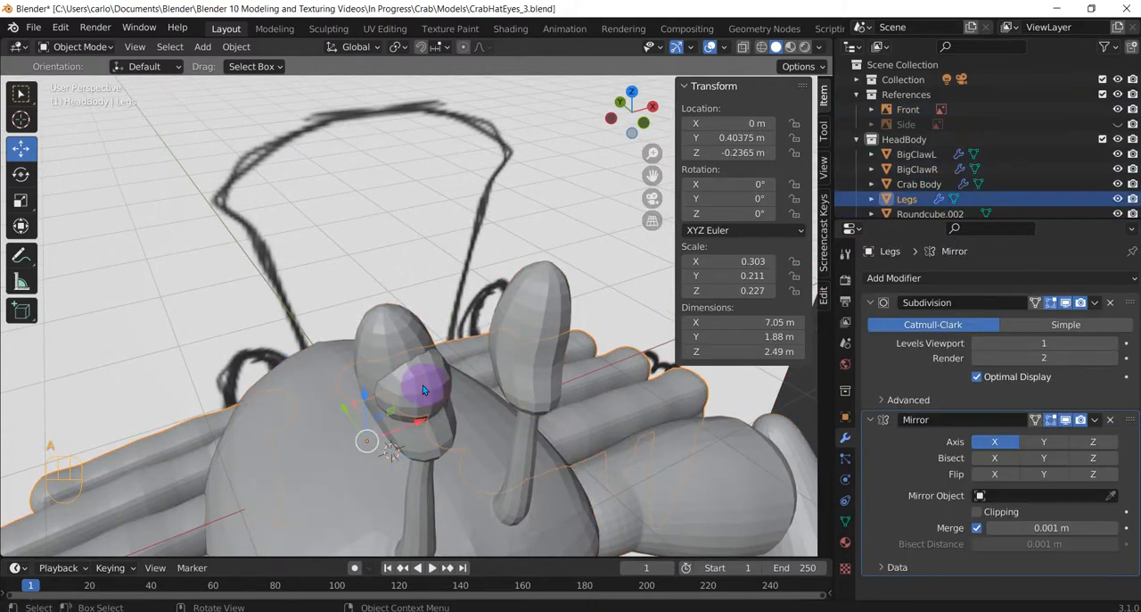
click(417, 387)
key(s)
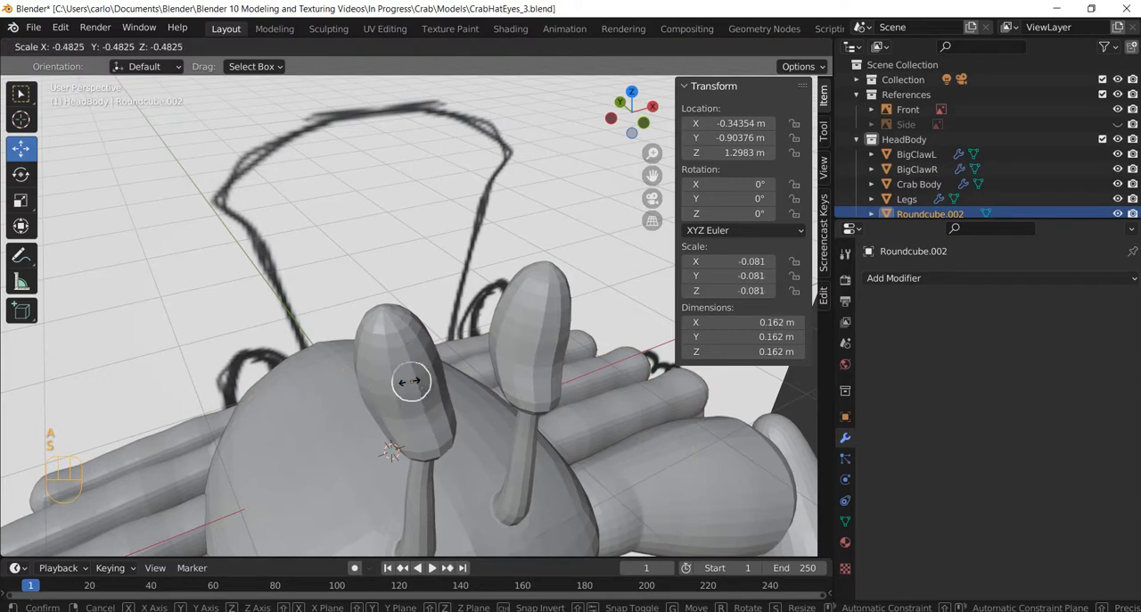
click(412, 379)
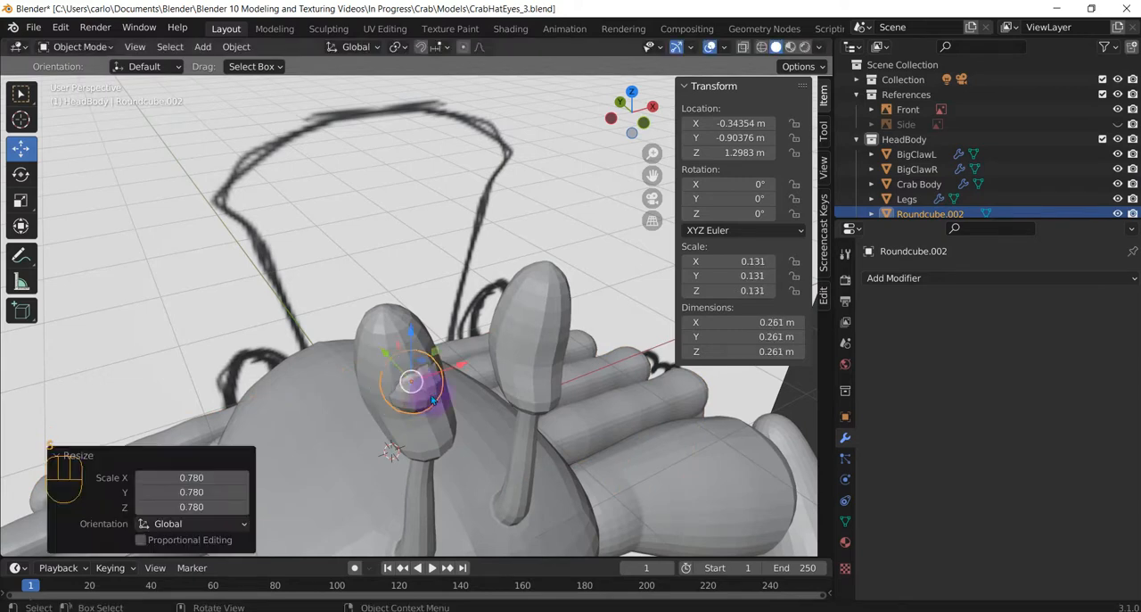
Stretch the sphere into an upright oval, scaling by about 1.19 along X, 1.29 along Y and 1.82 along Z.
middle_drag(436, 384, 496, 390)
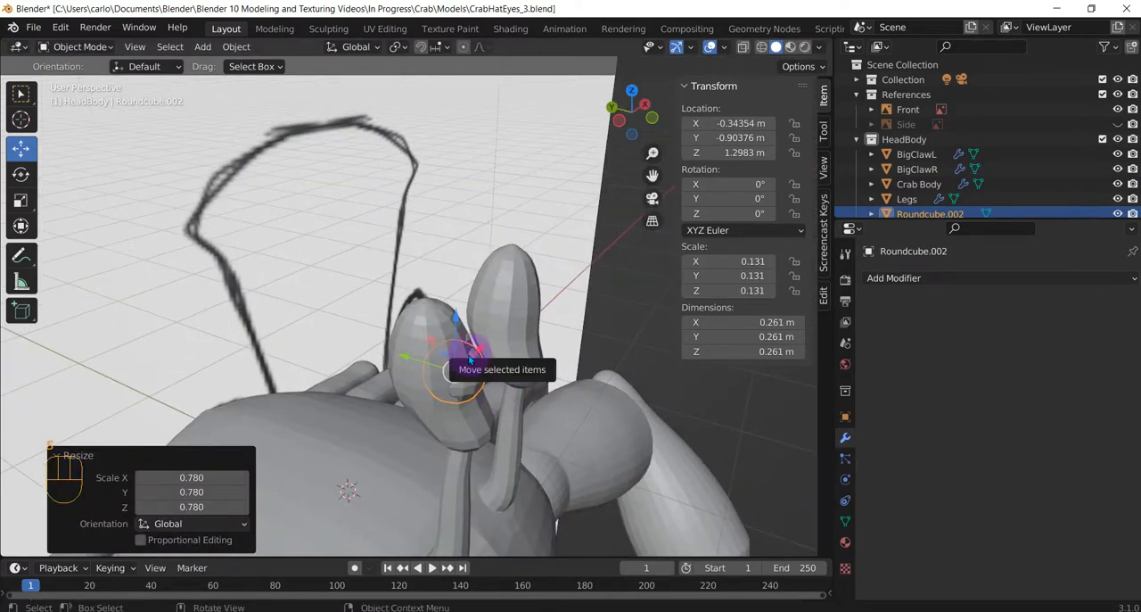
key(s)
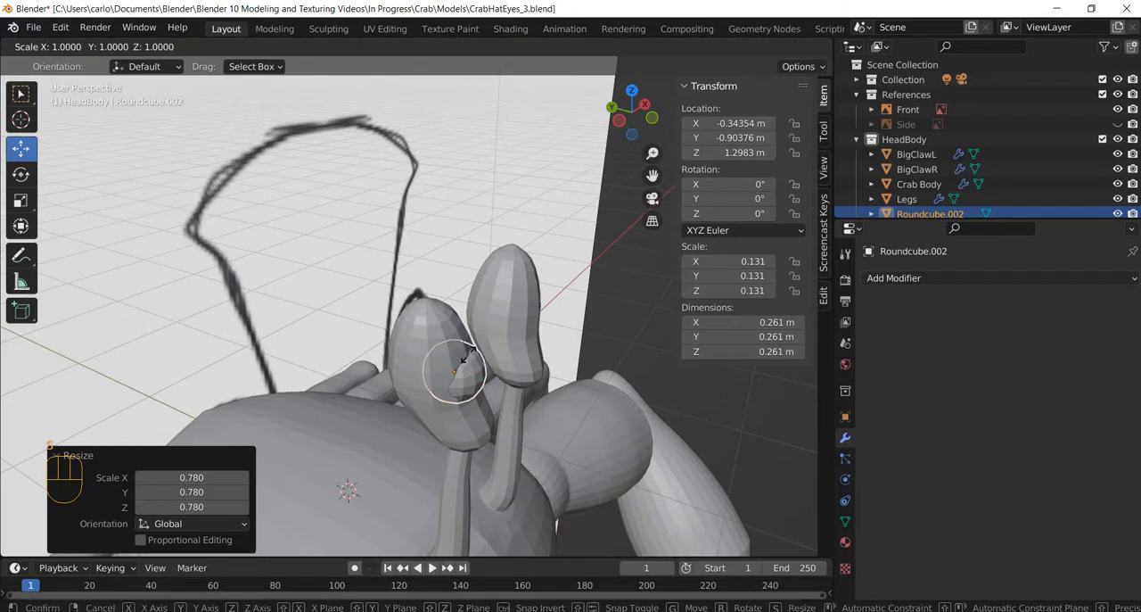
key(x)
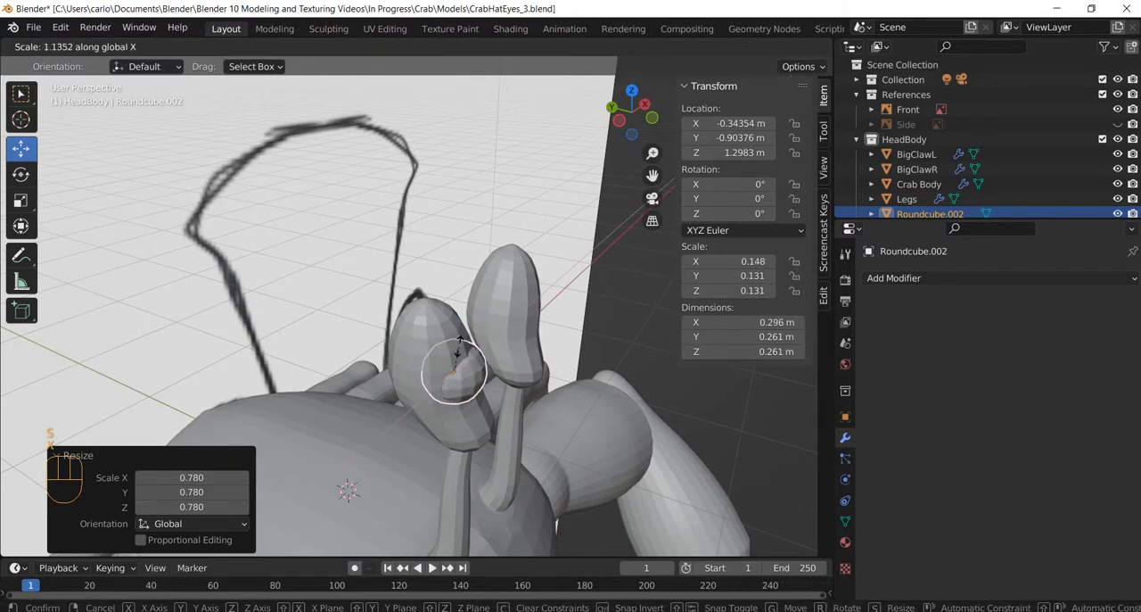
click(458, 350)
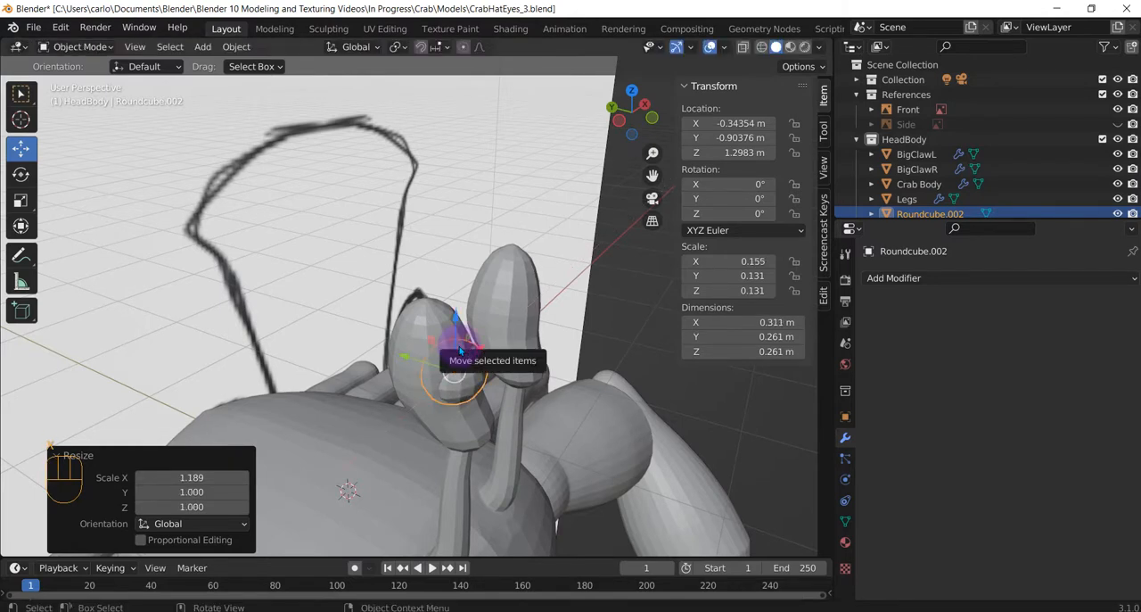
key(s)
key(y)
click(457, 343)
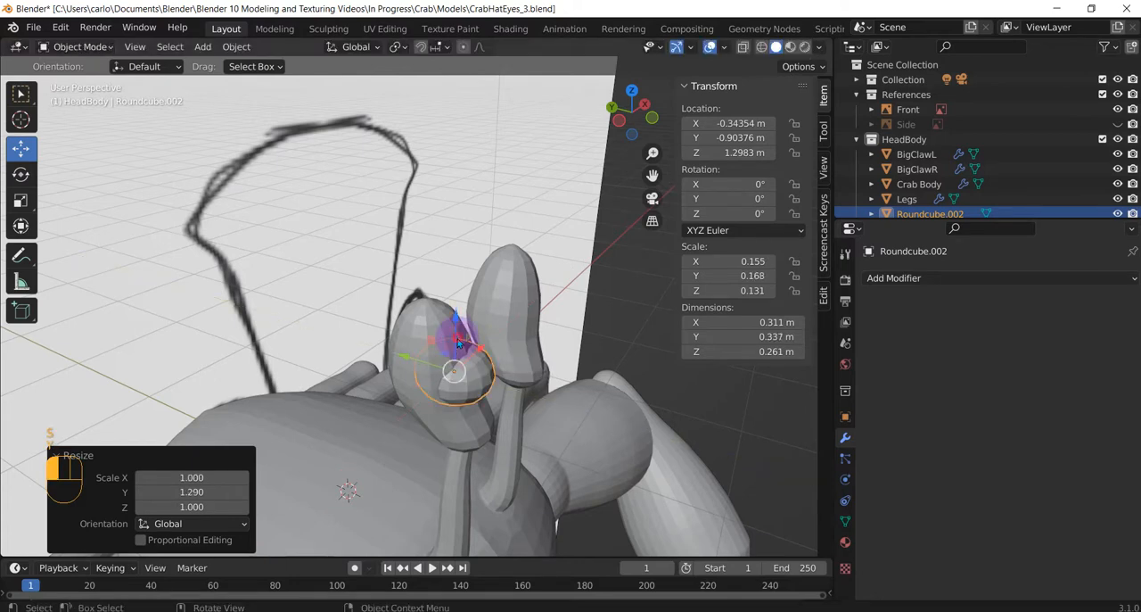
key(s)
key(z)
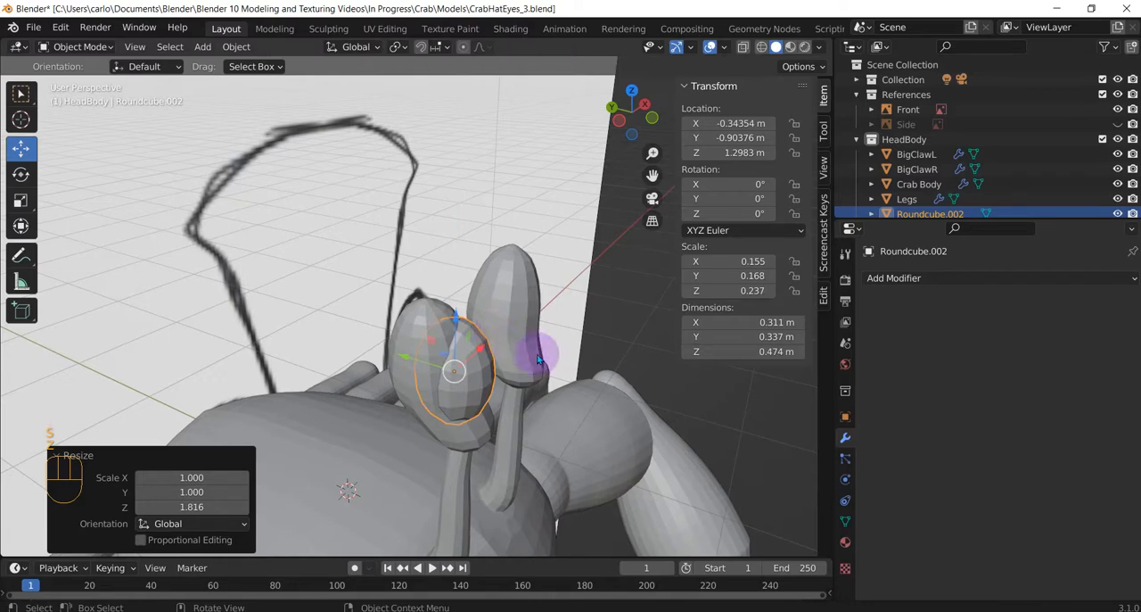
Tilt the oval to match the eye bulb, rotating it about -15.2° in a side view and about -8° around global Y.
key(r)
click(515, 337)
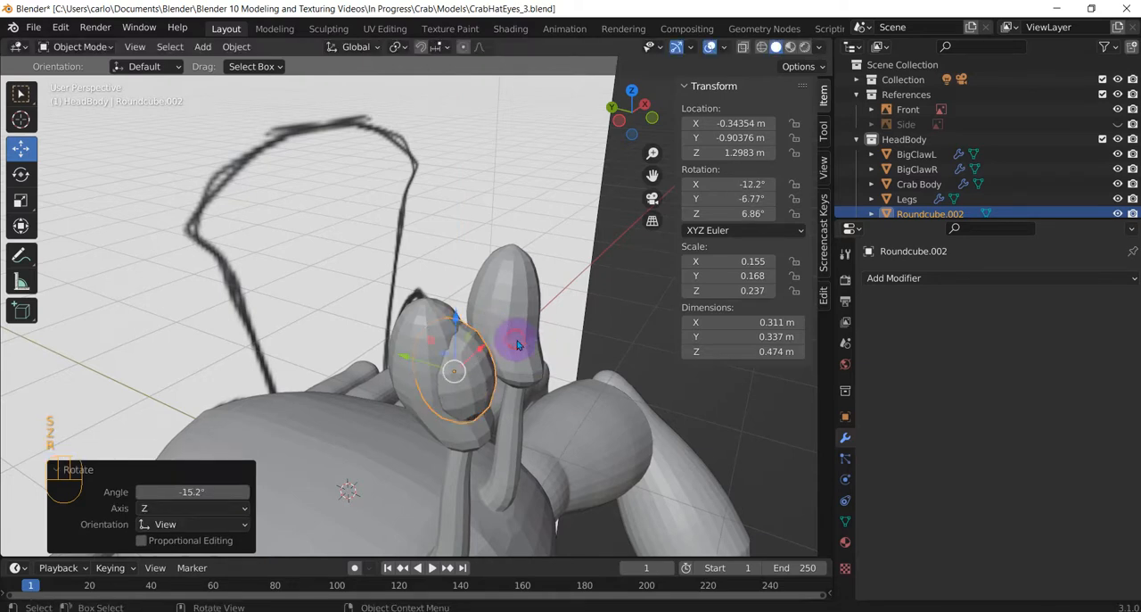
middle_drag(517, 338, 420, 330)
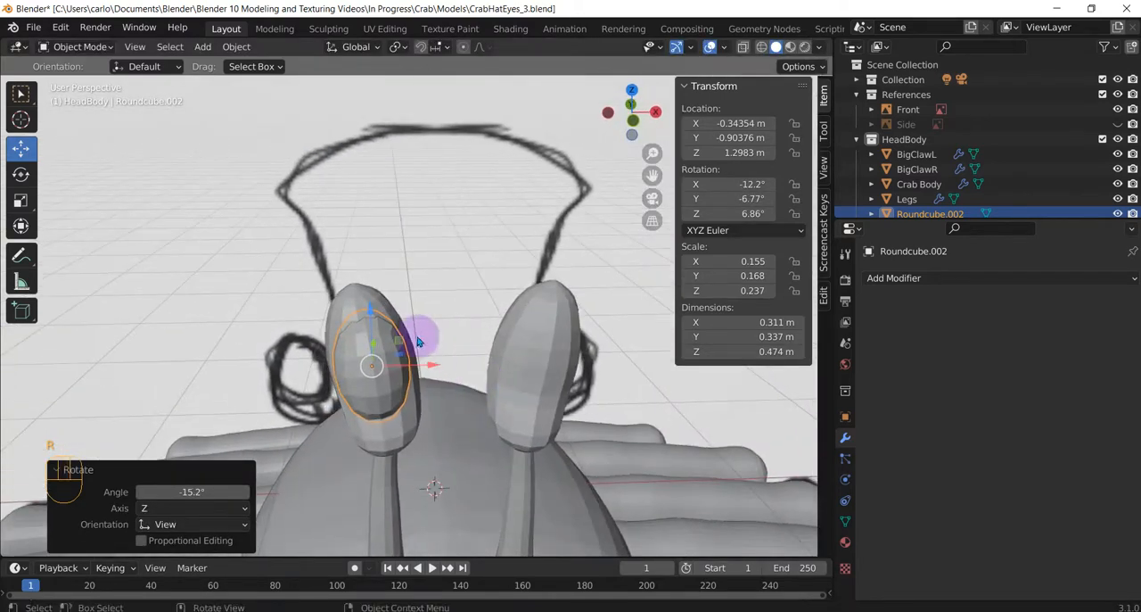
key(r)
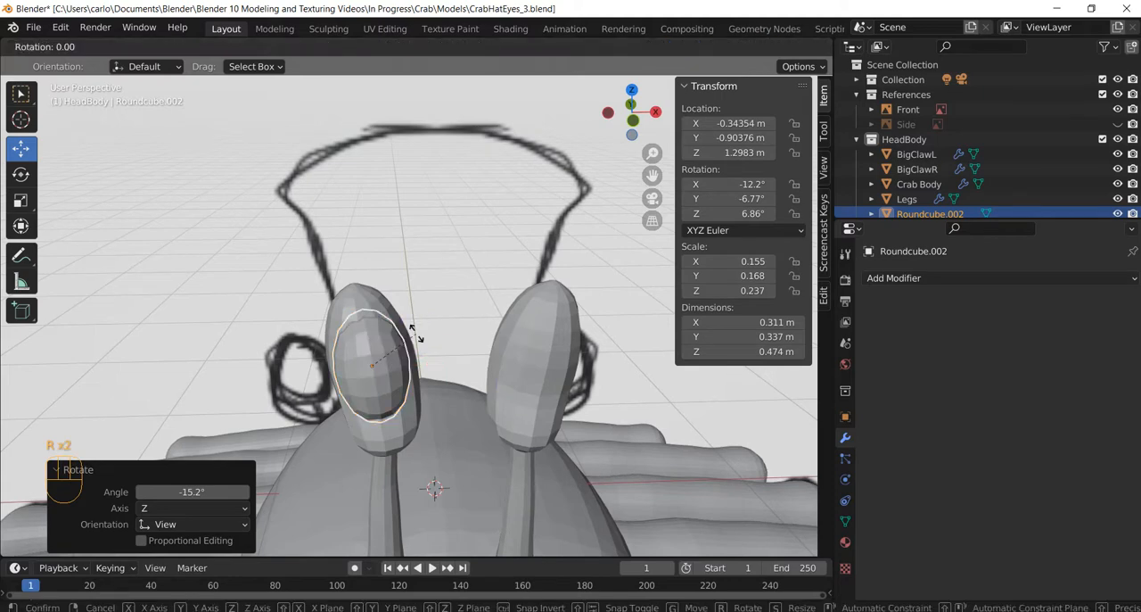
key(c)
key(x)
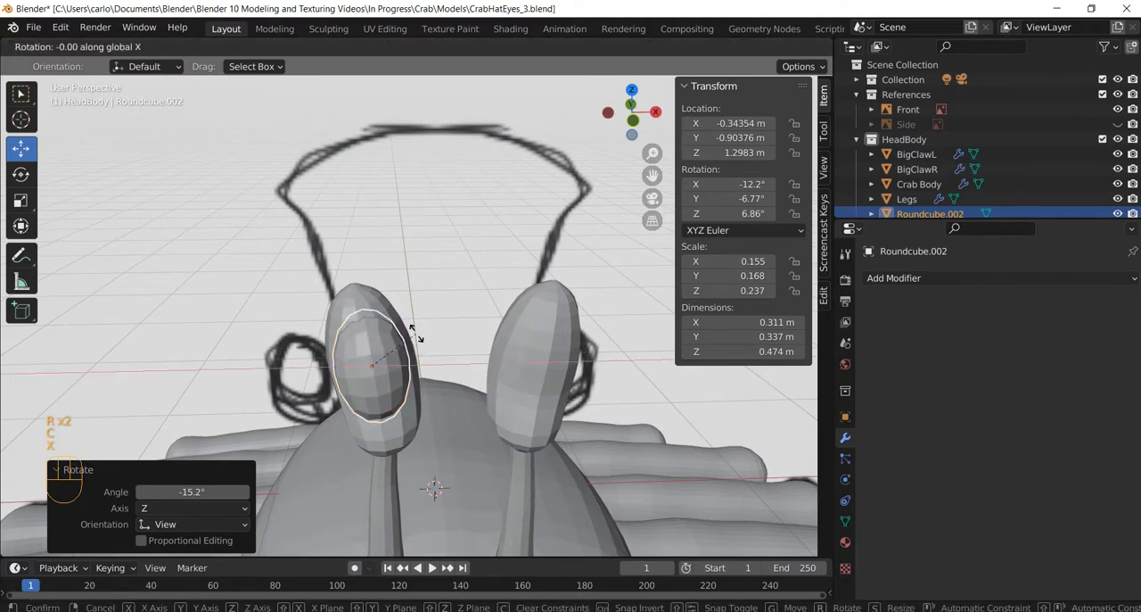
key(y)
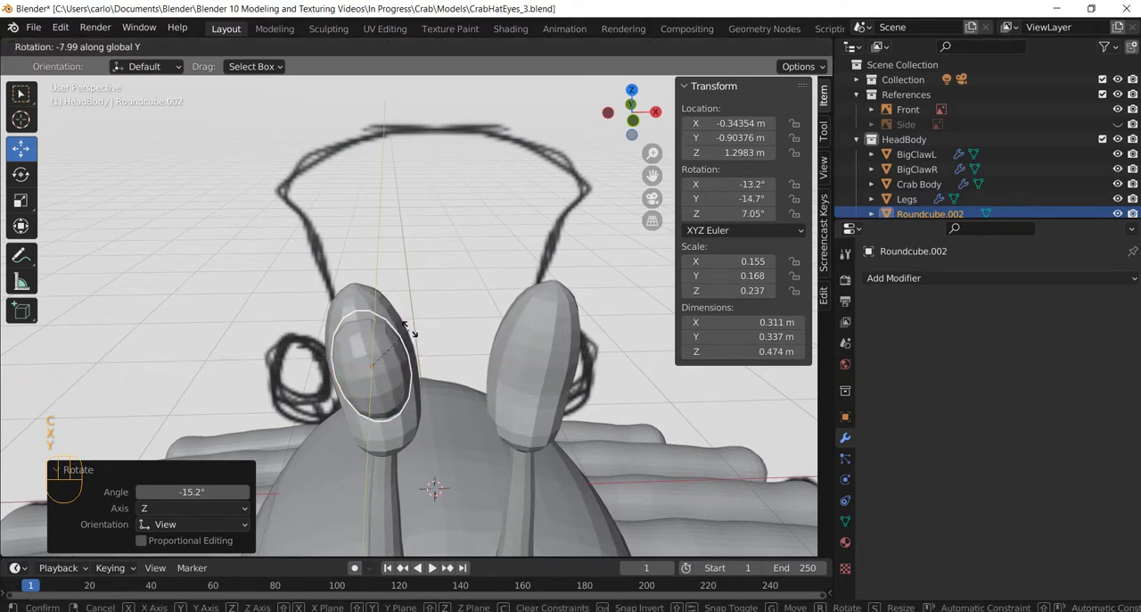
click(409, 330)
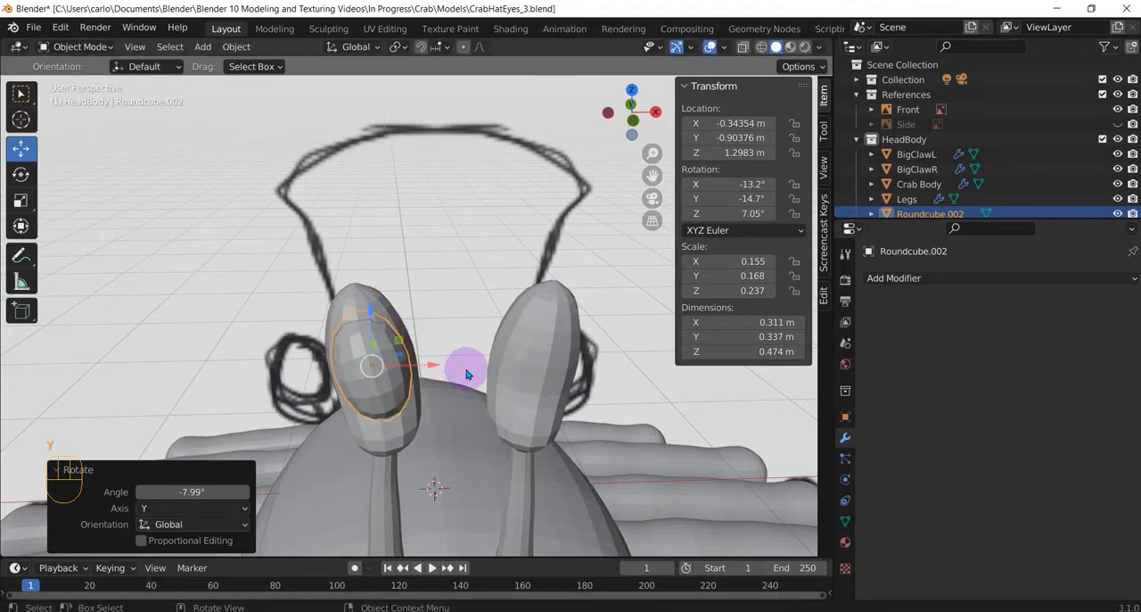
scroll(469, 399, down, 2)
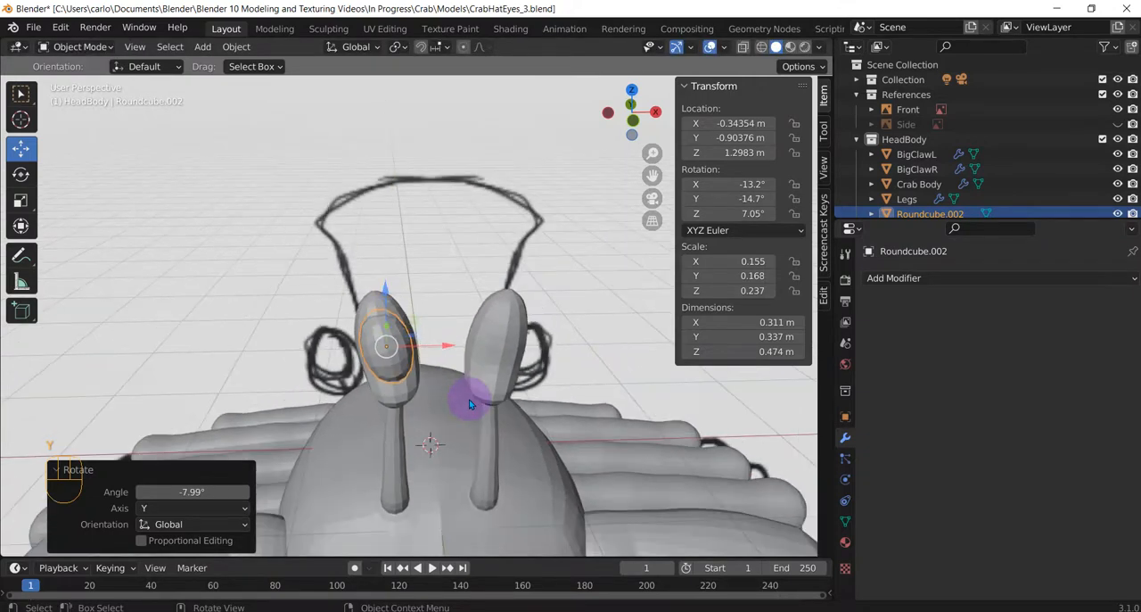
key(shift+d)
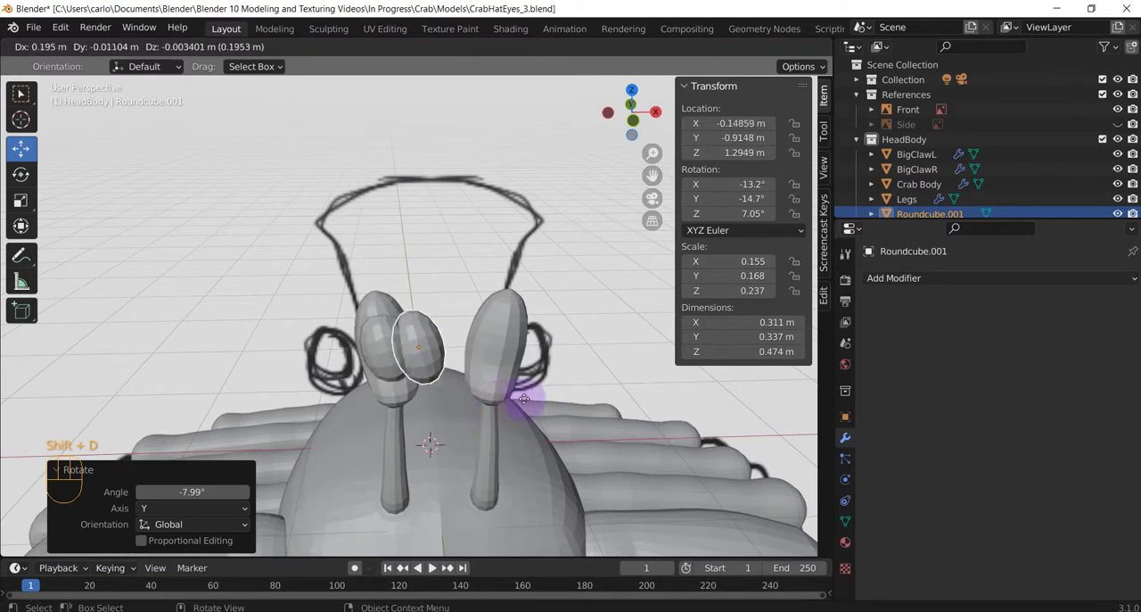
click(570, 392)
key(ctrl+z)
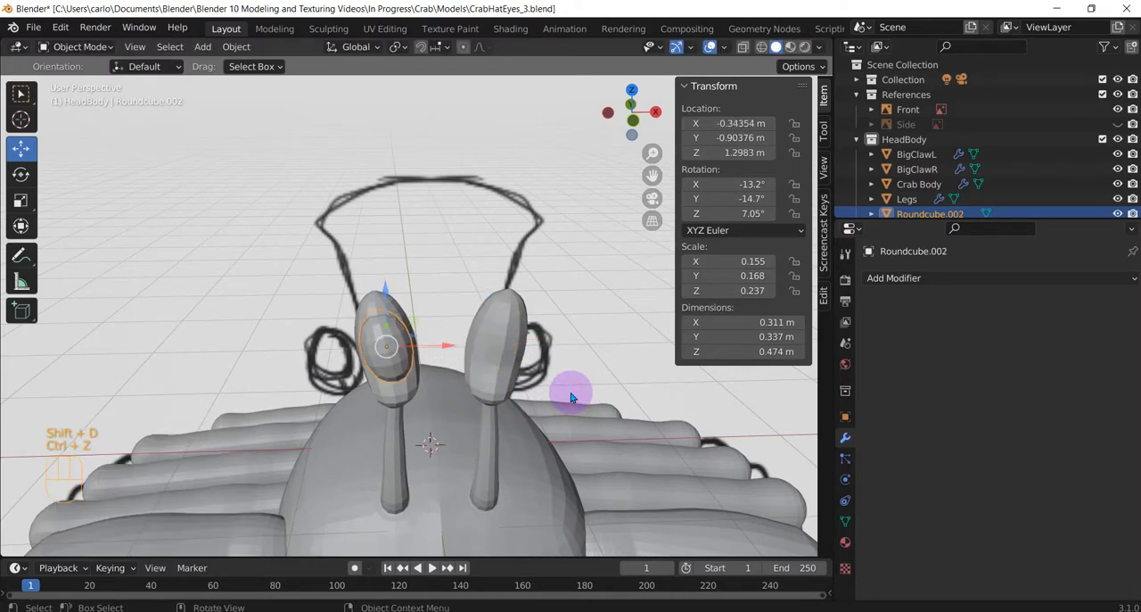
Duplicate the eyeball about 0.66 m along X onto the other bulb and rotate the copy about 34.1° in the current view to match.
key(shift+d)
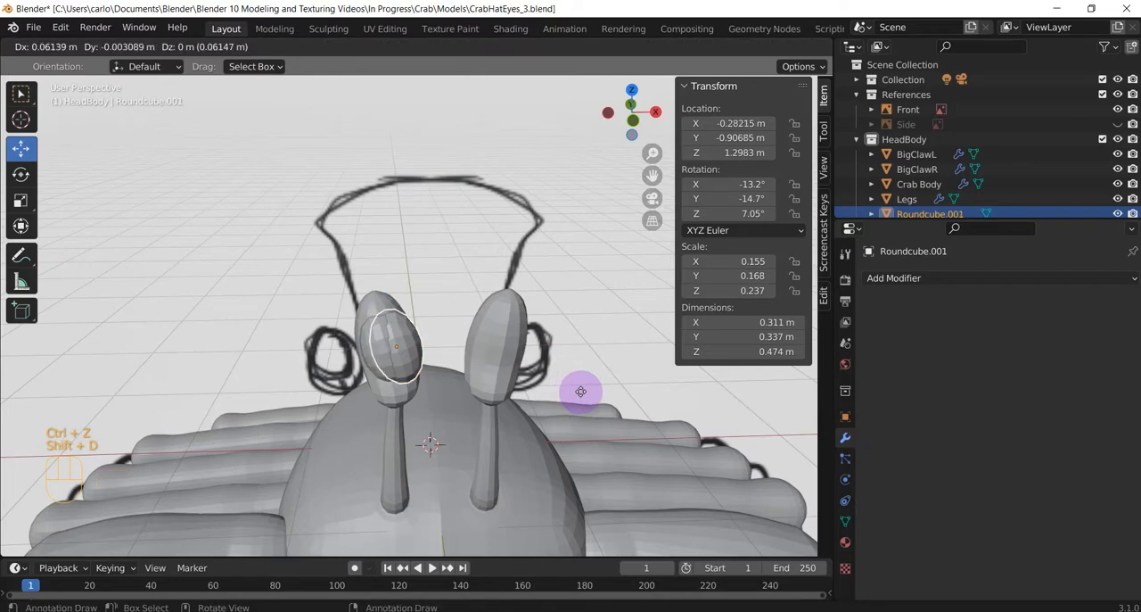
key(x)
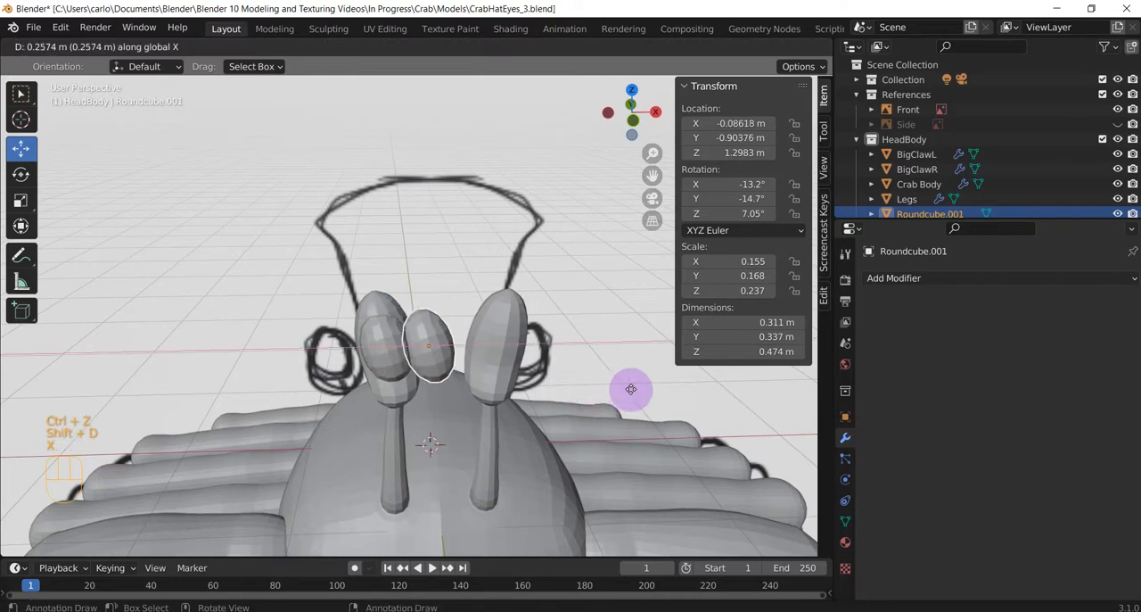
click(680, 386)
key(r)
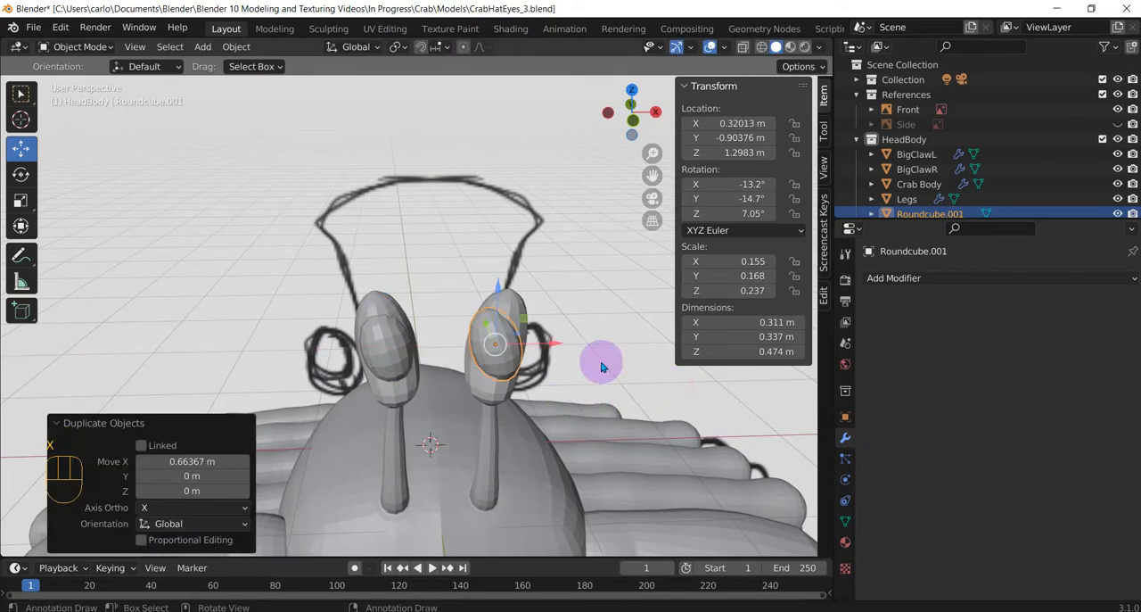
click(535, 385)
Add a Subdivision Surface modifier to each of the two eyeballs.
middle_drag(540, 382, 484, 360)
click(874, 279)
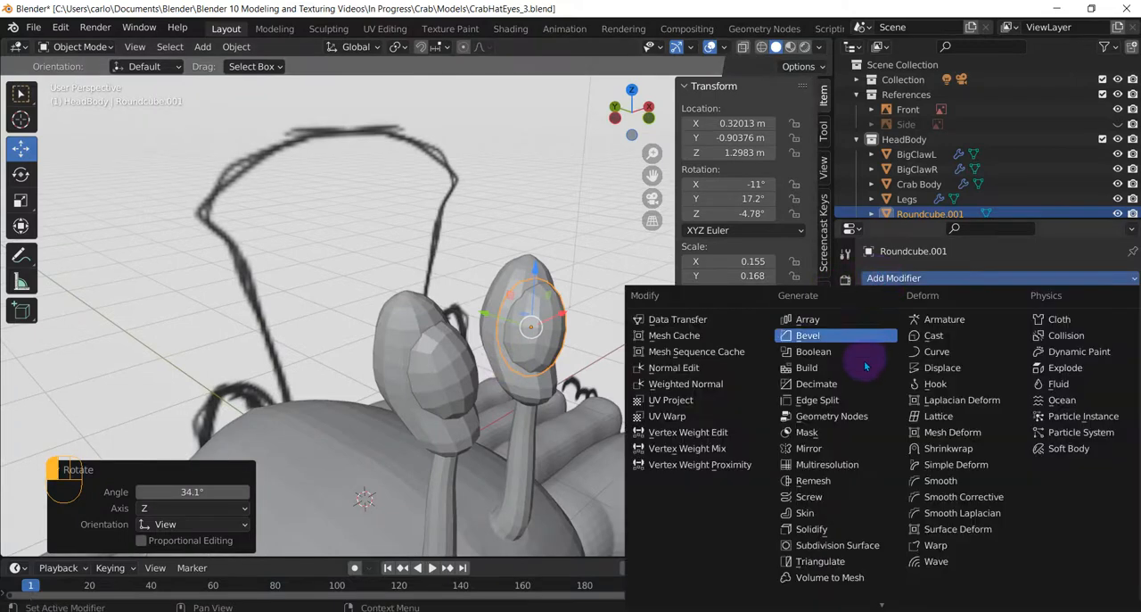
click(838, 545)
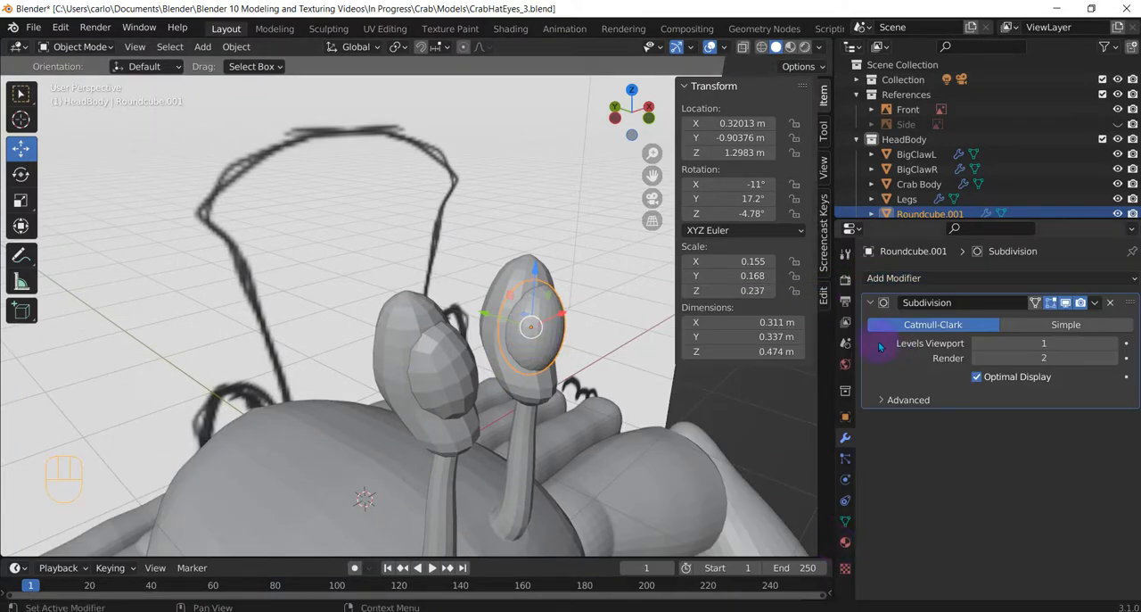
click(454, 366)
click(944, 276)
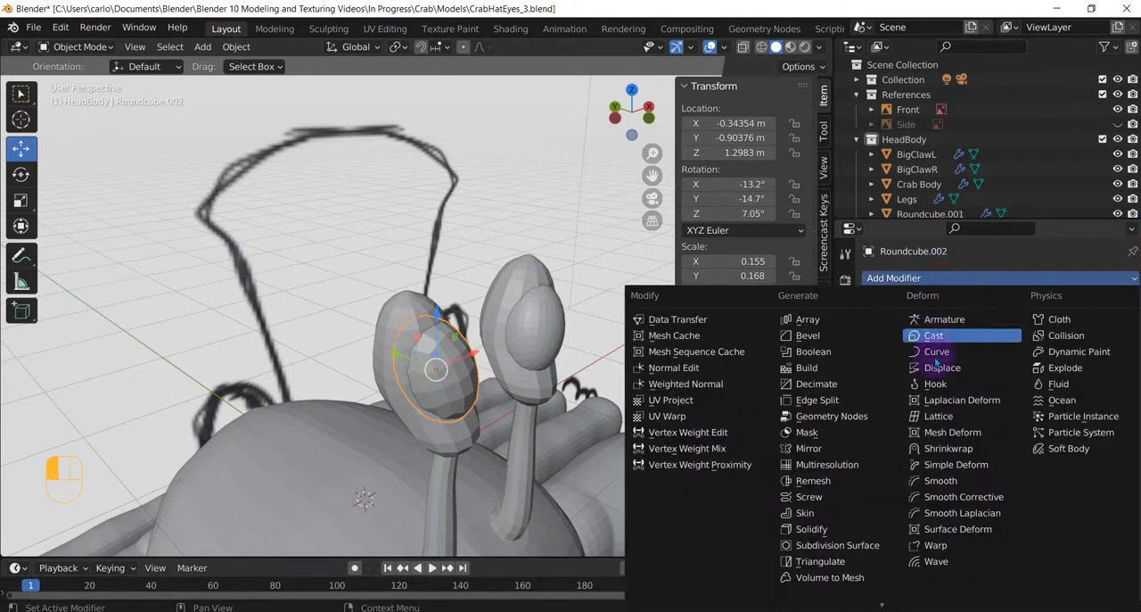
click(838, 545)
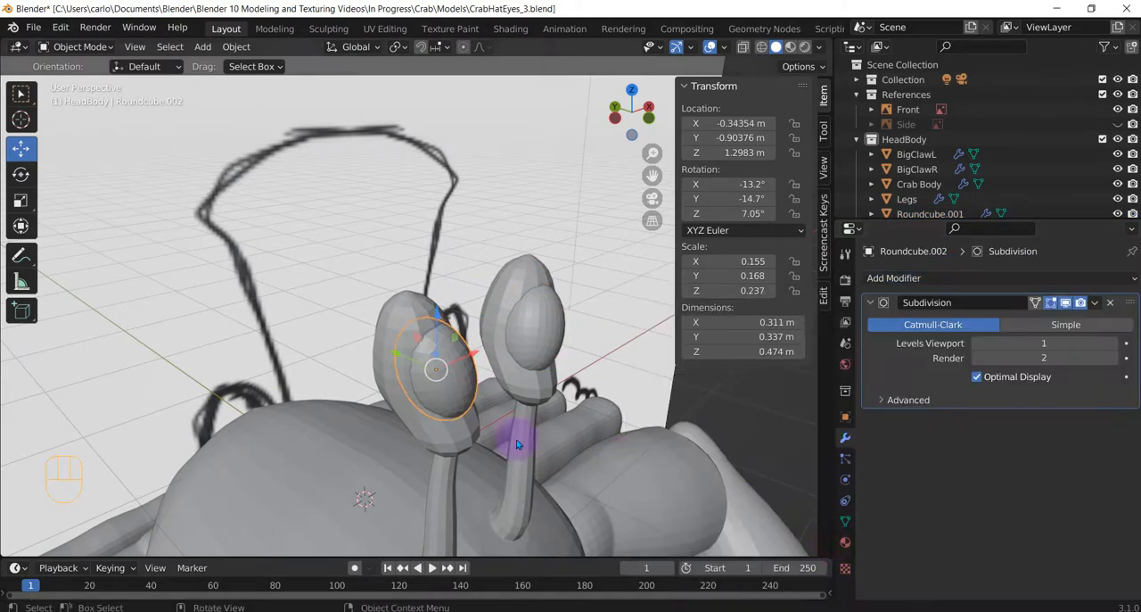
Try viewport subdivision level 2 on the crab body and set it back to 1.
click(440, 436)
click(871, 470)
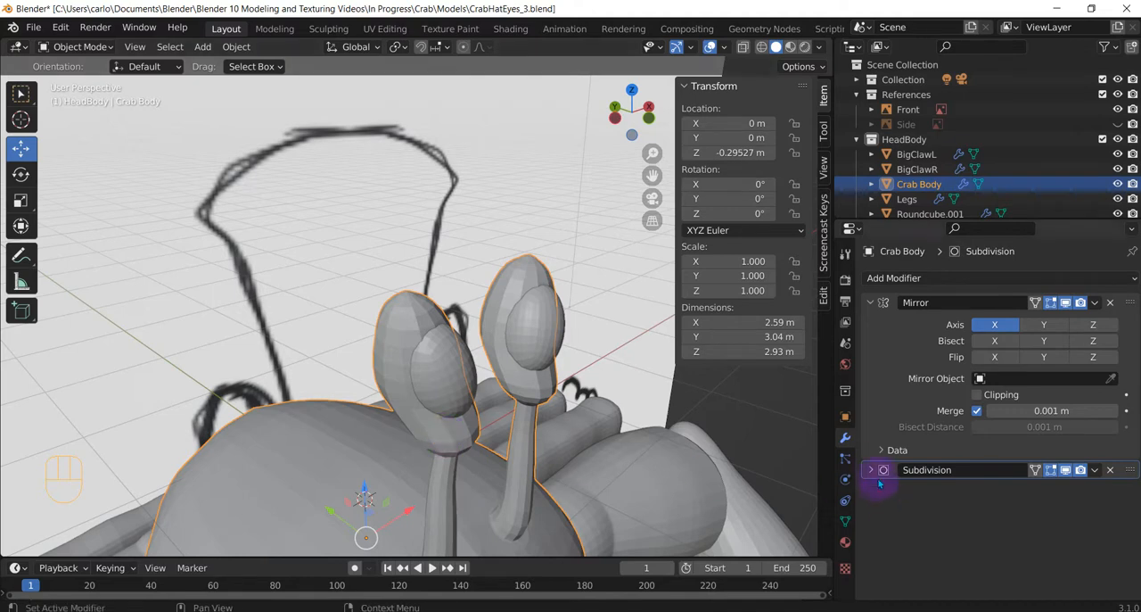
click(1113, 512)
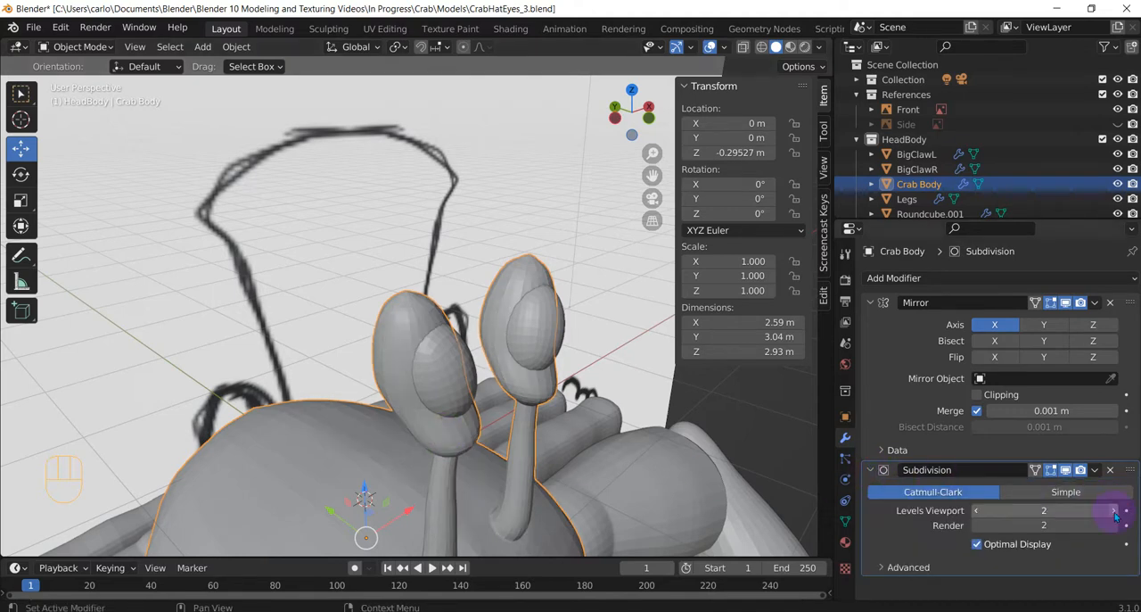
click(977, 511)
Apply smooth shading to both big claws.
scroll(474, 366, down, 6)
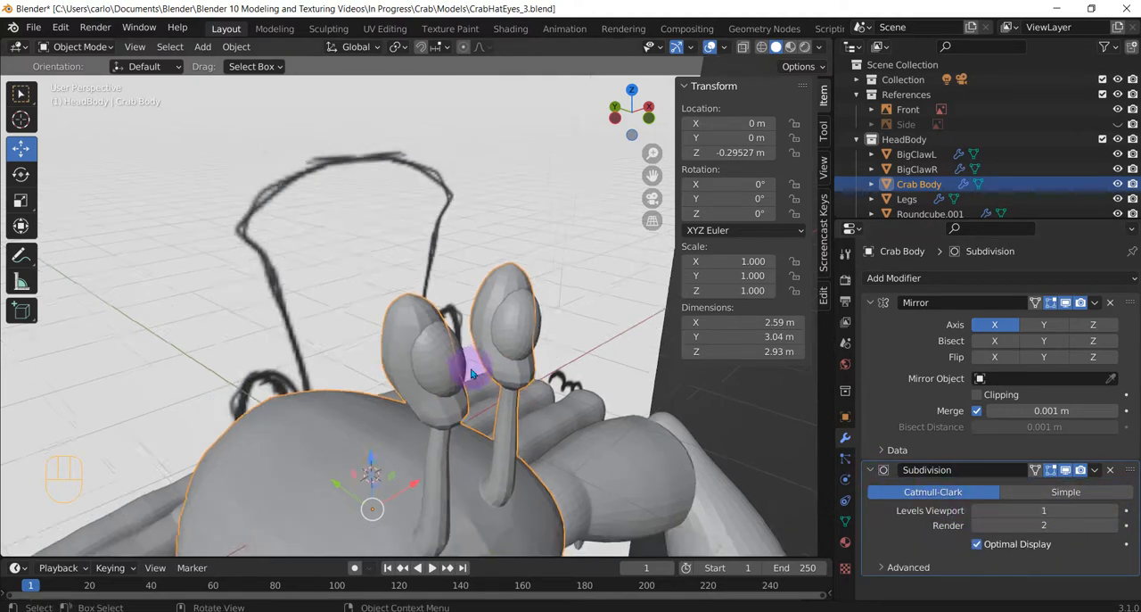
middle_drag(509, 403, 434, 409)
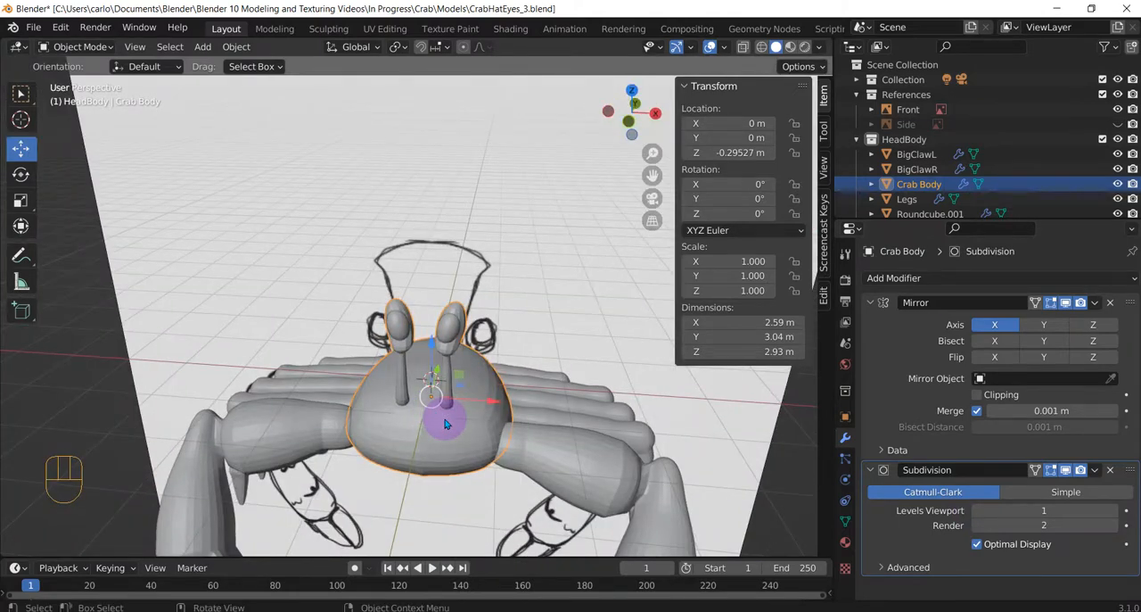
middle_drag(446, 423, 446, 421)
click(304, 443)
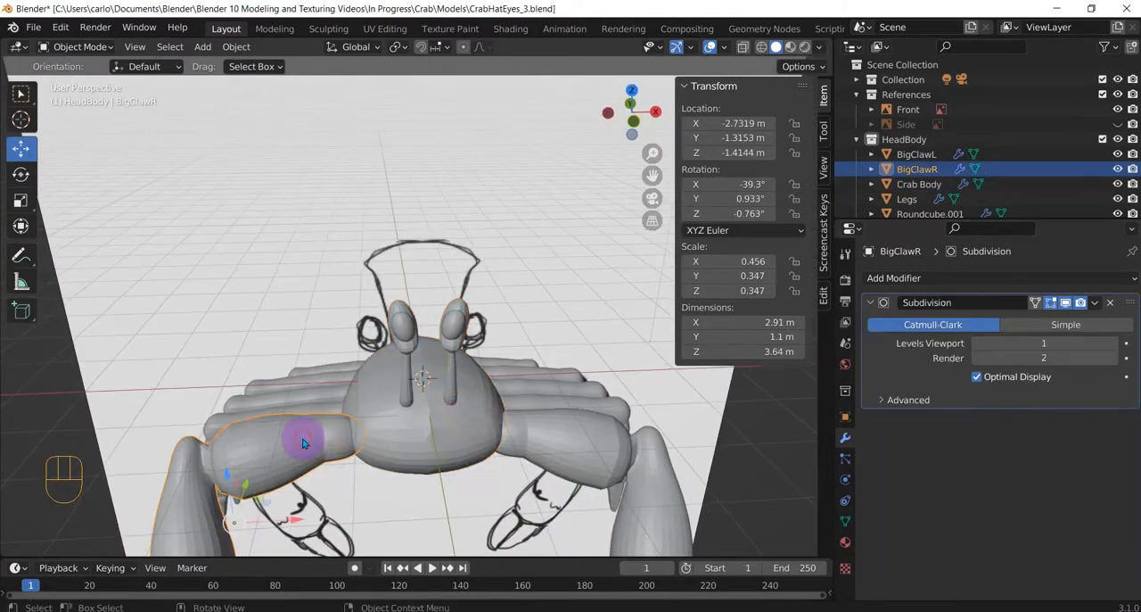
right_click(253, 438)
click(222, 344)
right_click(567, 428)
click(643, 455)
right_click(565, 452)
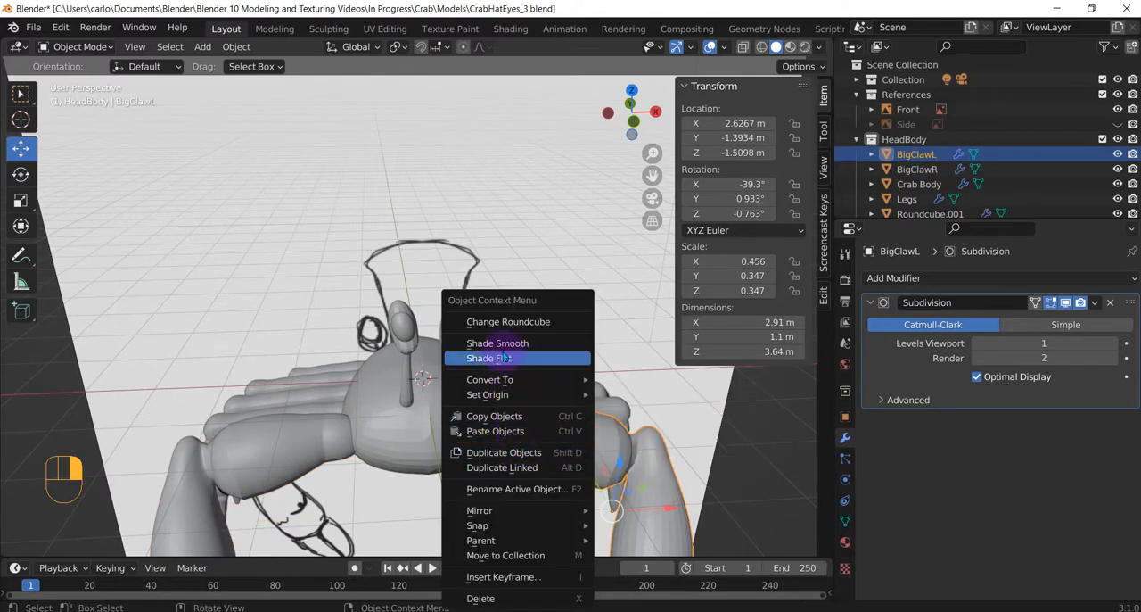
click(497, 342)
click(432, 422)
right_click(433, 424)
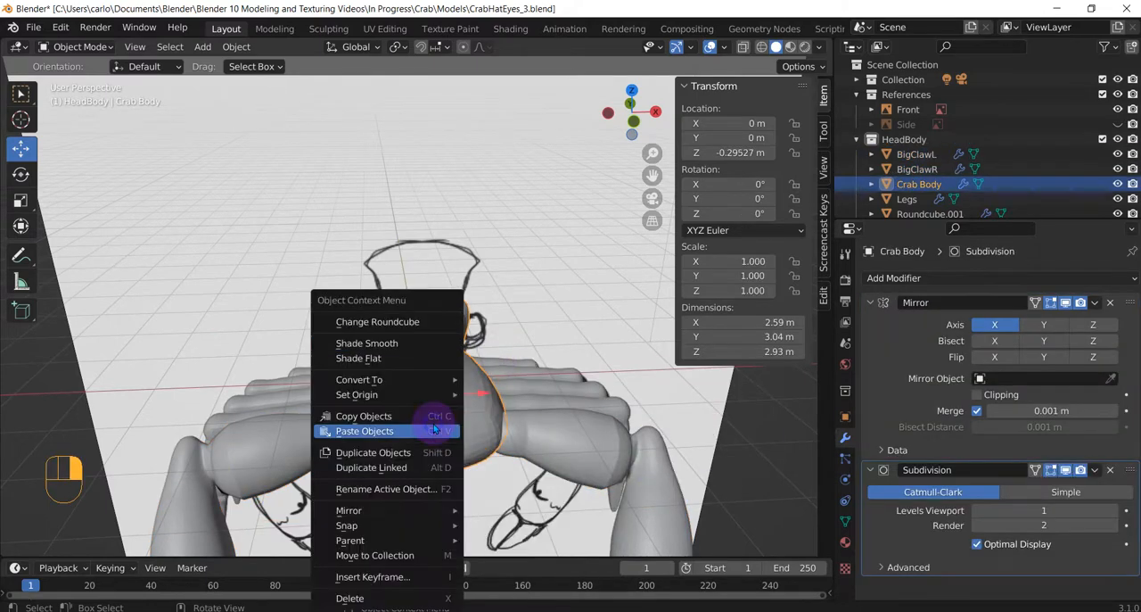
click(420, 357)
Apply smooth shading to both eyeballs.
scroll(446, 355, up, 3)
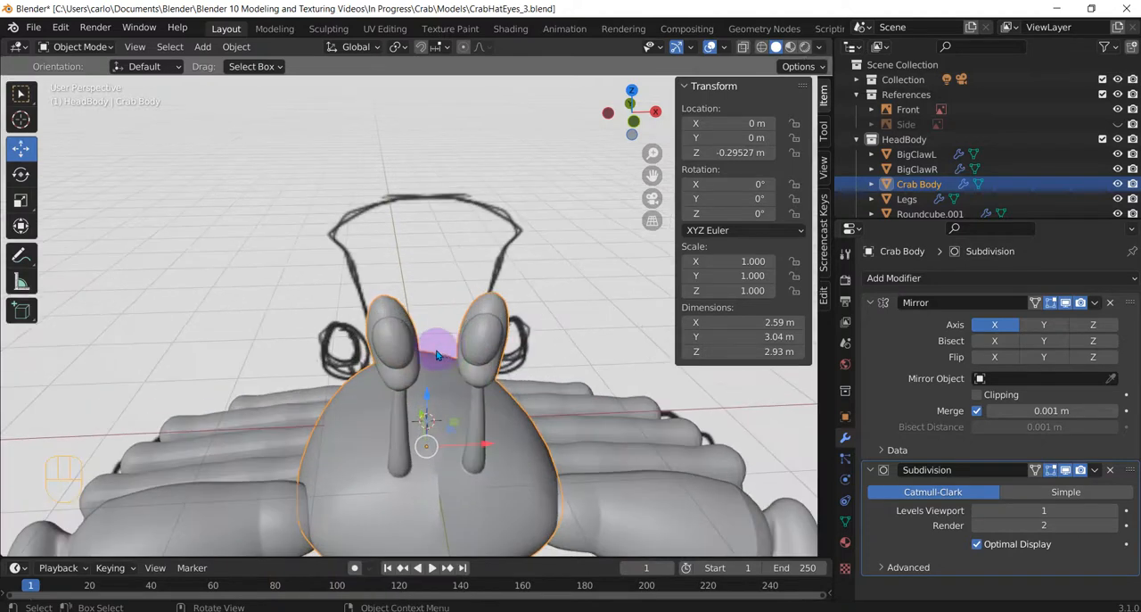
click(404, 346)
right_click(400, 348)
click(379, 344)
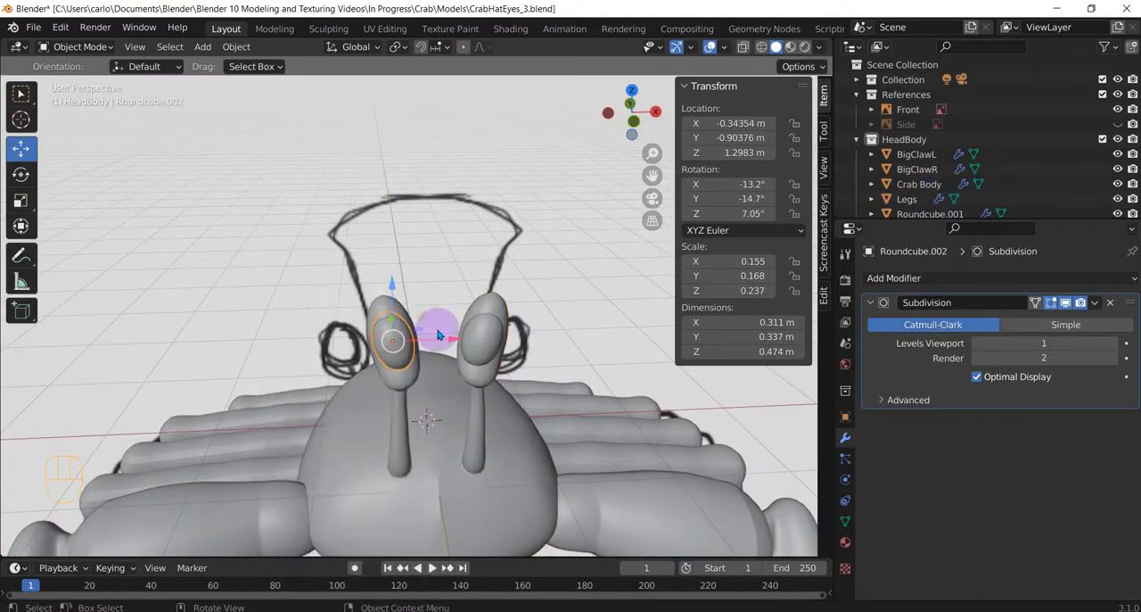
click(482, 344)
right_click(472, 350)
click(454, 344)
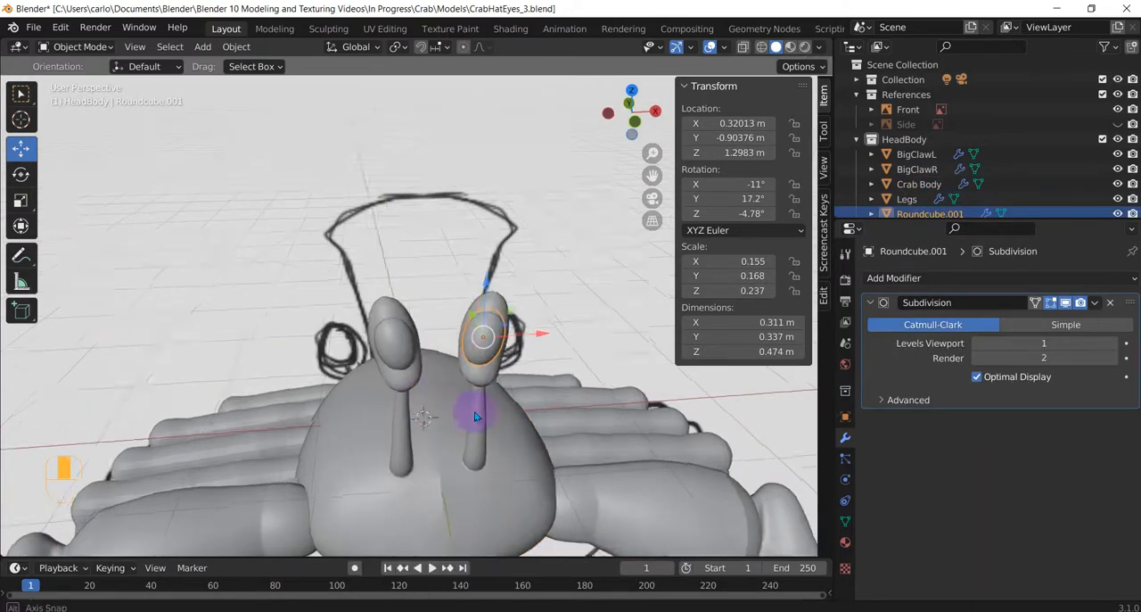
Apply smooth shading to the crab body and the legs.
middle_drag(475, 412, 504, 380)
click(449, 353)
right_click(450, 355)
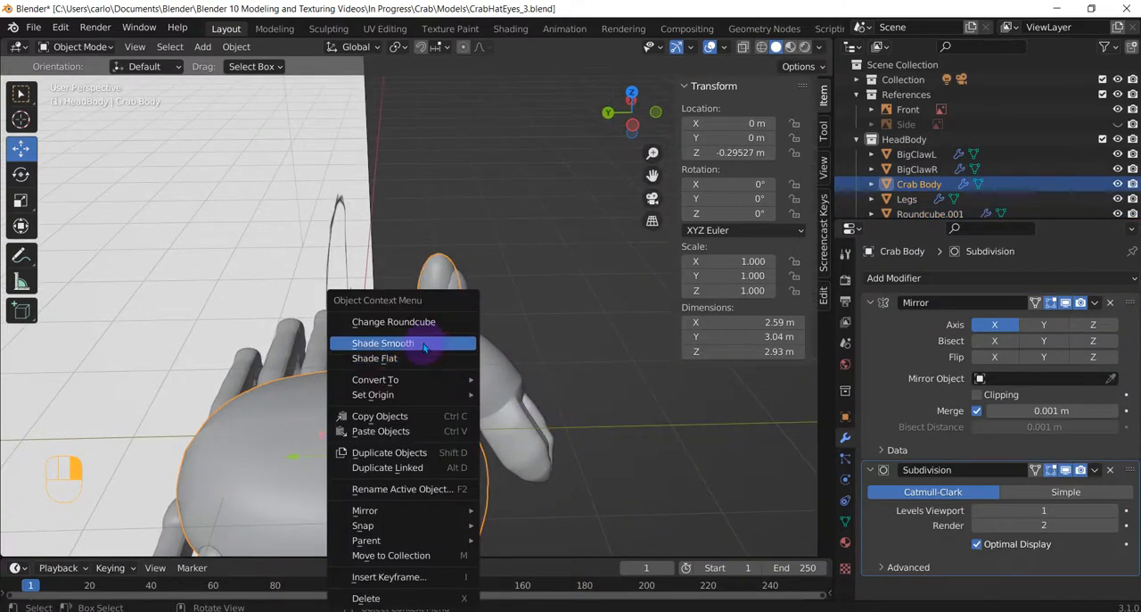
click(419, 342)
middle_drag(398, 389, 193, 382)
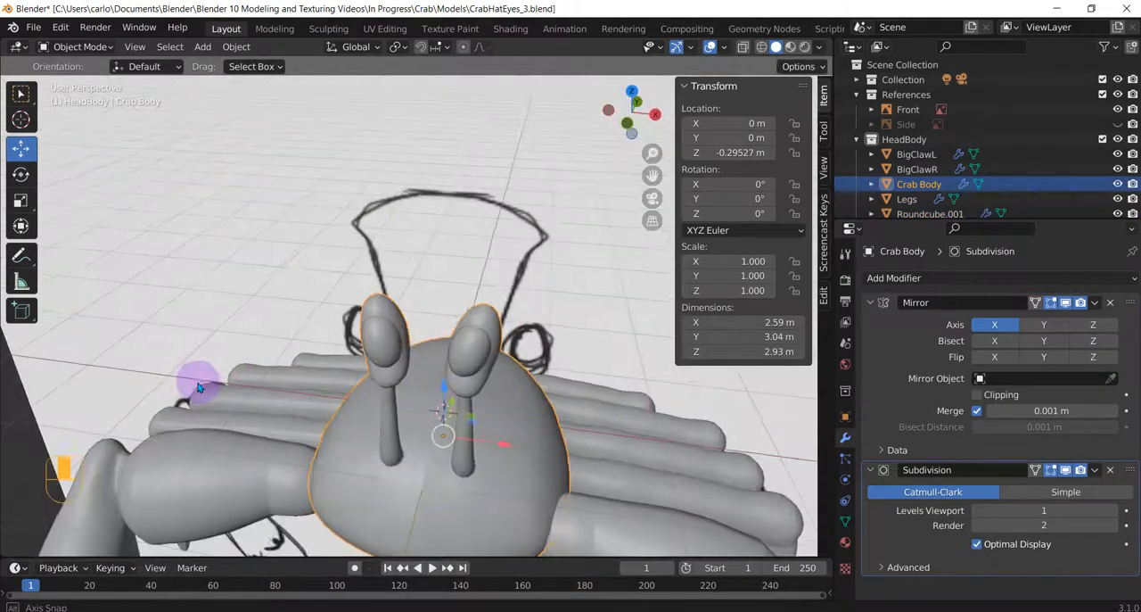
click(616, 475)
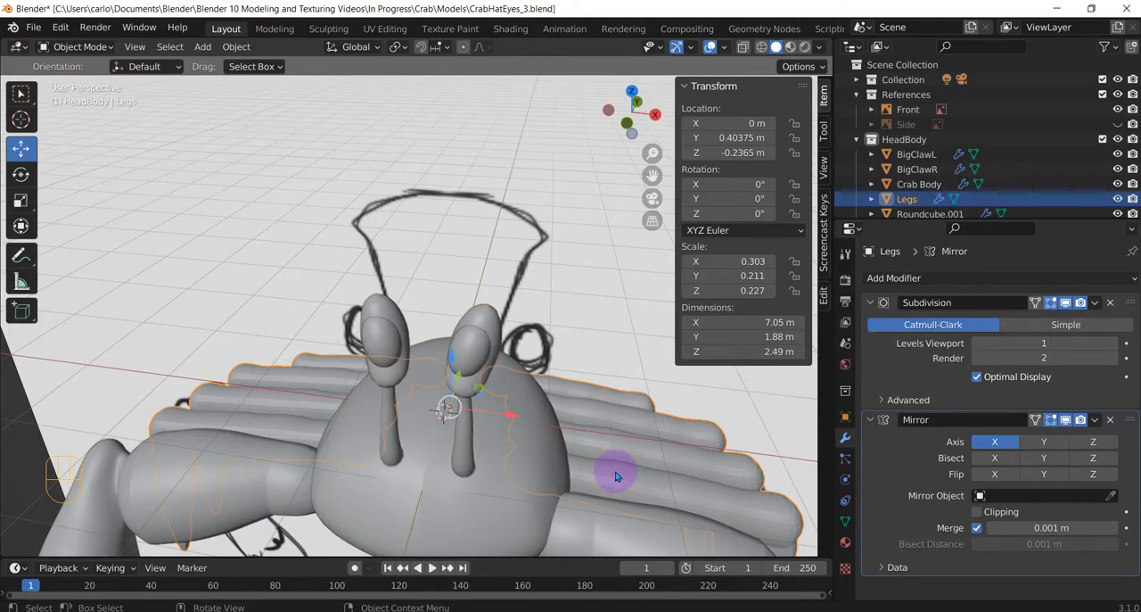
right_click(615, 471)
click(549, 344)
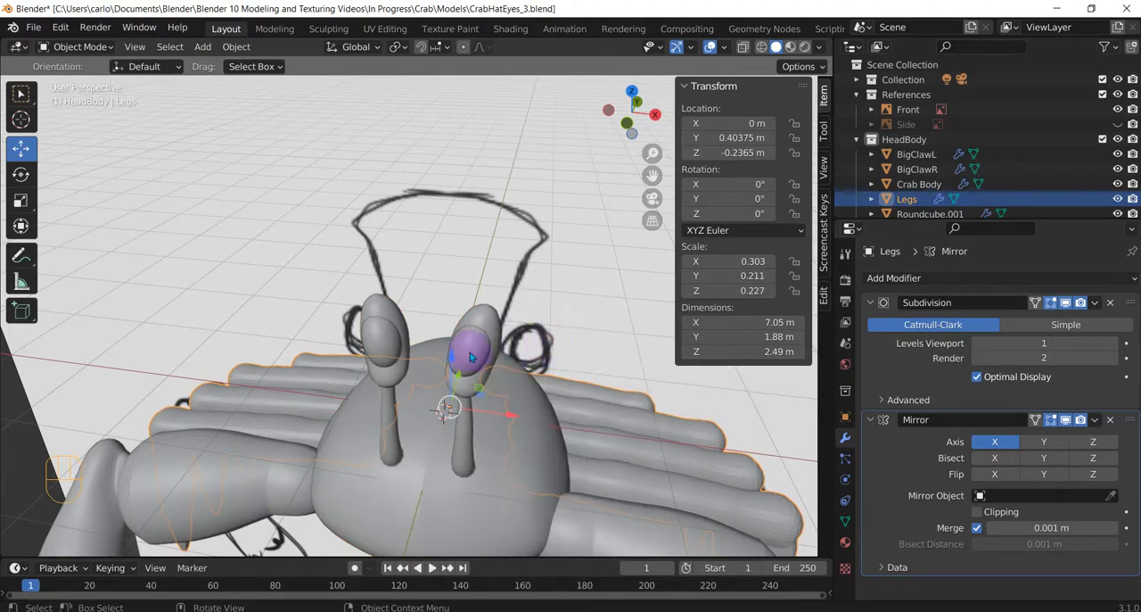
Add a cylinder mesh at the world origin and set its cap fill type to Triangle Fan.
middle_drag(472, 331, 313, 390)
scroll(450, 397, up, 5)
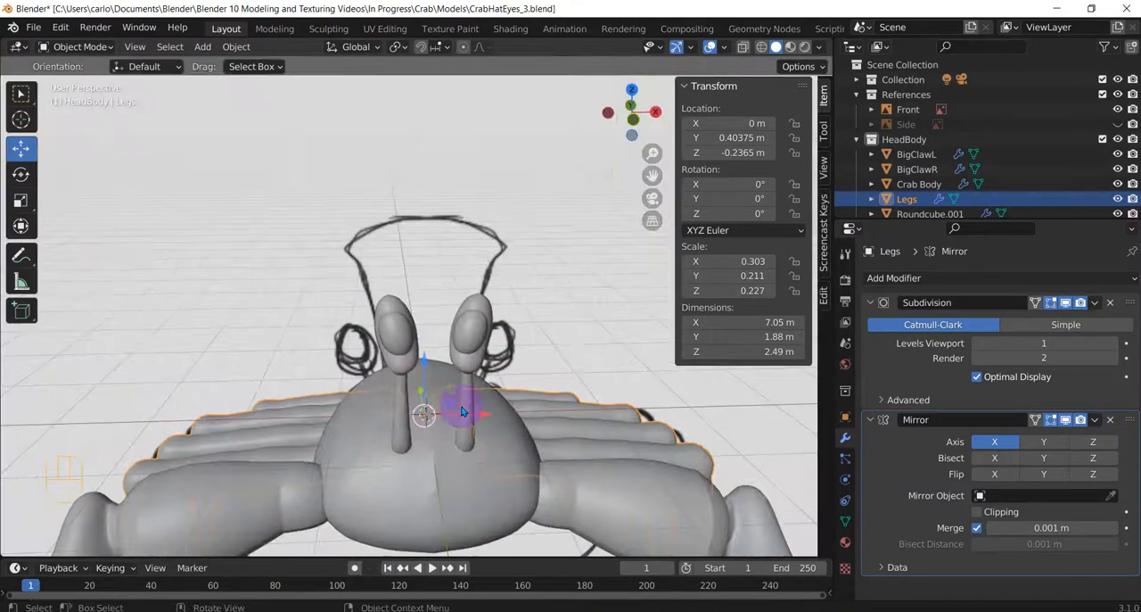
scroll(466, 403, down, 1)
scroll(443, 404, up, 3)
middle_drag(442, 405, 498, 401)
scroll(360, 350, up, 2)
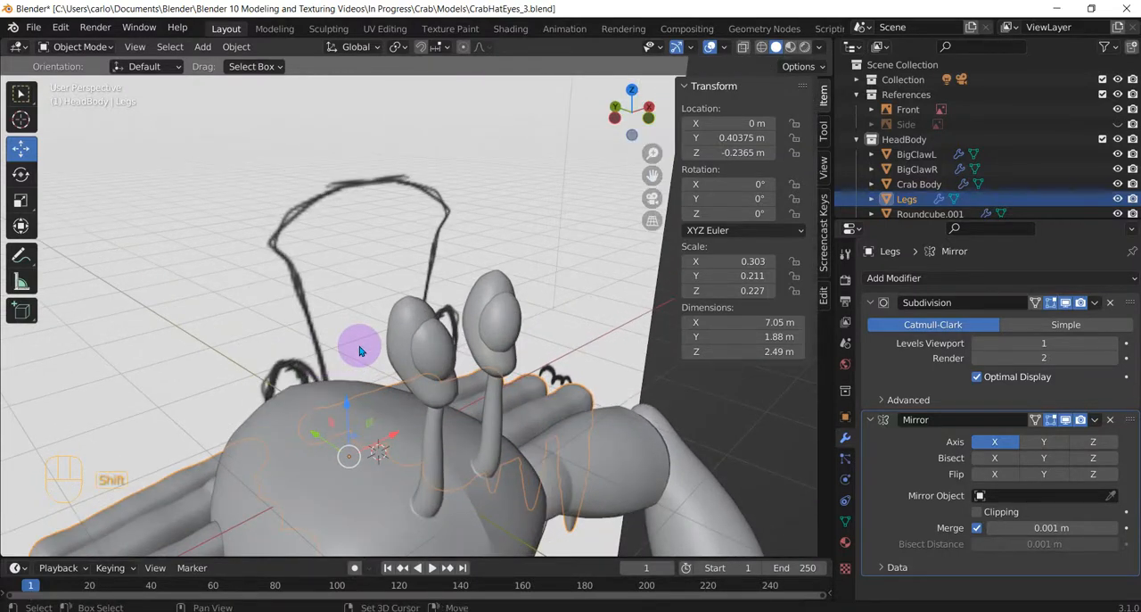
key(shift+a)
mouse_move(360, 350)
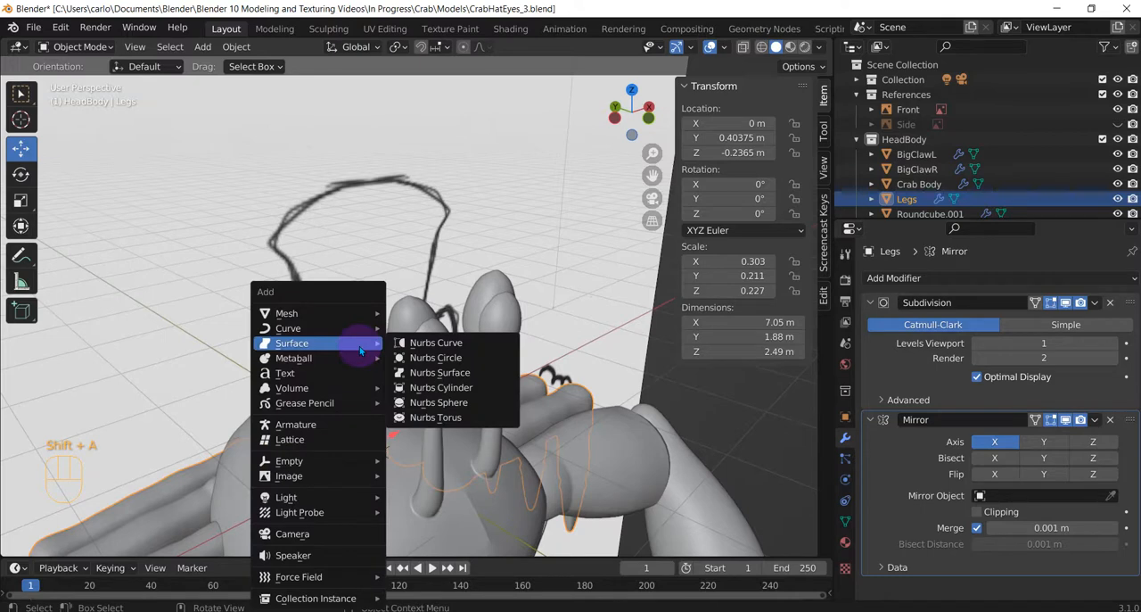
mouse_move(361, 312)
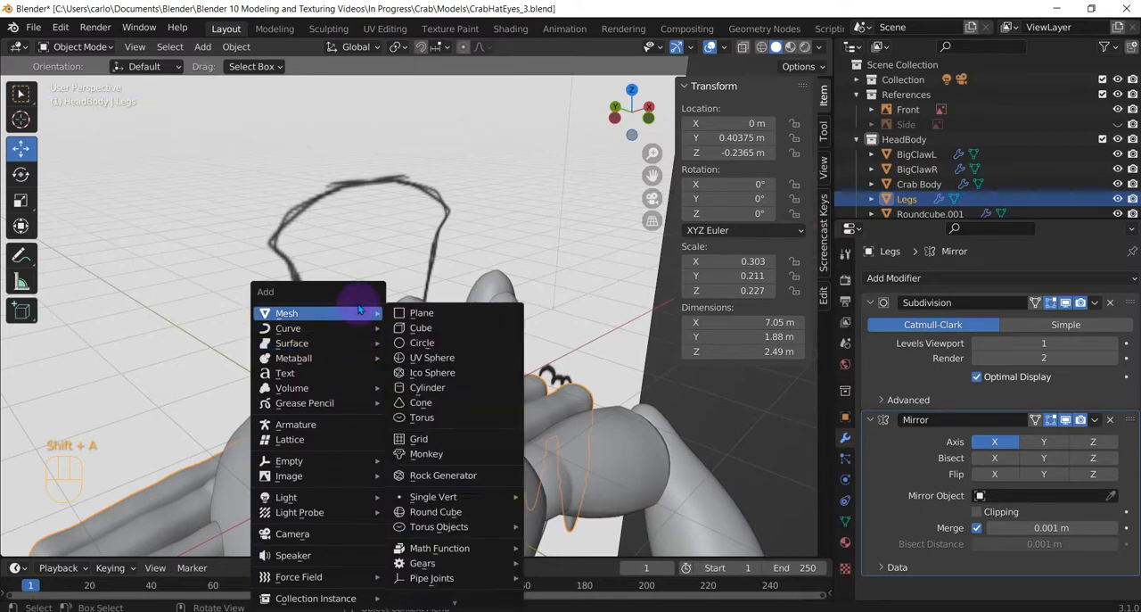
click(452, 388)
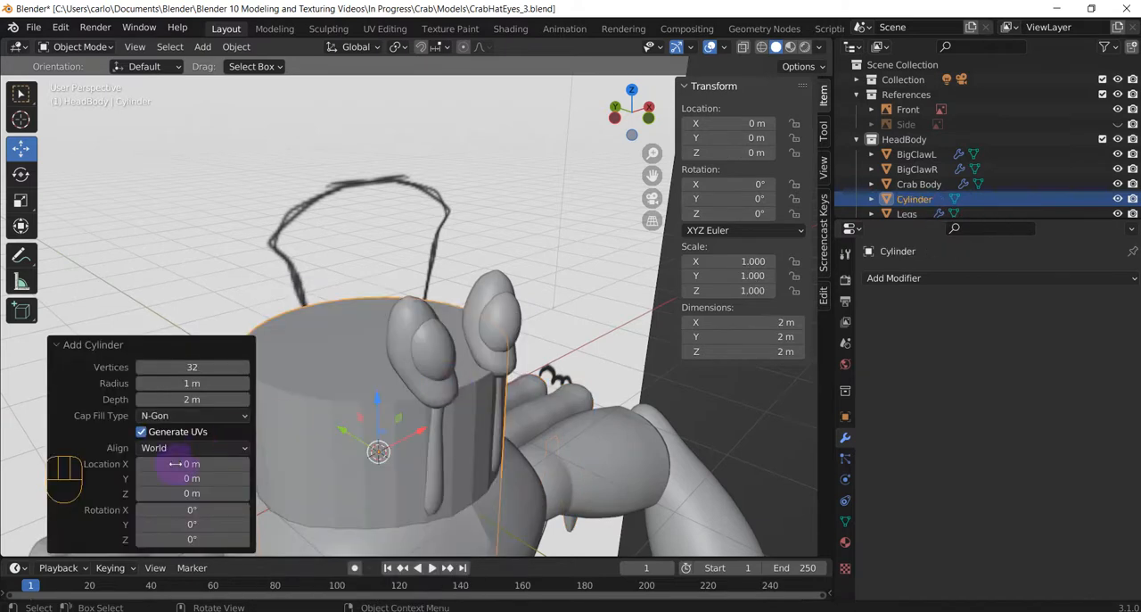
click(187, 415)
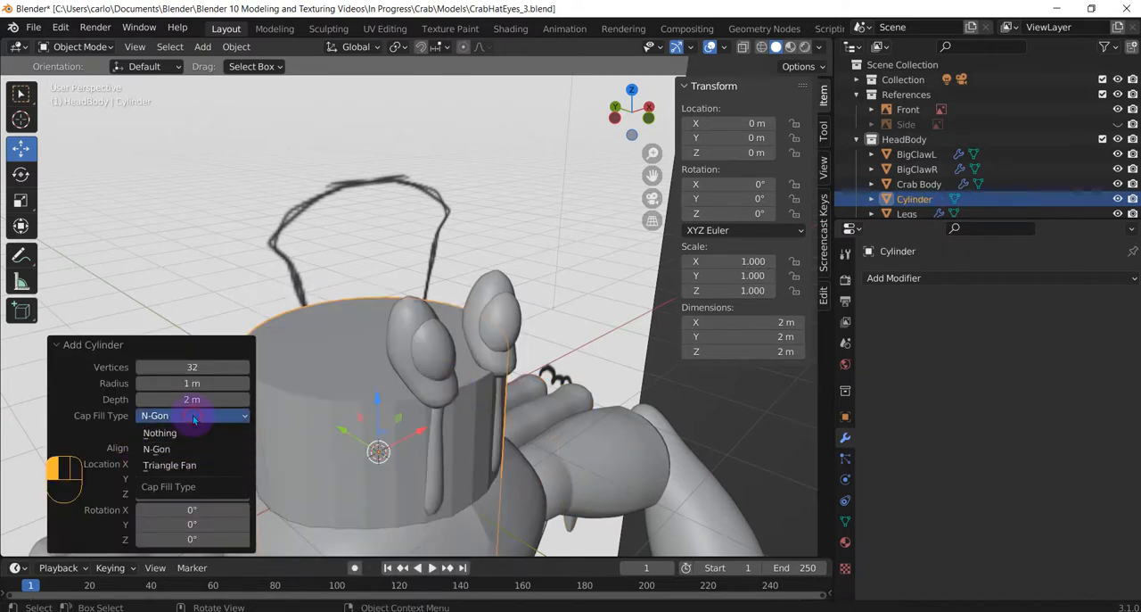
click(190, 465)
Raise the cylinder about 1.39 m along Z above the crab body and scale it down uniformly to about 0.61.
middle_drag(306, 408, 370, 410)
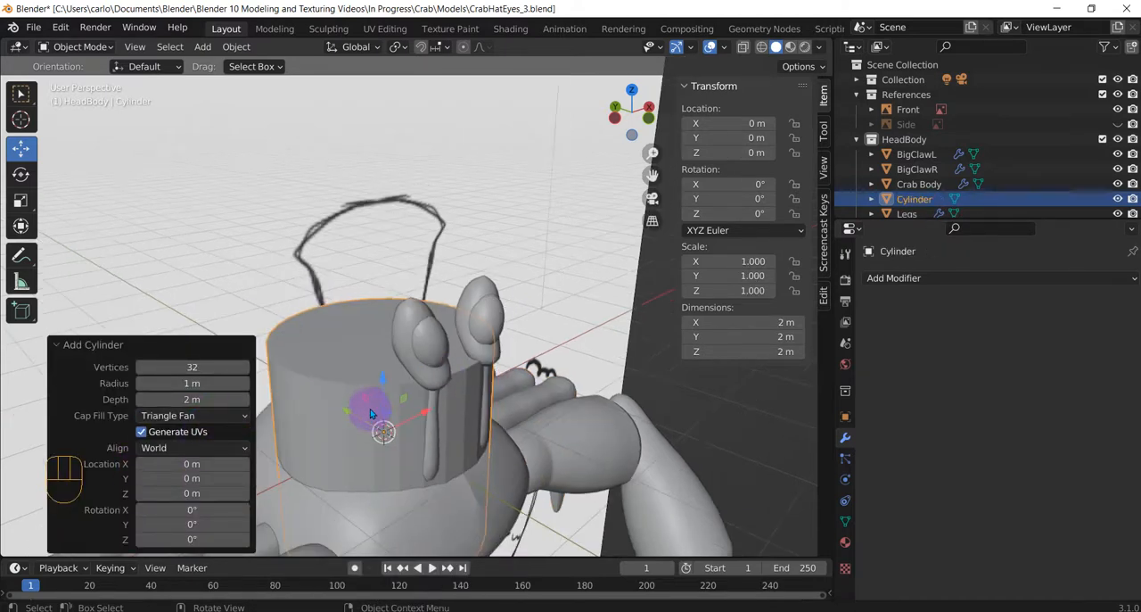
drag(383, 383, 356, 254)
middle_drag(402, 319, 454, 374)
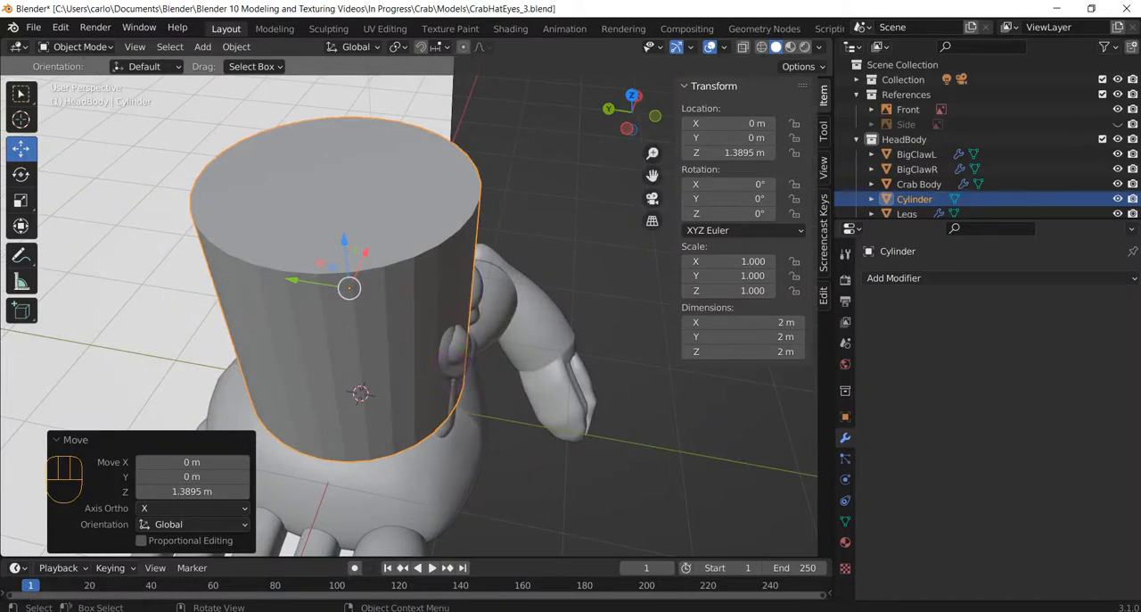
key(s)
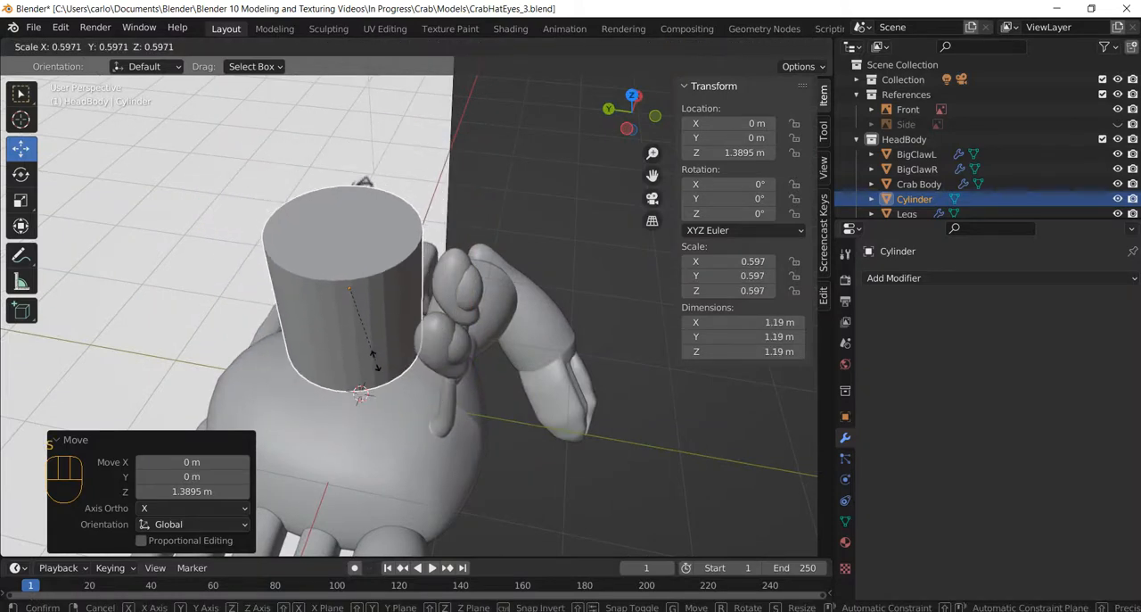
click(378, 365)
Lower the cylinder to about 0.78 m in Z and flatten it into a thin disc, scaling it by about 0.086 along Z.
middle_drag(420, 339, 331, 255)
drag(334, 252, 335, 325)
key(s)
key(z)
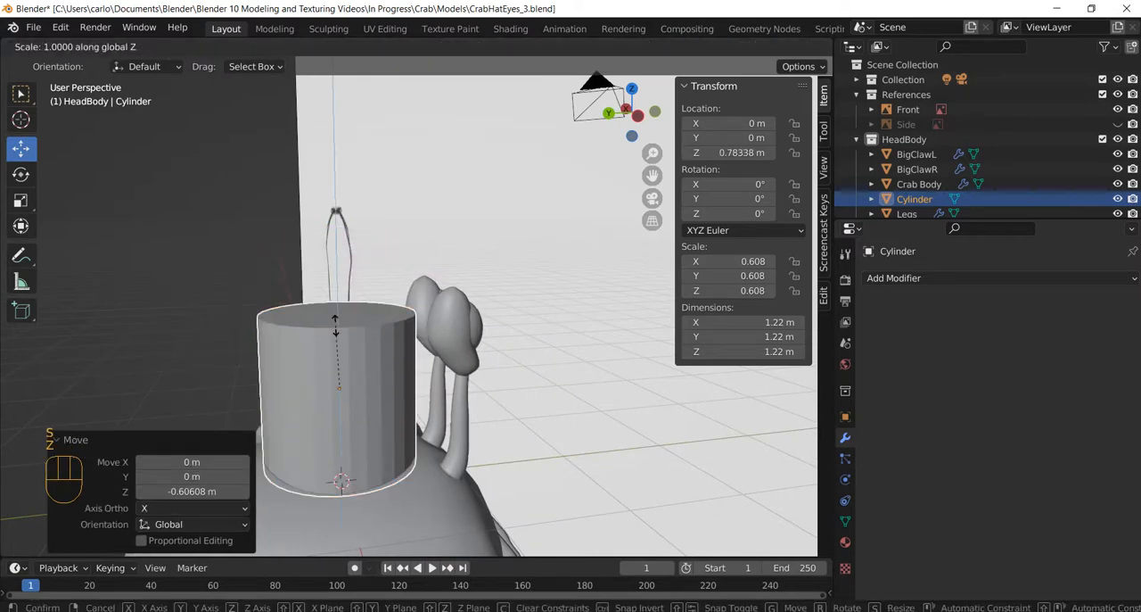
click(342, 381)
middle_drag(377, 387, 336, 344)
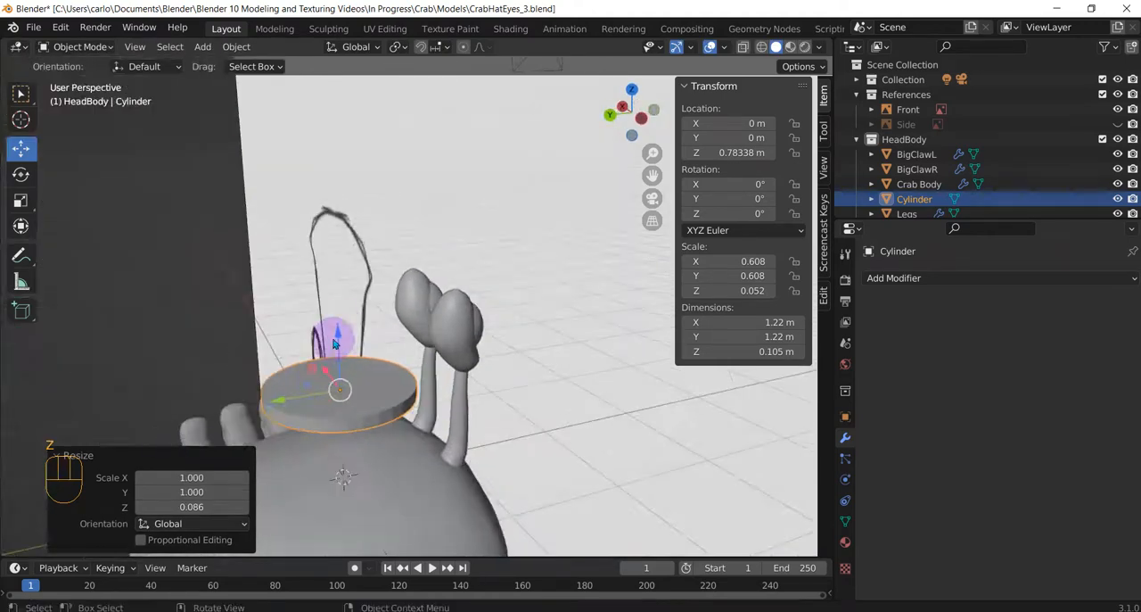
Lower the flattened cylinder about 0.49 m along Z, to about 0.29 m, so it rests on the crab's head.
drag(336, 344, 348, 385)
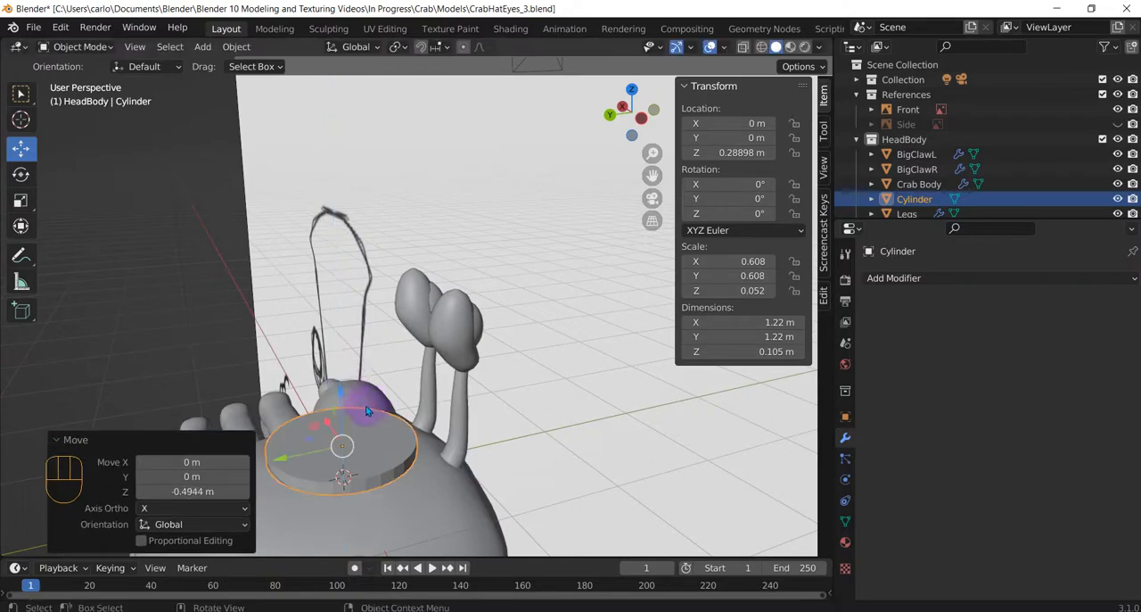
middle_drag(365, 410, 820, 408)
scroll(401, 403, up, 3)
middle_drag(428, 413, 509, 446)
Delete the centre vertex of the cylinder's upper triangle-fan cap in Edit Mode.
key(Tab)
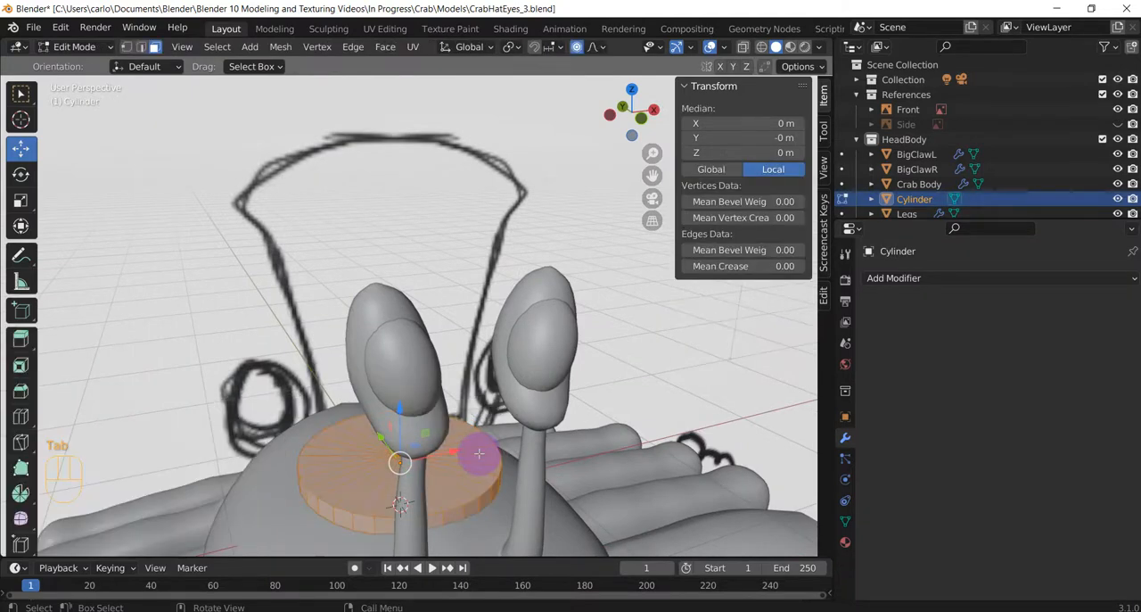
key(KP_1)
scroll(478, 454, down, 3)
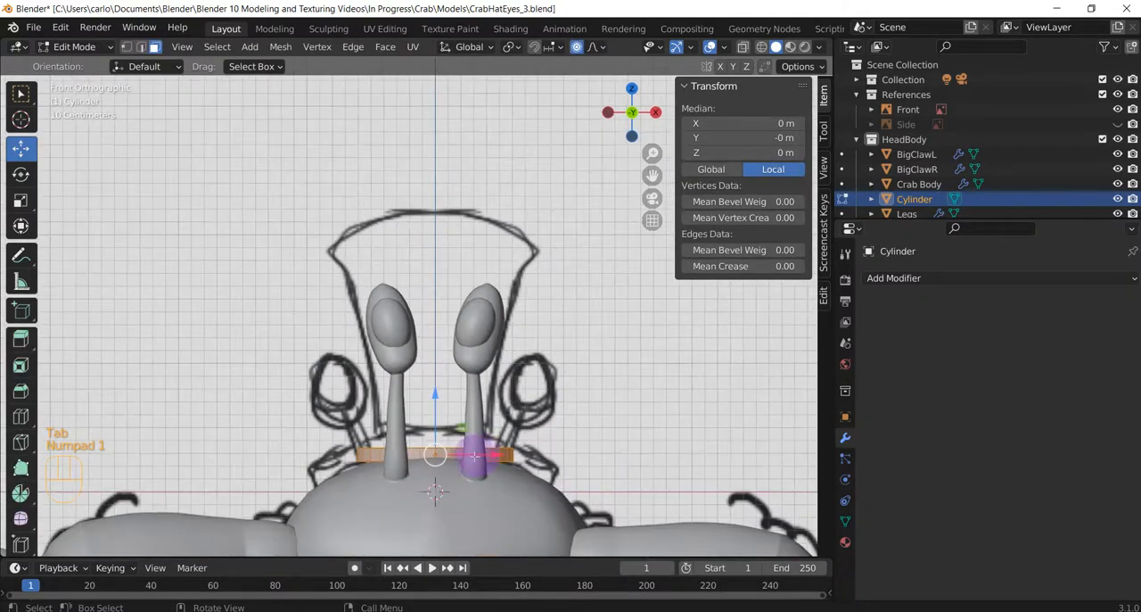
middle_drag(523, 378, 449, 399)
click(448, 400)
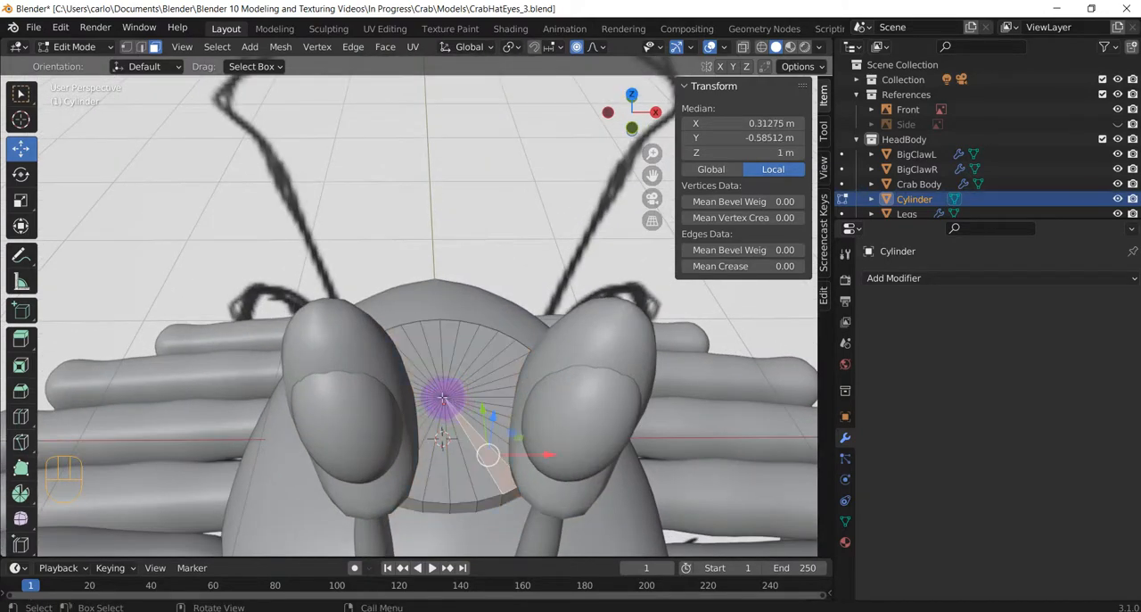
click(443, 398)
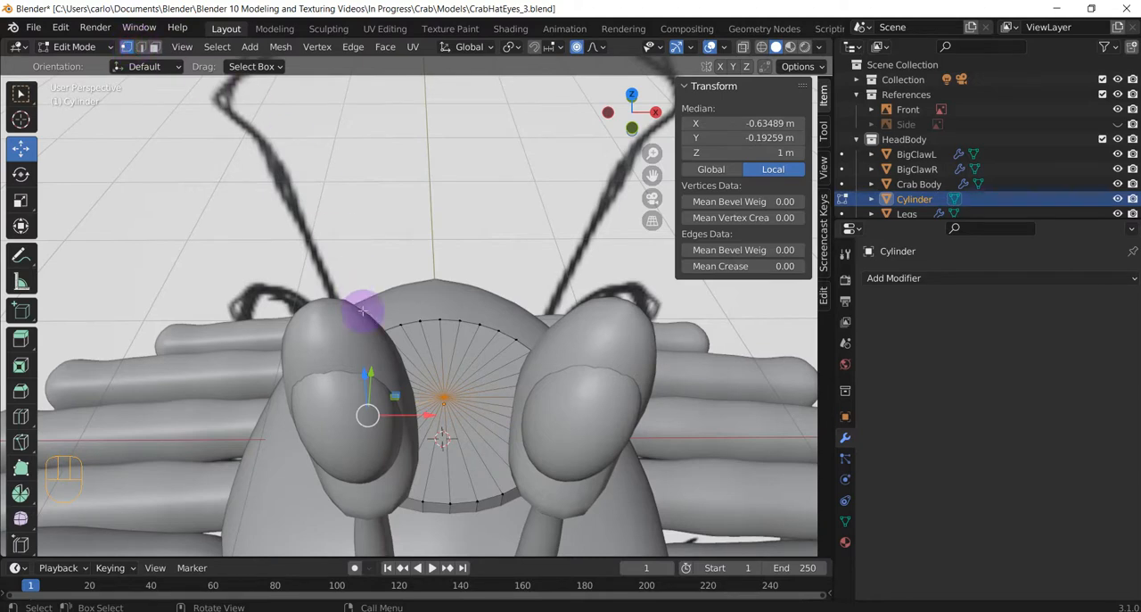
click(446, 395)
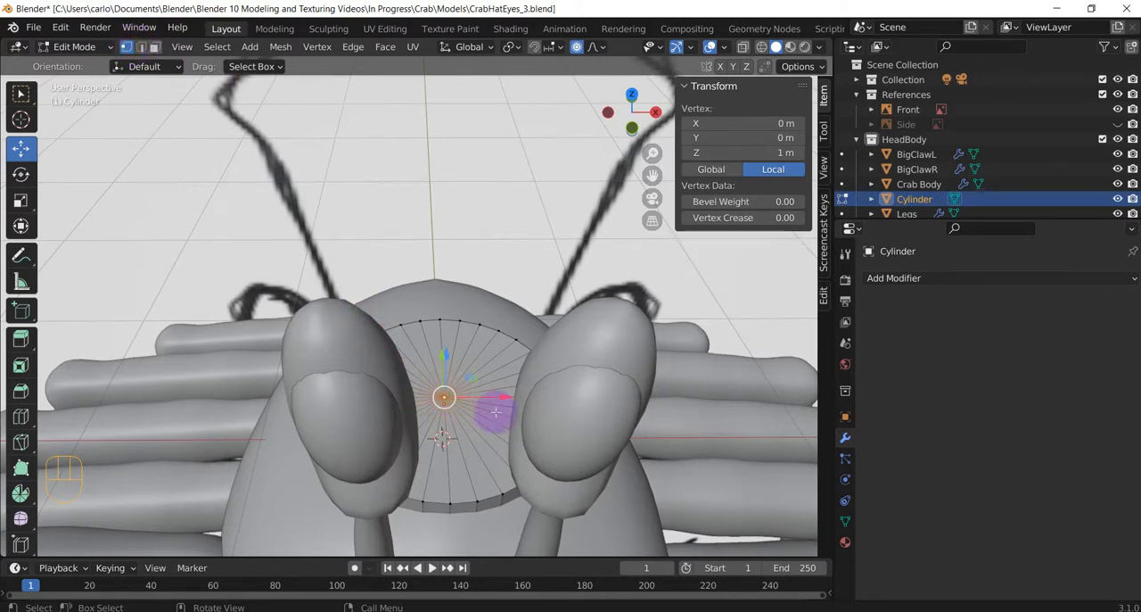
middle_drag(491, 411, 479, 449)
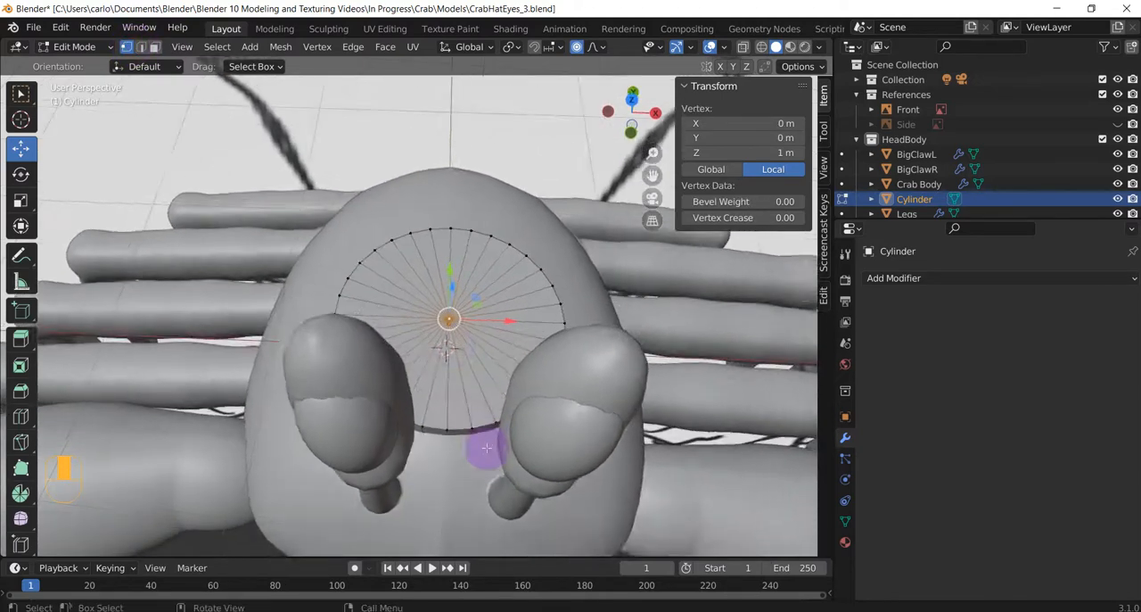
scroll(456, 337, up, 3)
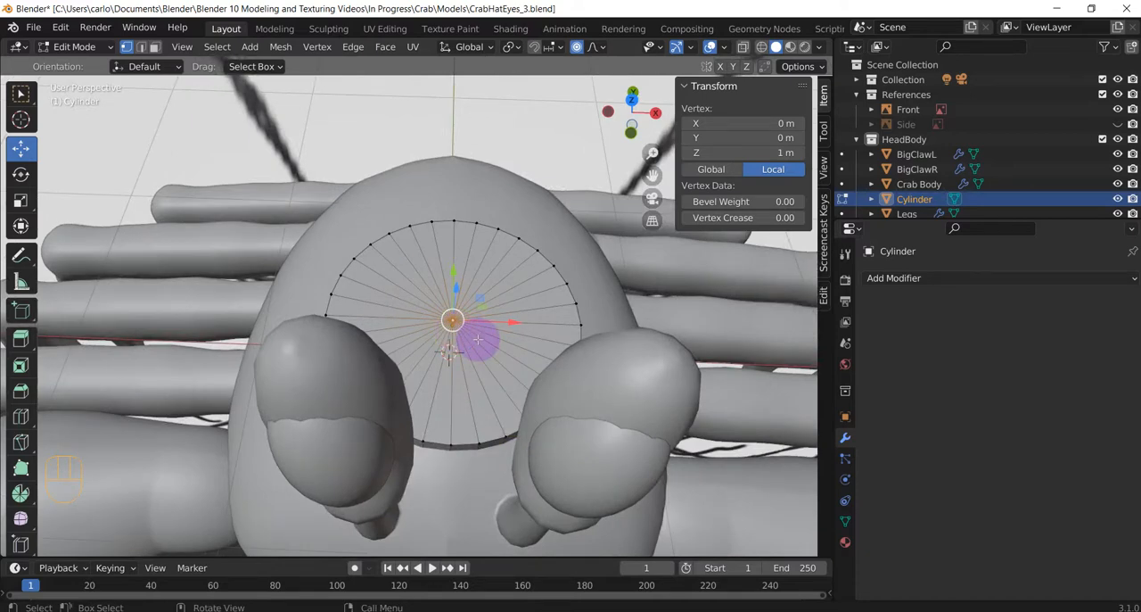
key(x)
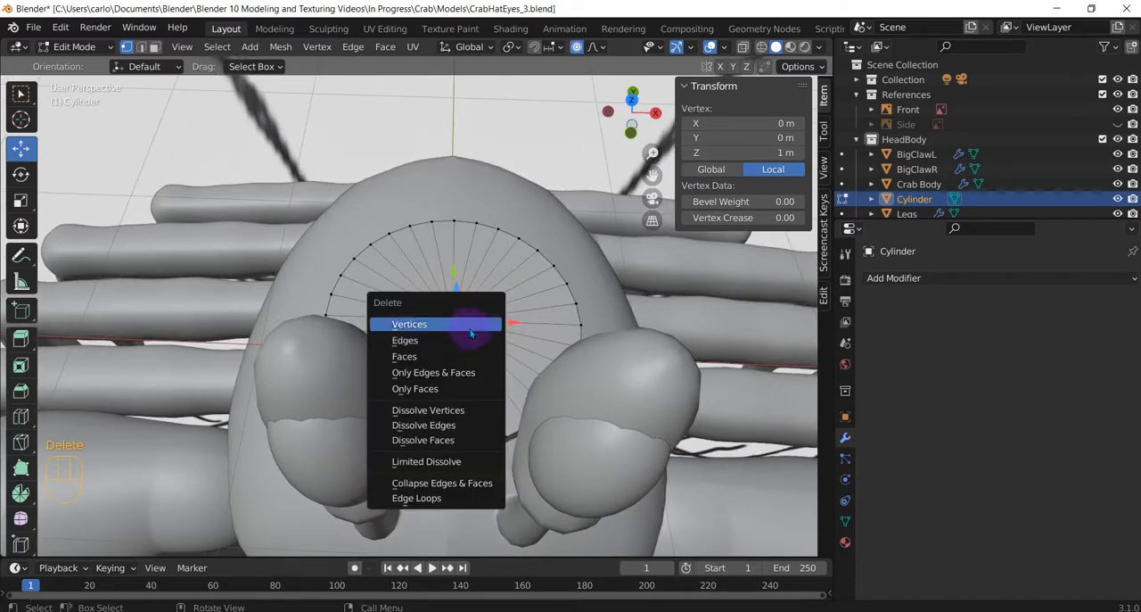
click(473, 323)
Hide BigClawL, BigClawR, Crab Body, Legs, Roundcube.001 and Roundcube.002 to work on the cylinder against the front sketch.
middle_drag(466, 331, 463, 266)
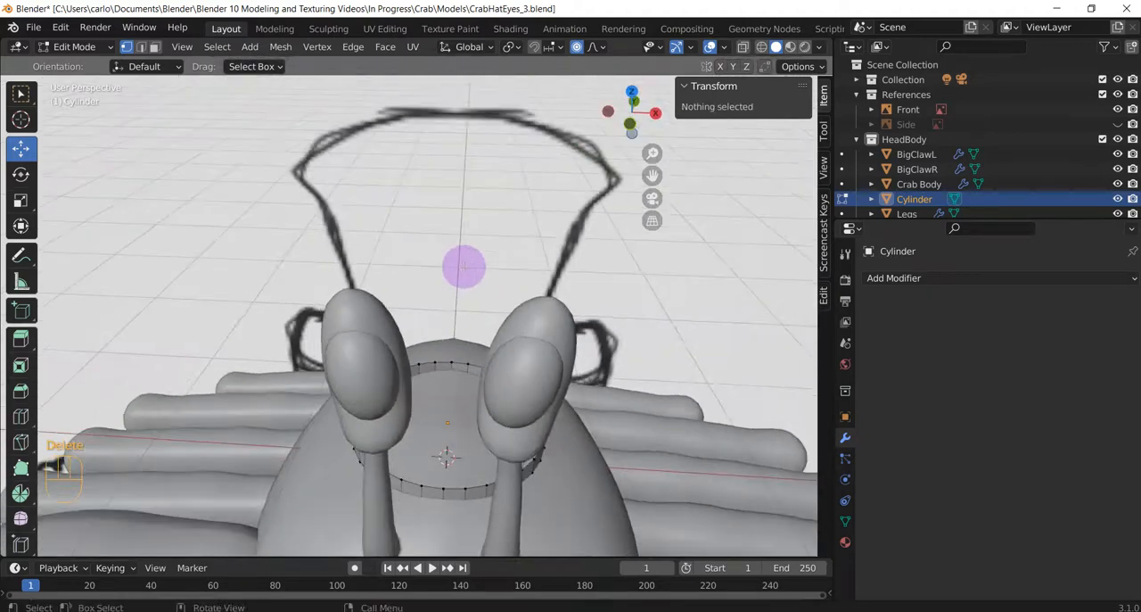
key(KP_1)
scroll(463, 266, down, 2)
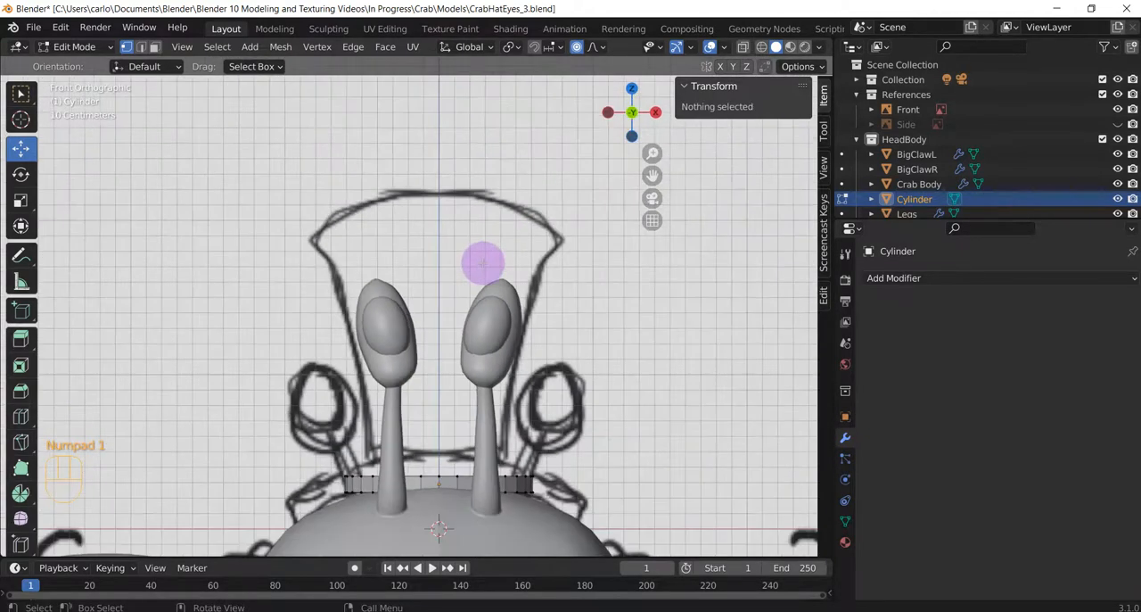
click(1118, 184)
click(1118, 168)
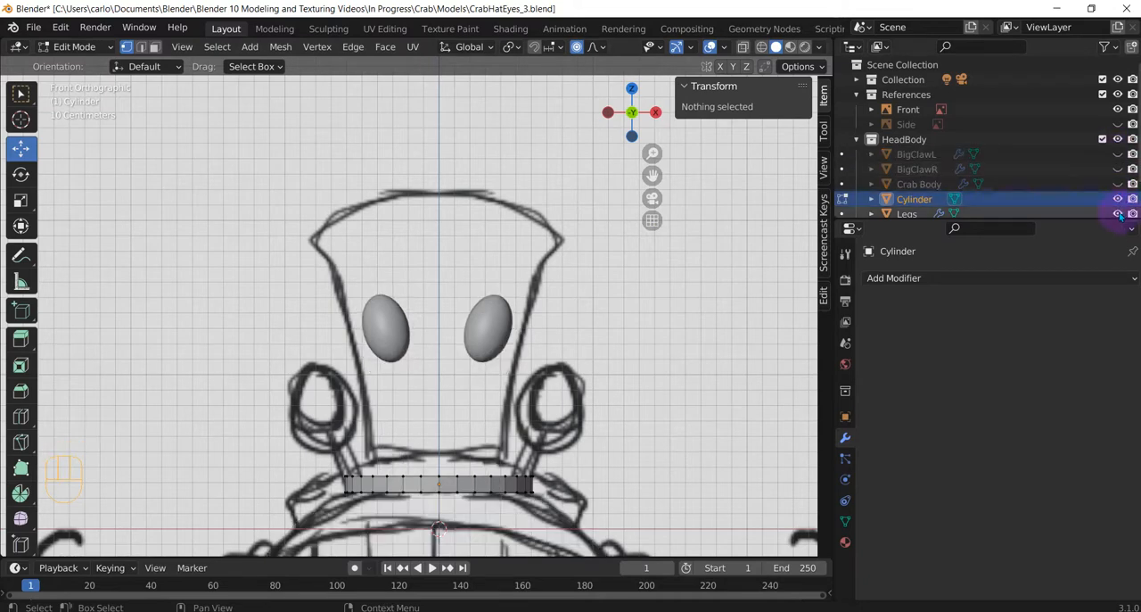
scroll(1052, 183, down, 2)
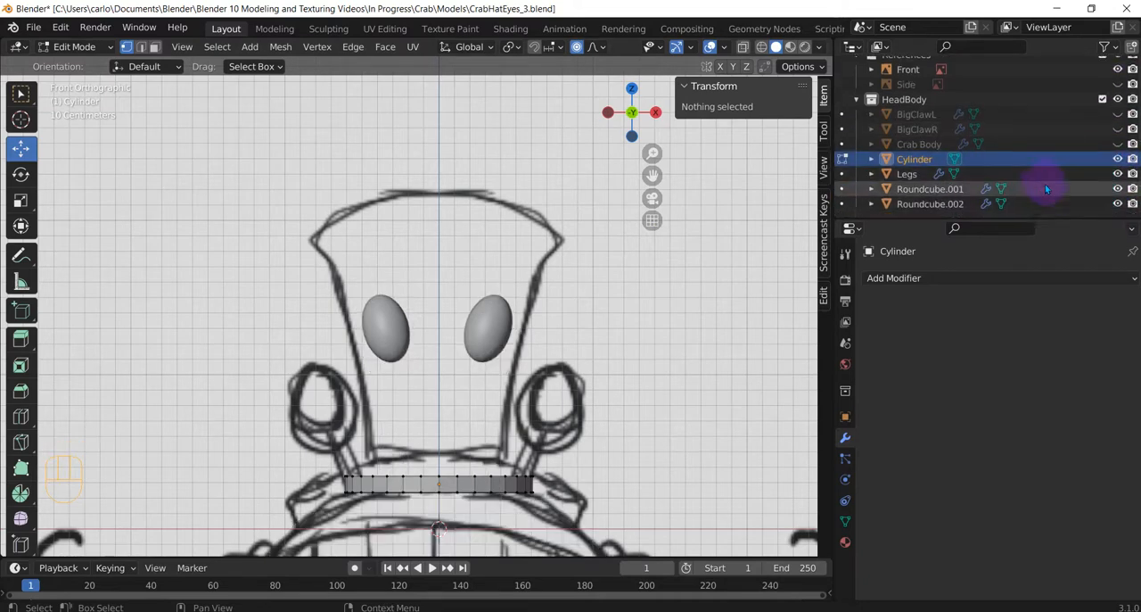
click(1118, 188)
click(1118, 204)
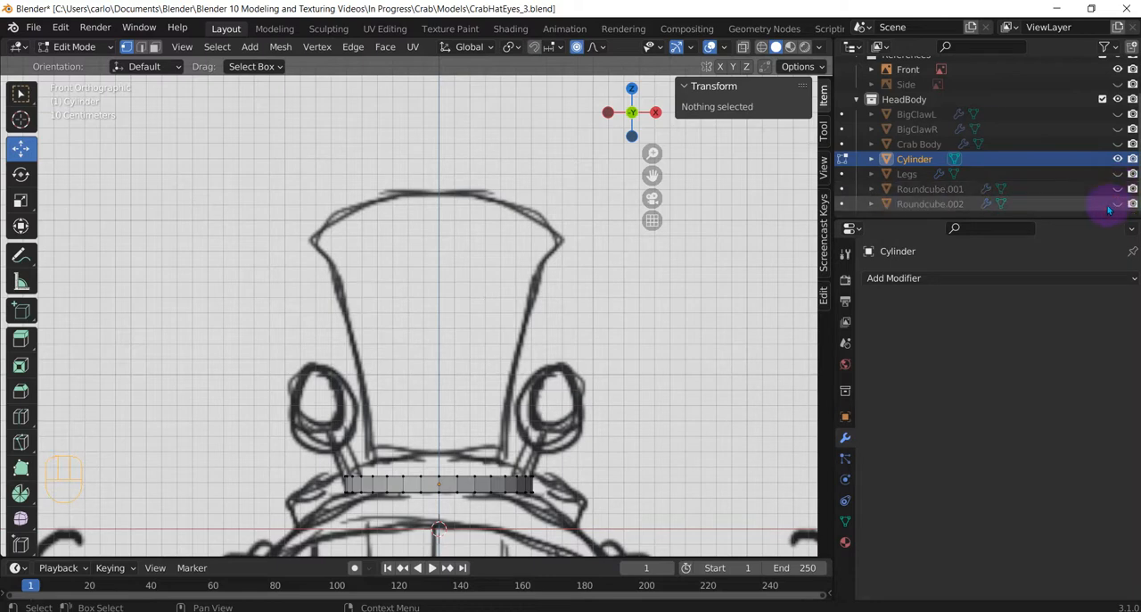
scroll(393, 423, down, 1)
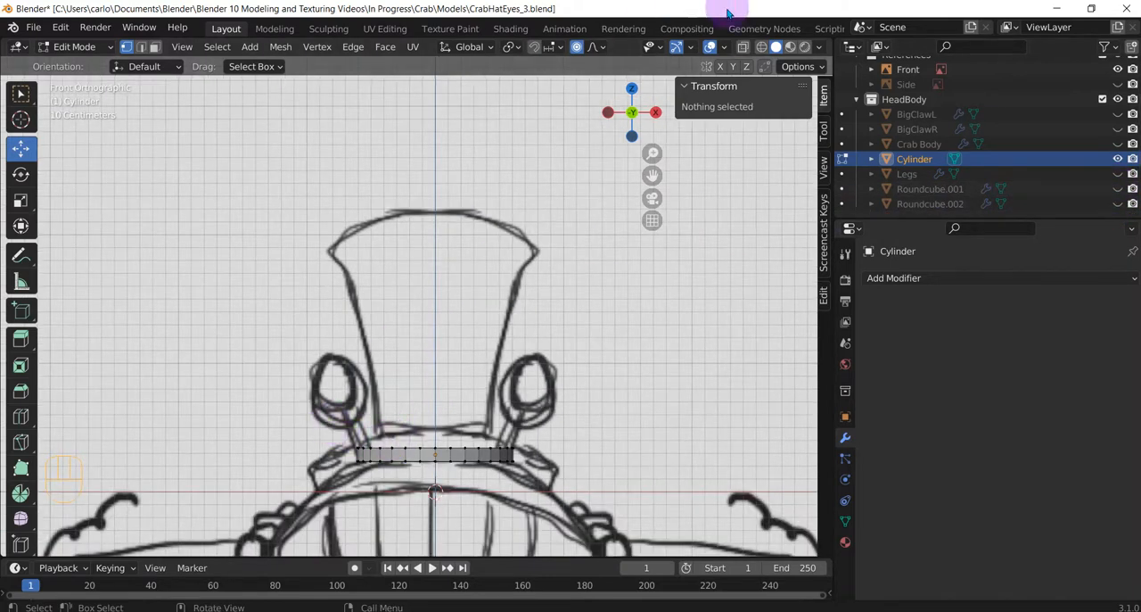
Enable X-ray, select the cylinder's whole upper rim and extrude it inward, scaled to about 0.73, as the hat brim.
click(744, 46)
drag(299, 414, 563, 454)
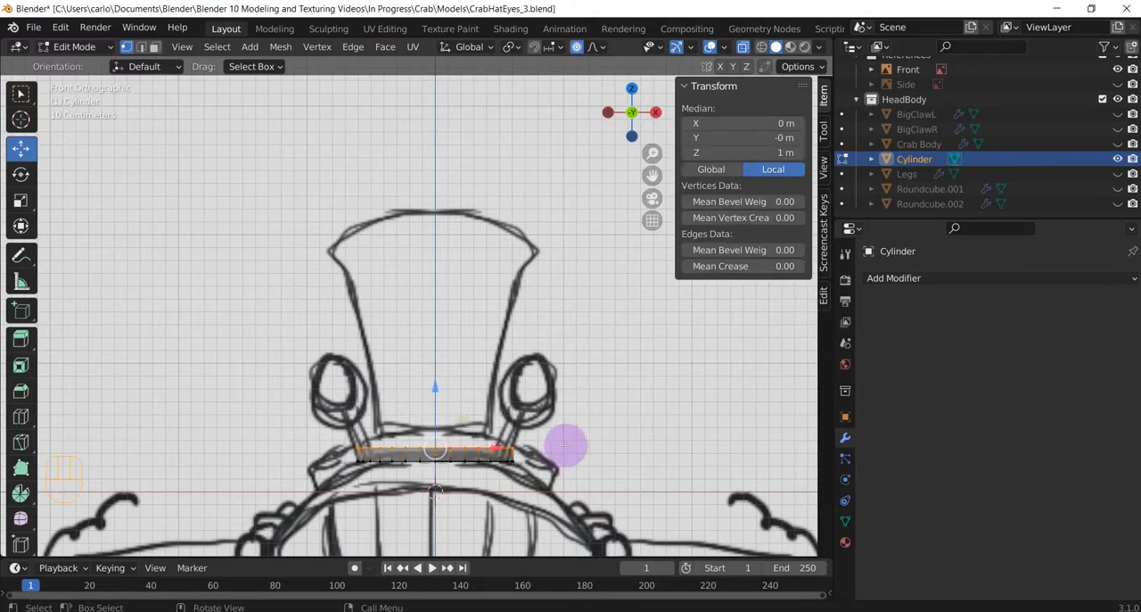
middle_drag(565, 446, 489, 423)
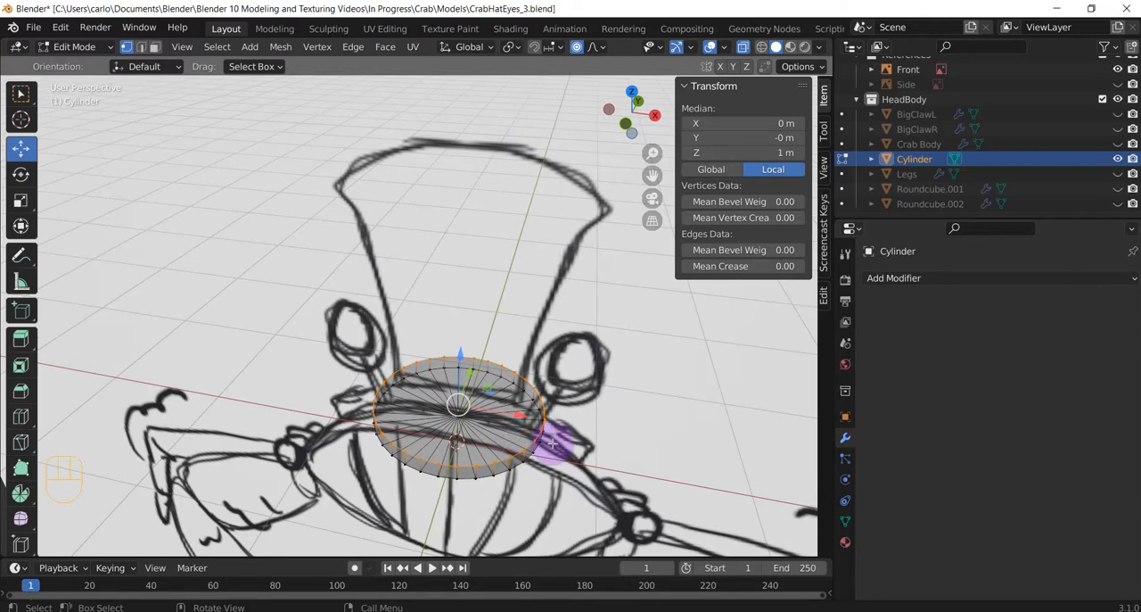
key(s)
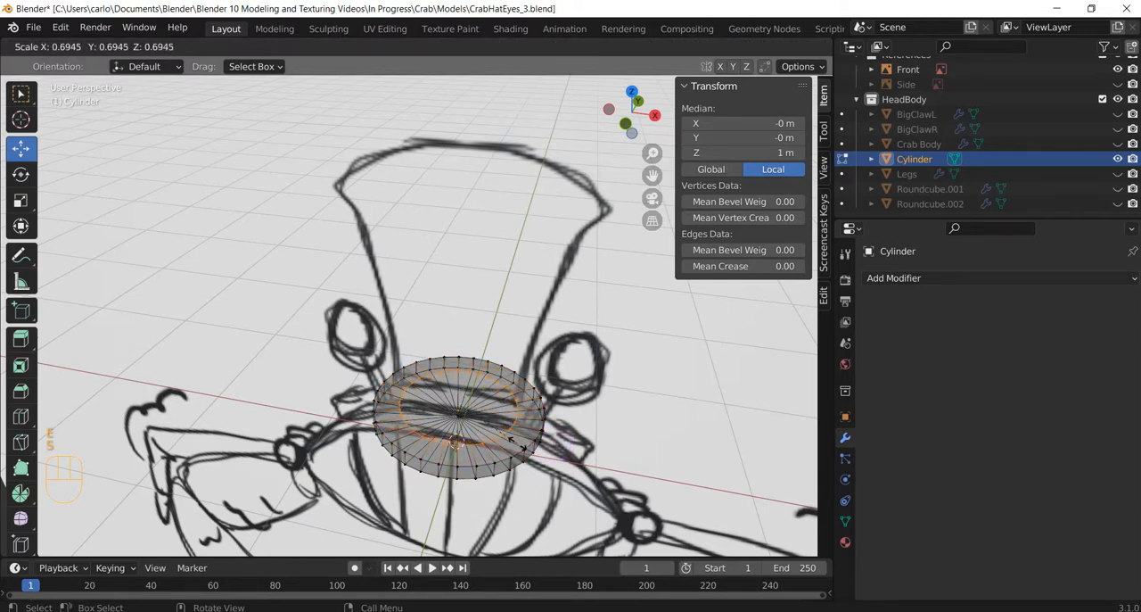
click(519, 449)
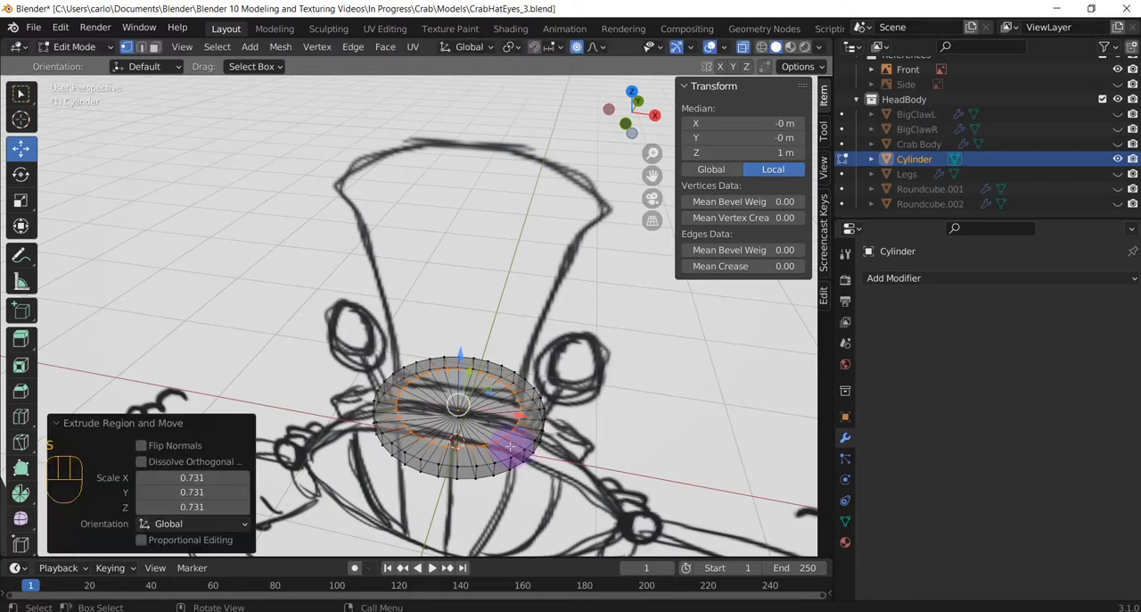
Extrude the inner brim ring straight up about 0.14 m to the base of the sketched crown in front view.
key(KP_1)
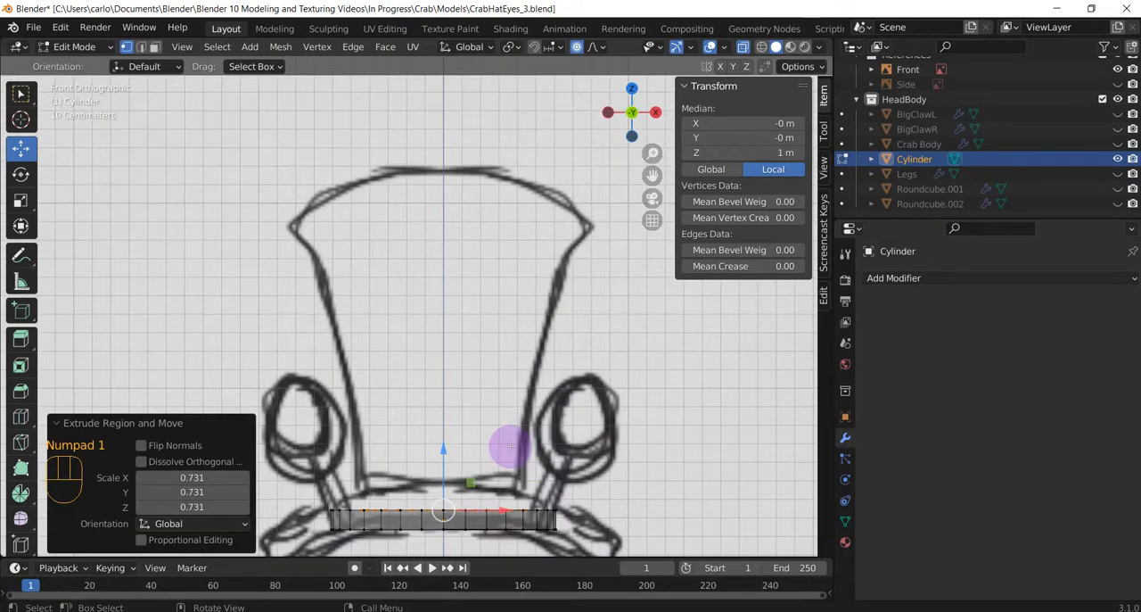
key(e)
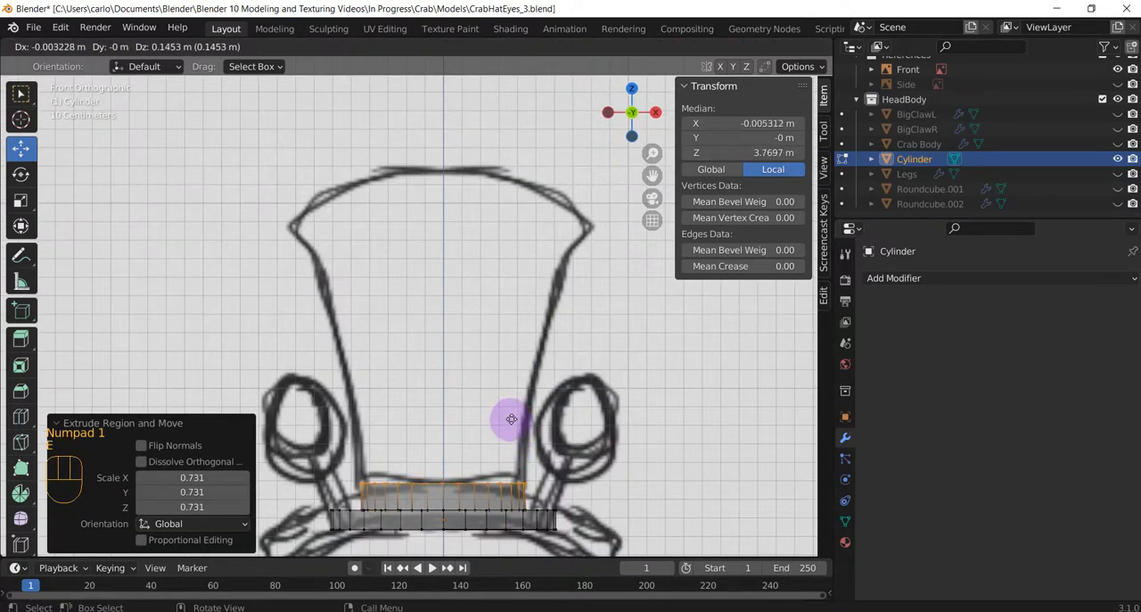
click(510, 419)
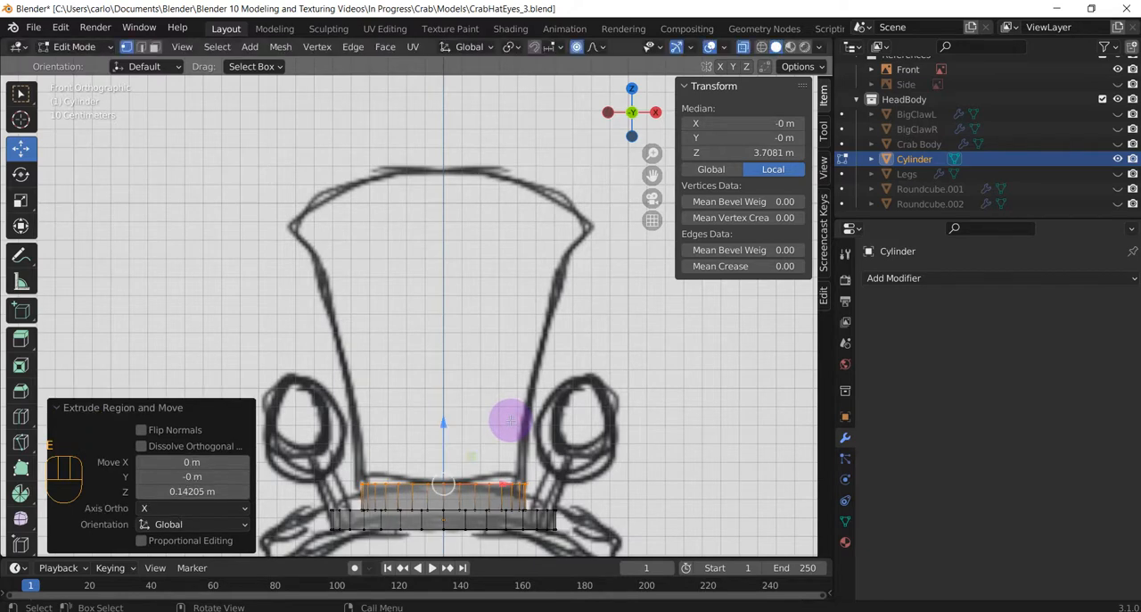
Extrude the crown's top ring about 0.23 m along Z and scale it by about 1.09 to match the sketch.
key(e)
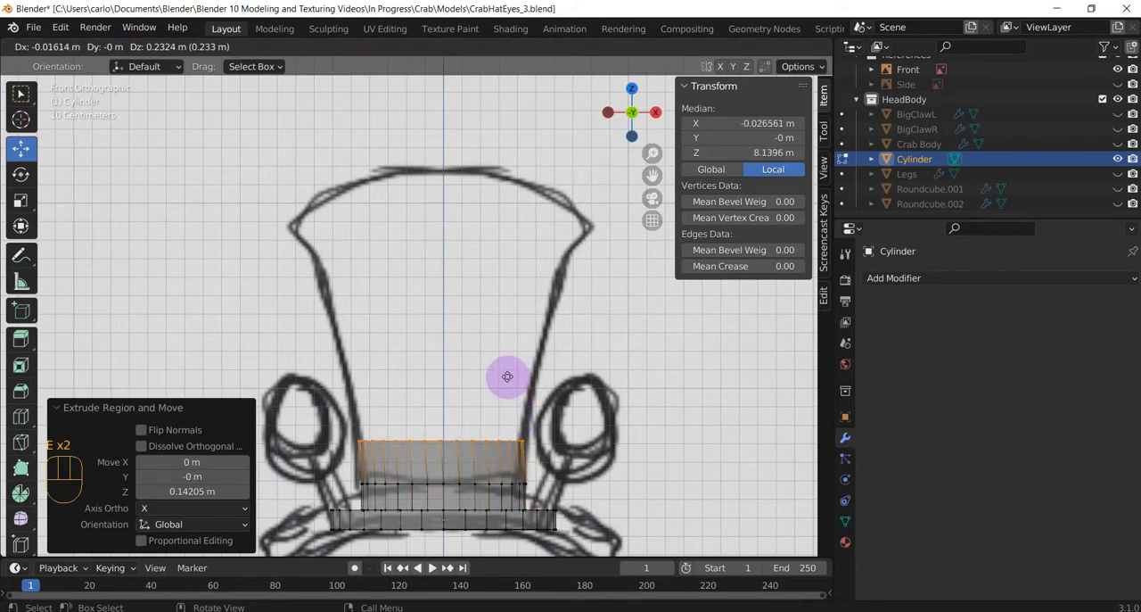
key(z)
click(507, 376)
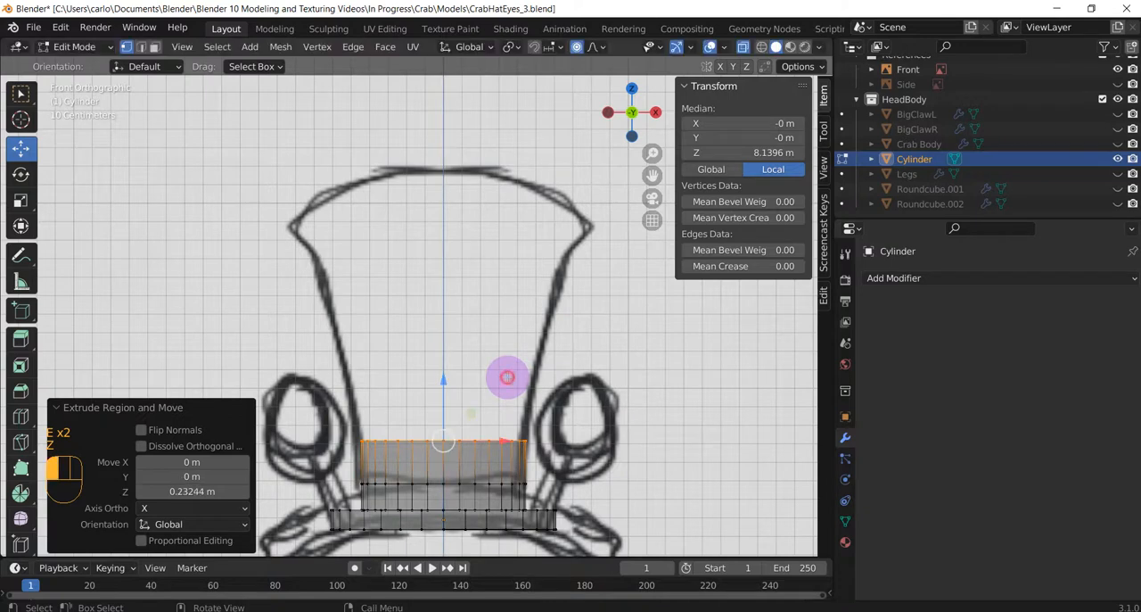
key(s)
click(517, 378)
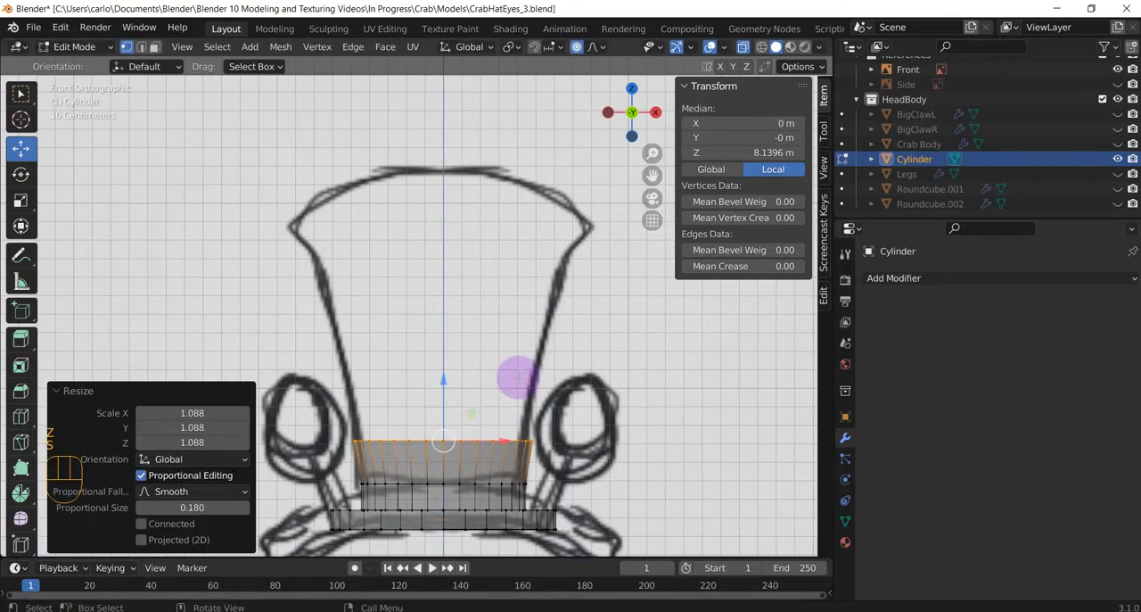
Extrude another crown section about 0.26 m along Z and widen its ring by about 1.06 to the sketch outline.
key(e)
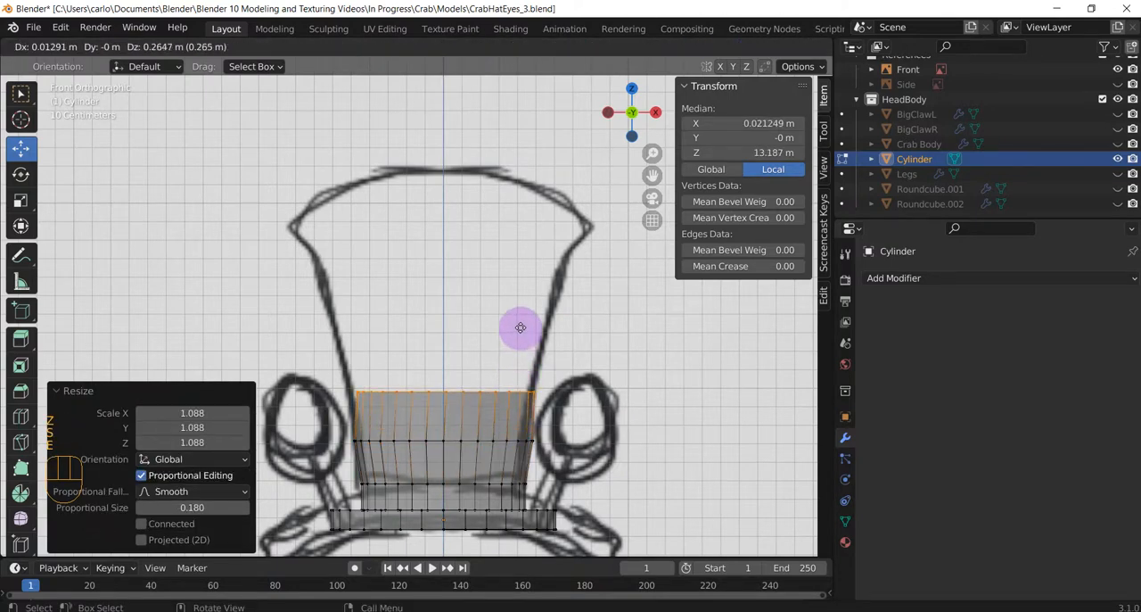
key(z)
click(519, 328)
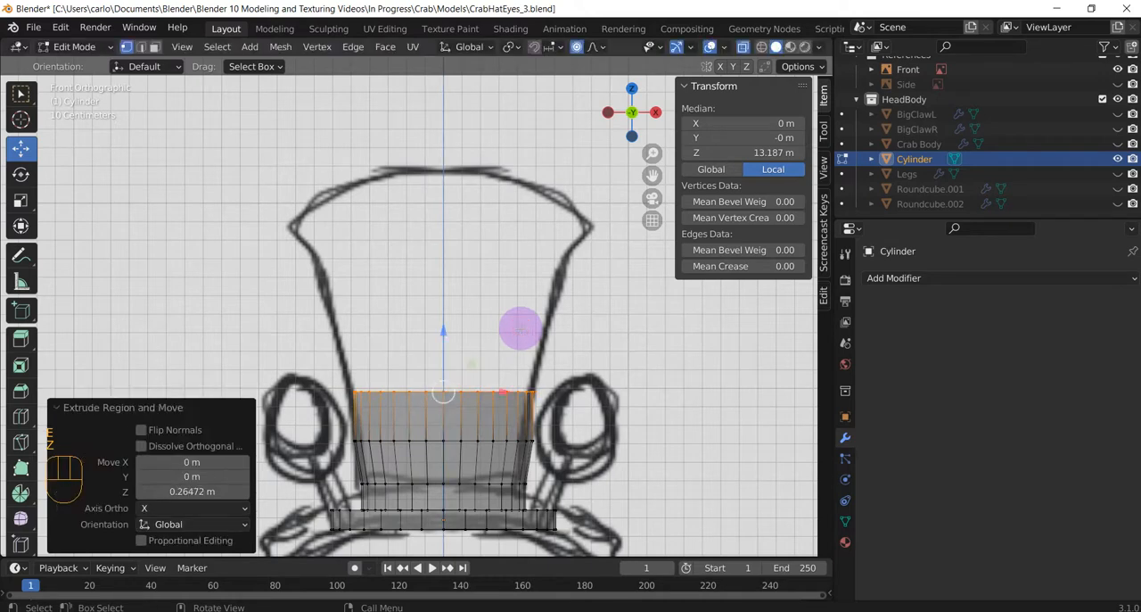
key(s)
drag(529, 329, 527, 259)
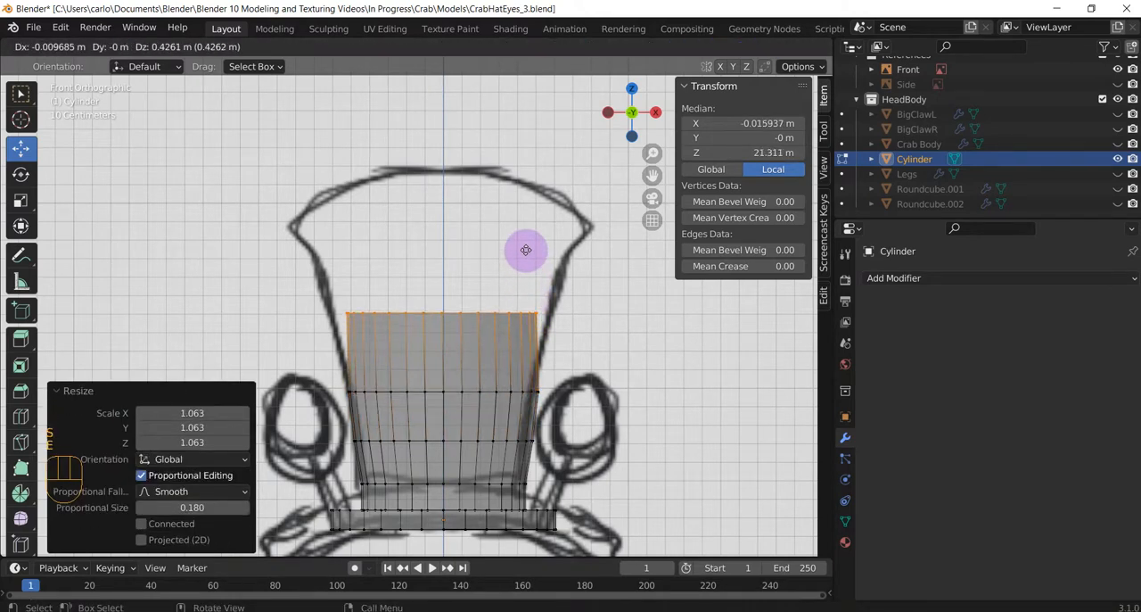
Extend the crown with a section about 0.47 m tall along Z and scale its top ring by about 1.17.
key(z)
click(525, 243)
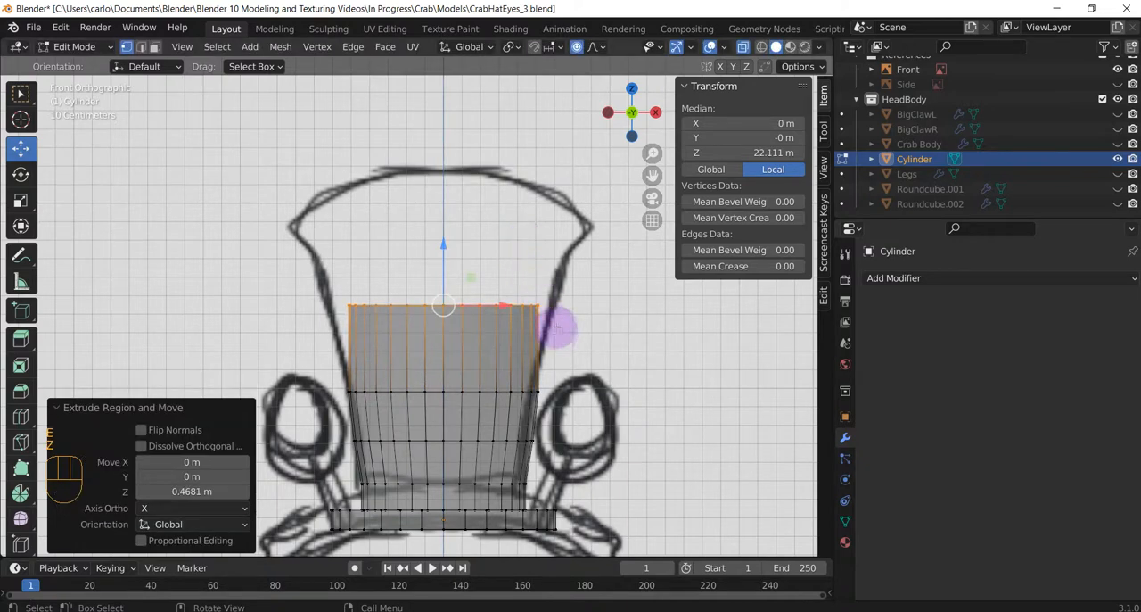
key(s)
click(568, 340)
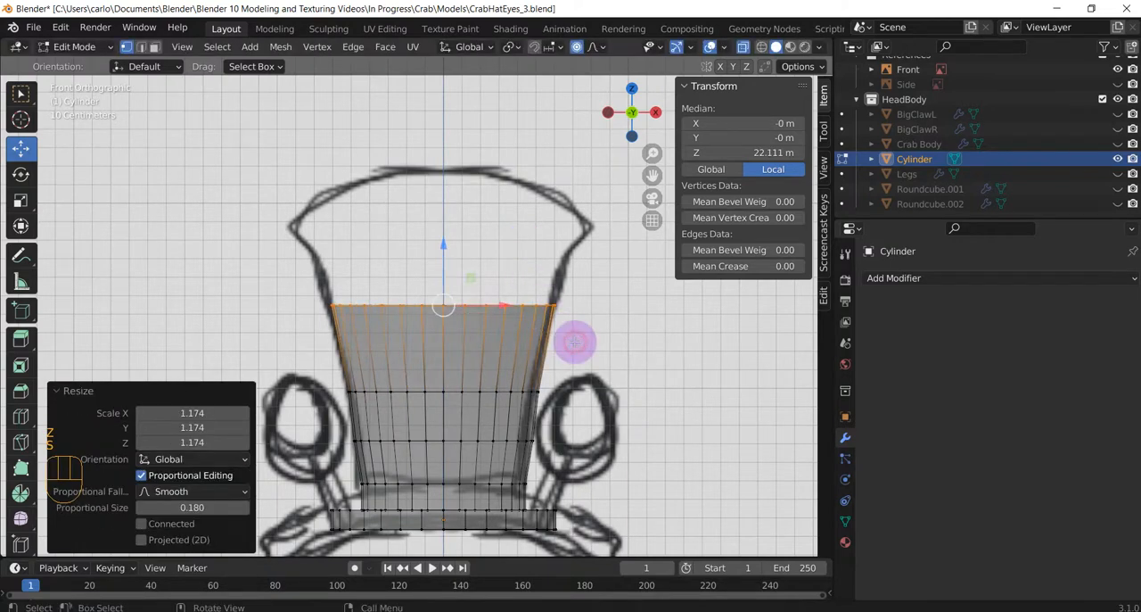
Extrude the crown up about 0.48 m to its sketched widest corners and flare the ring by about 1.36.
drag(576, 338, 567, 239)
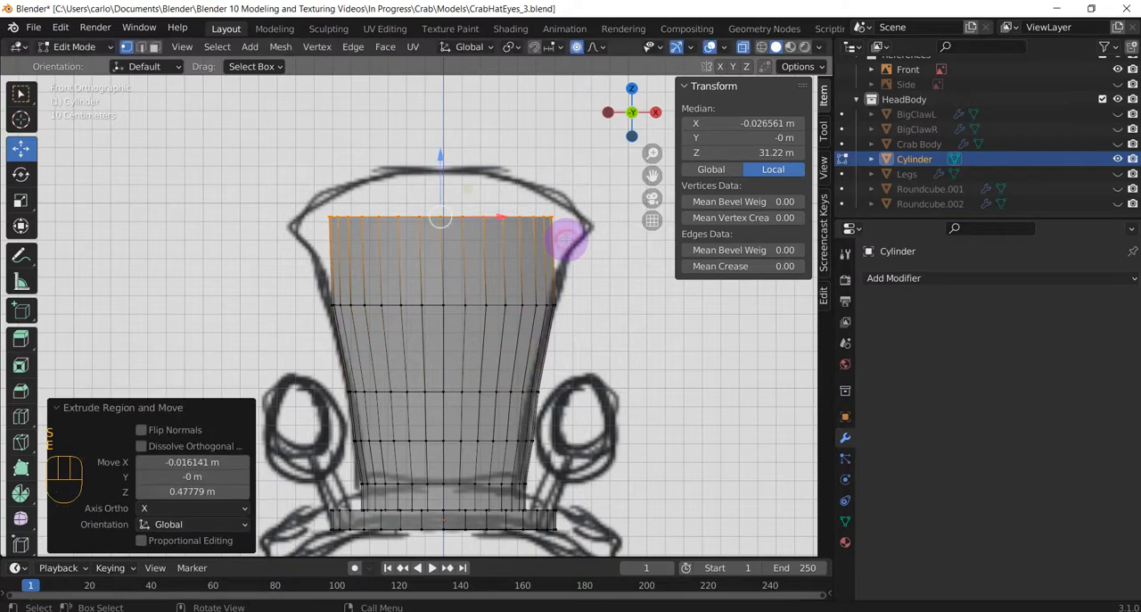
key(s)
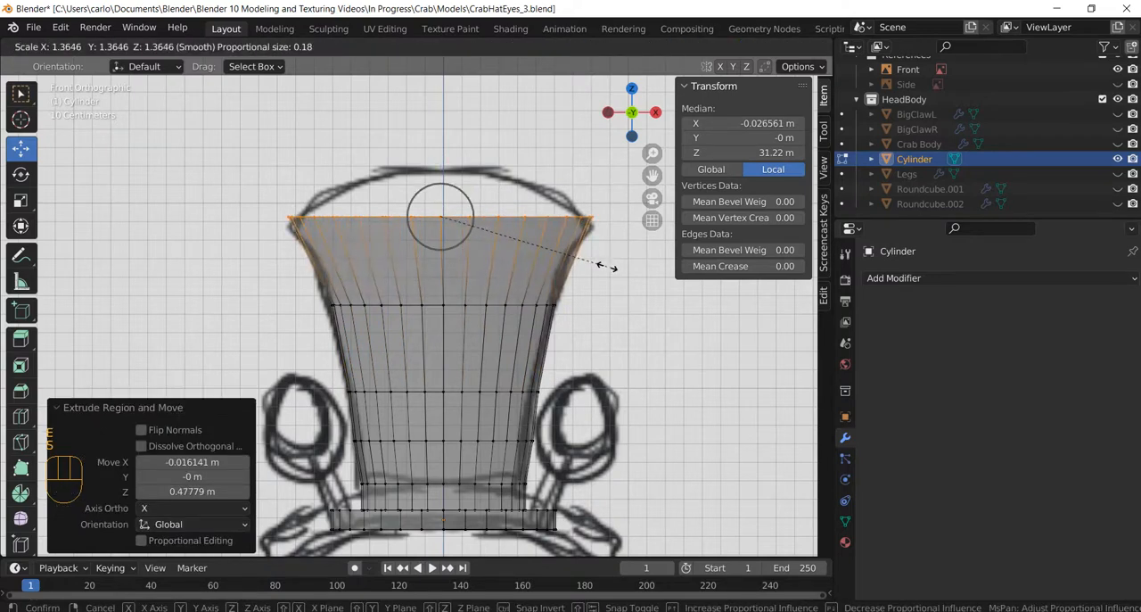
click(605, 264)
Extrude the widest ring up about 0.12 m and scale it to about 0.77 with a proportional size of 0.11.
drag(535, 234, 531, 208)
key(s)
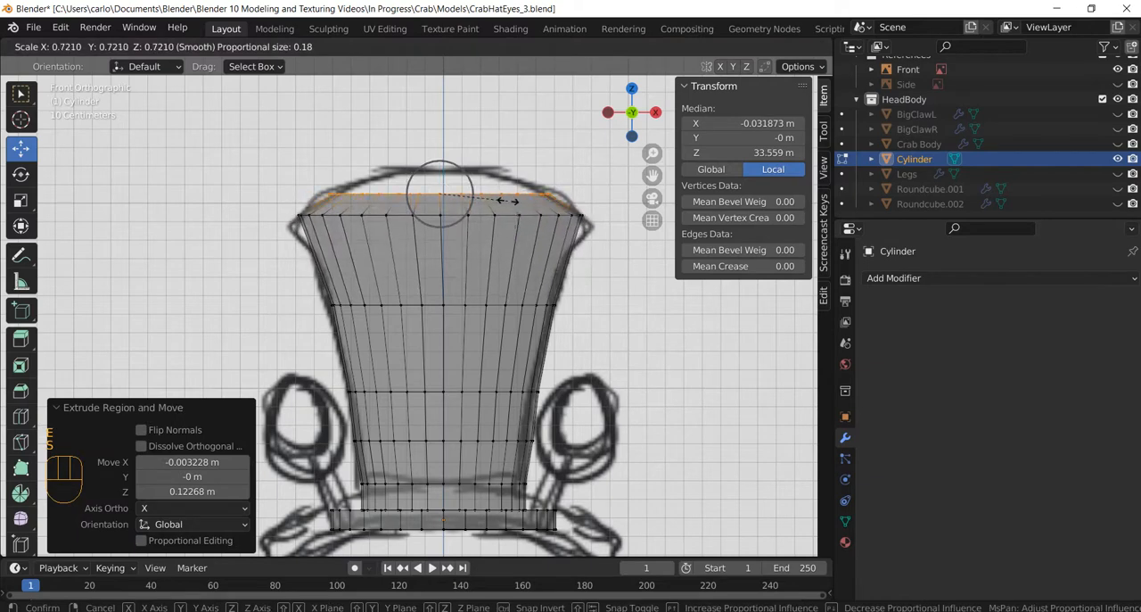
scroll(513, 200, up, 3)
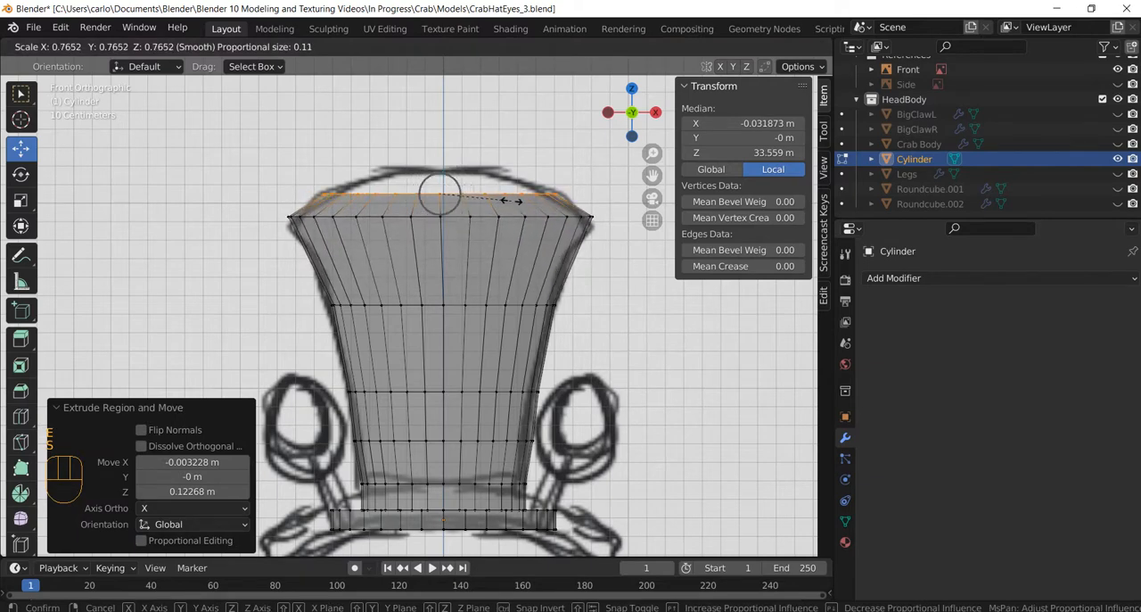
click(512, 201)
Extrude the crown's top ring up about 0.11 m and scale it to about 0.65 along the sketch outline.
key(e)
click(509, 181)
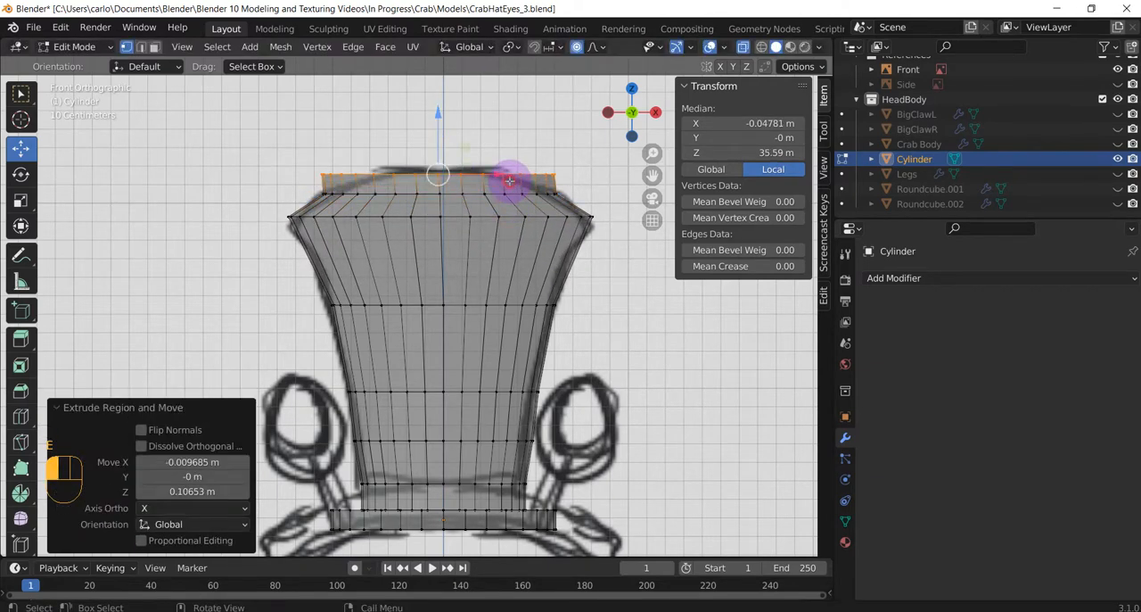
key(s)
click(487, 173)
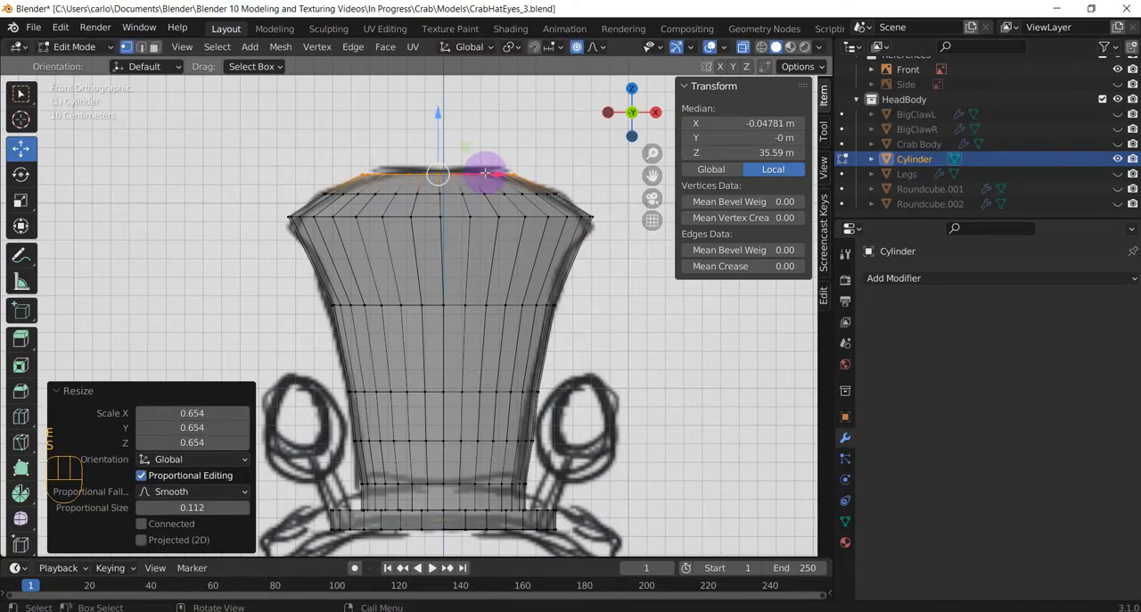
Extrude the top ring up about 0.13 m, scale it to about 0.55, and lower it about 0.045 m along Z.
key(e)
click(486, 149)
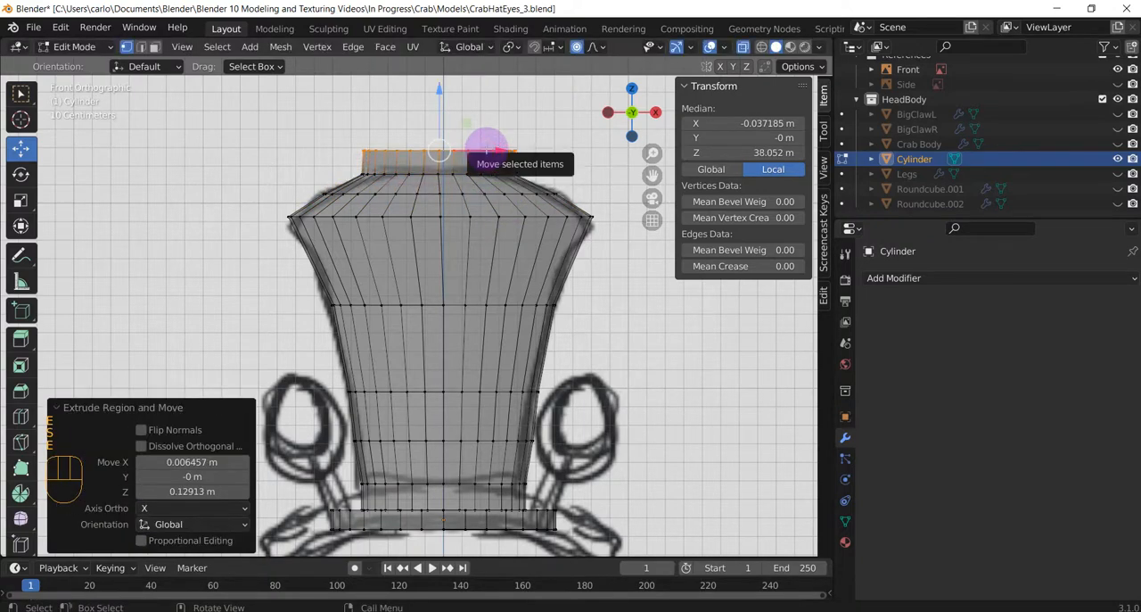
key(s)
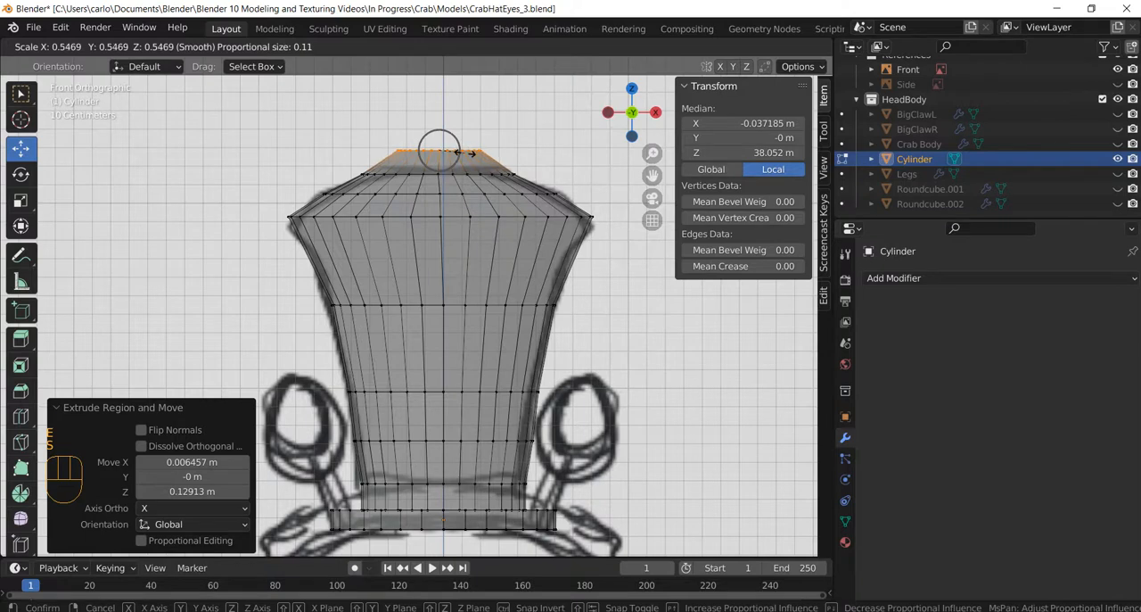
click(465, 153)
key(g)
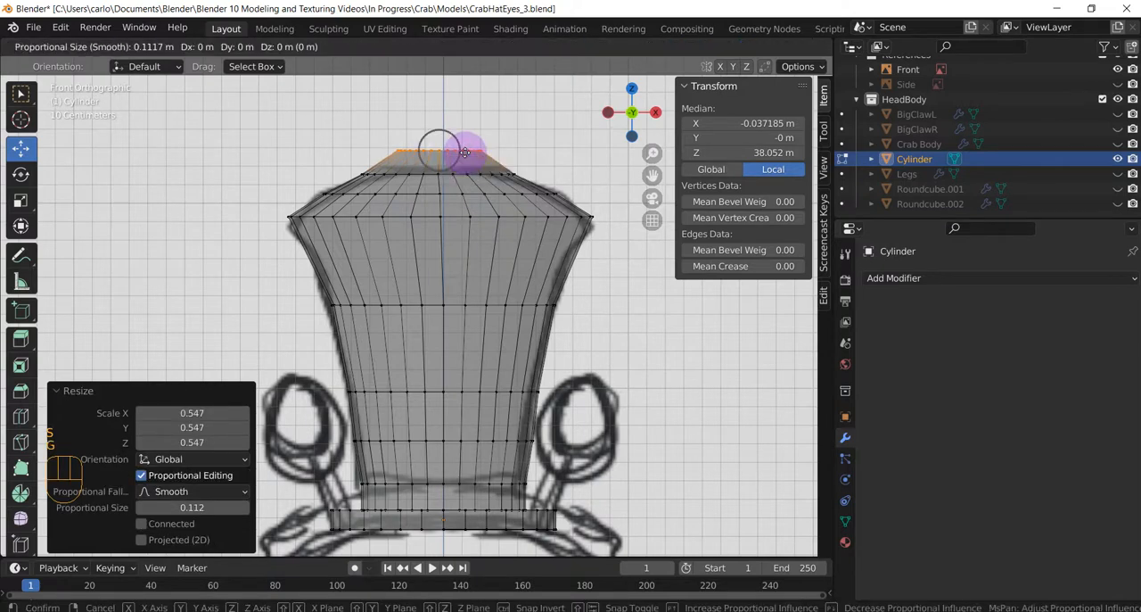
key(z)
click(464, 160)
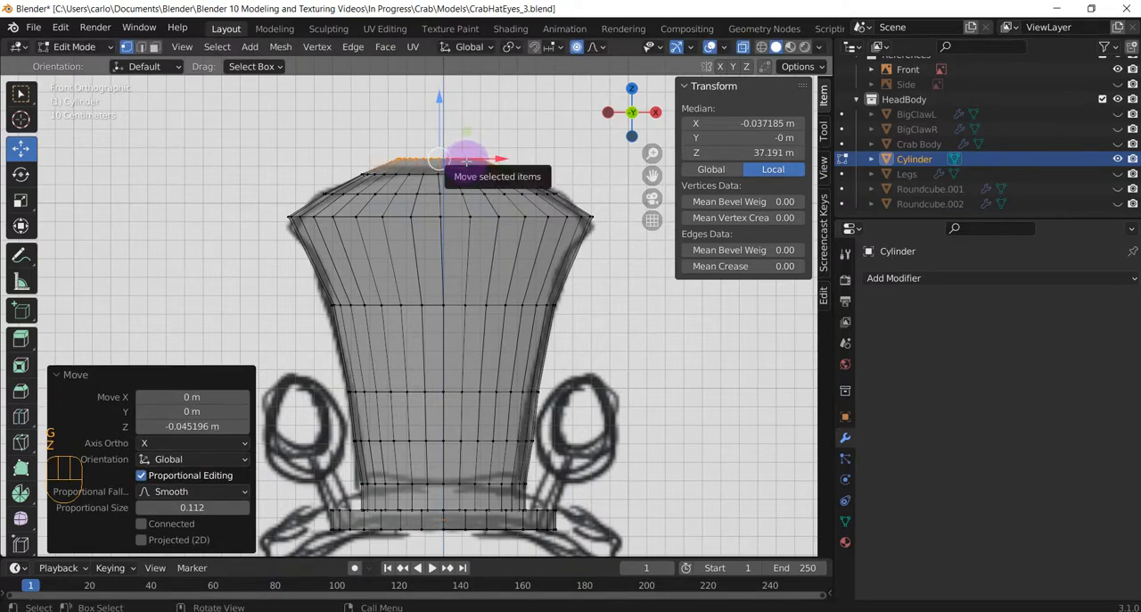
Close the crown by extruding the ring up about 0.058 m, merging it at center, and lowering the vertex about 0.055 m.
key(e)
click(469, 153)
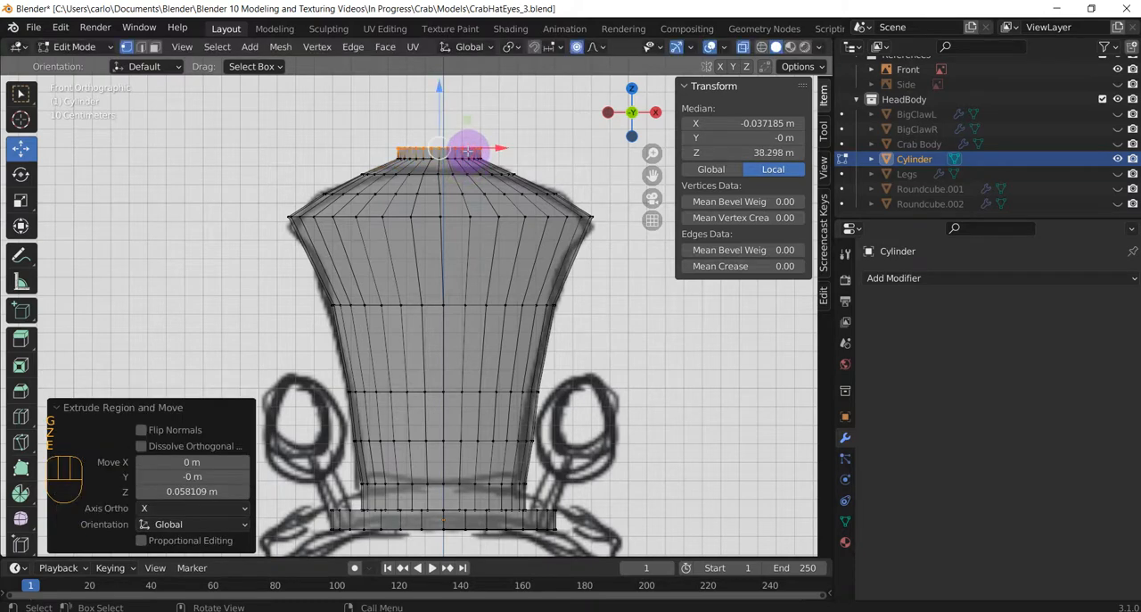
key(m)
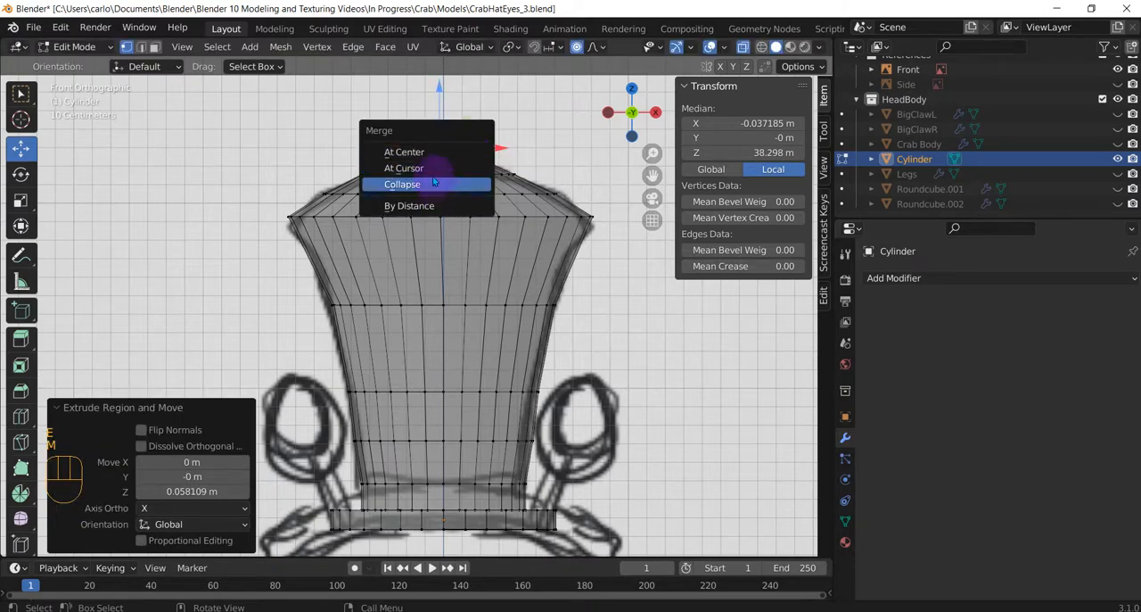
click(437, 150)
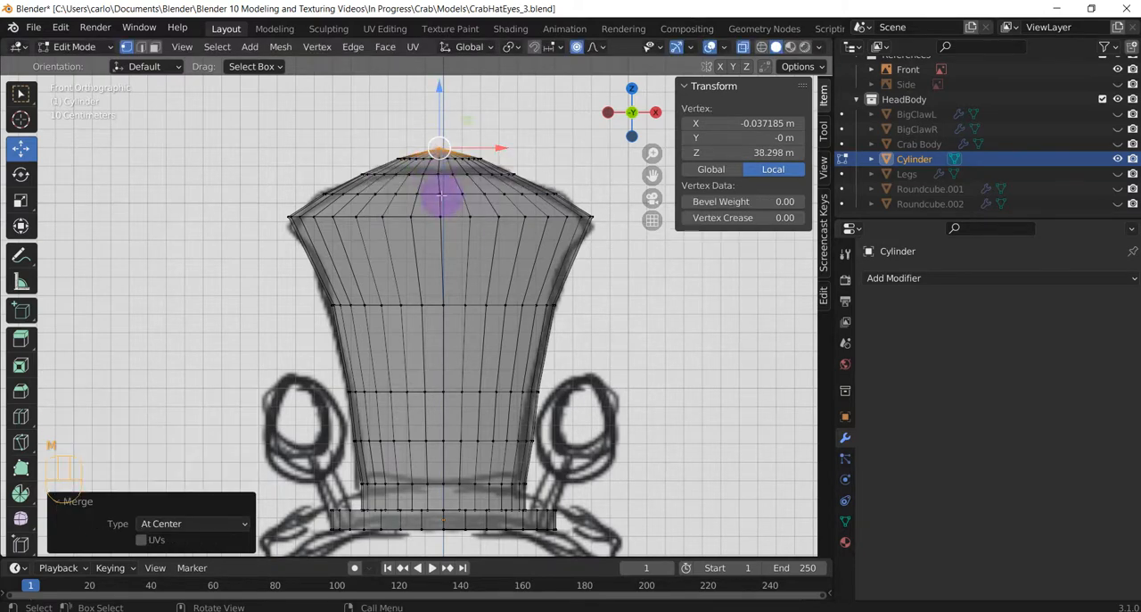
drag(437, 94, 439, 100)
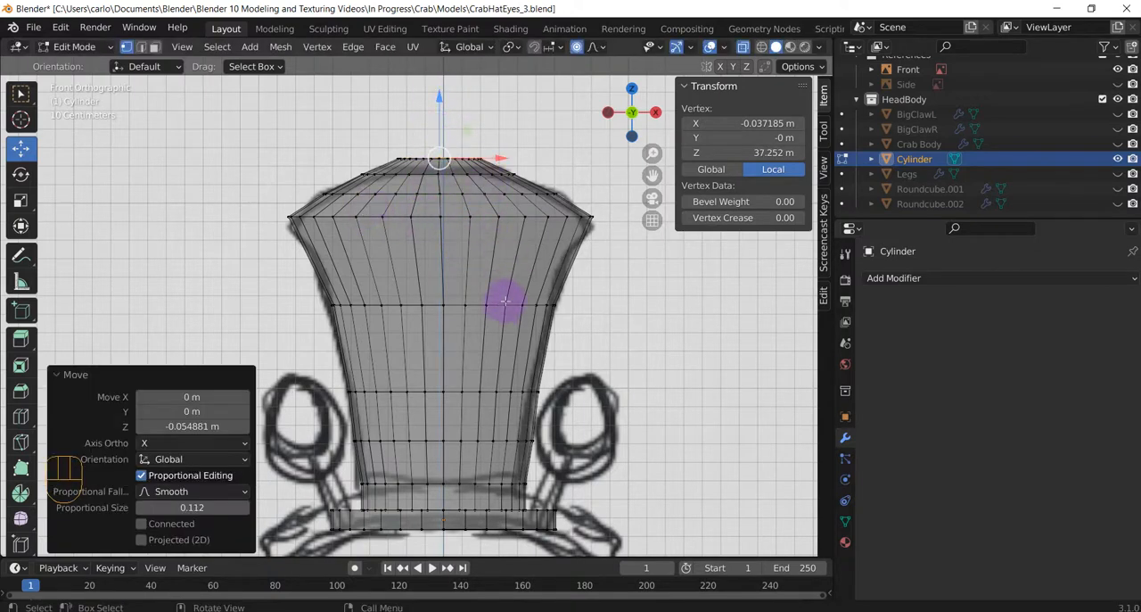
Add one centered loop cut to the crown's middle section and one to the flared section above it.
key(ctrl+r)
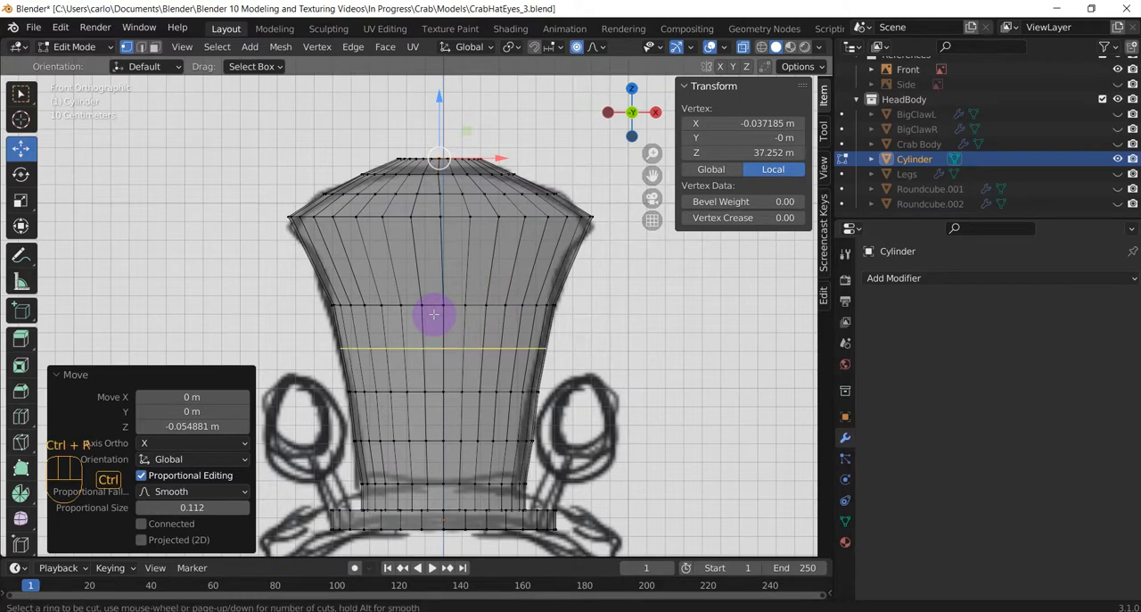
click(435, 314)
key(Escape)
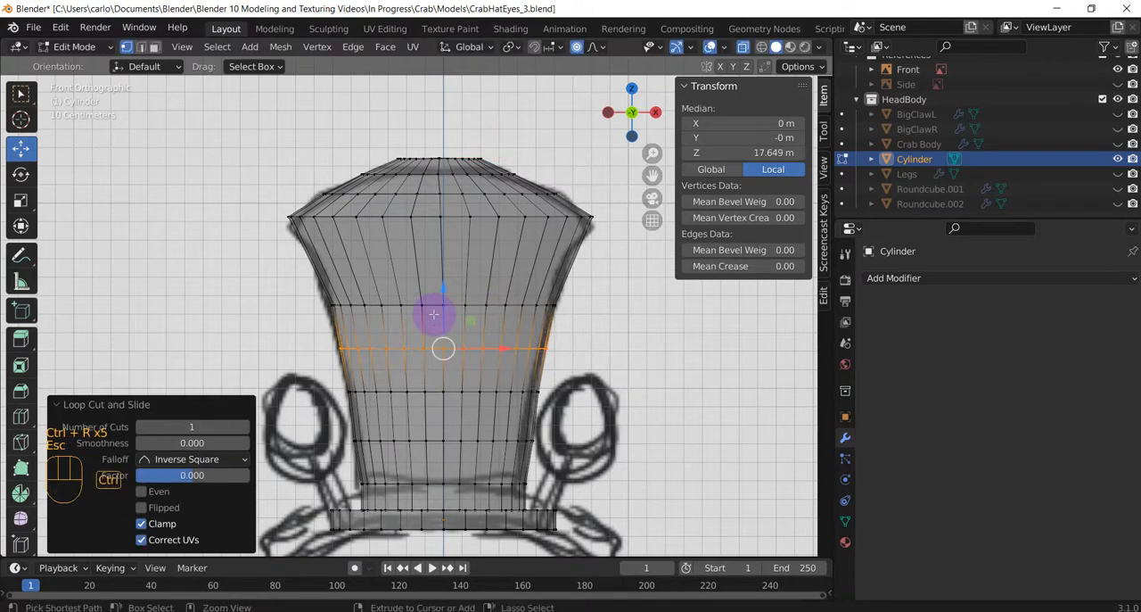
key(ctrl+r)
click(422, 256)
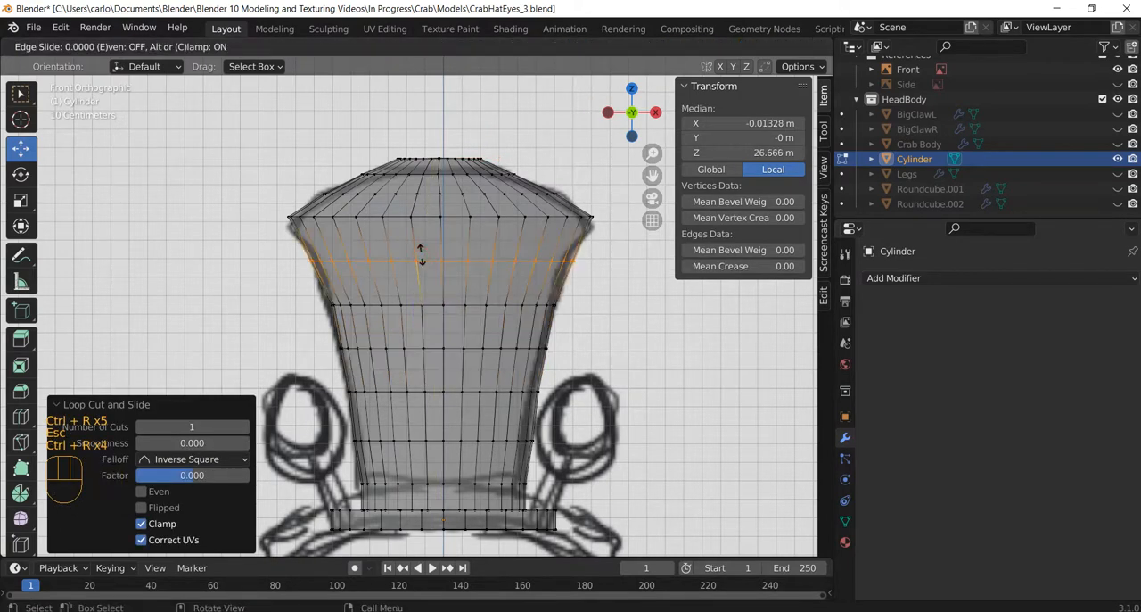
key(Escape)
Return the hat to Object Mode and turn off X-ray display to check its solid shape.
middle_drag(523, 365, 535, 387)
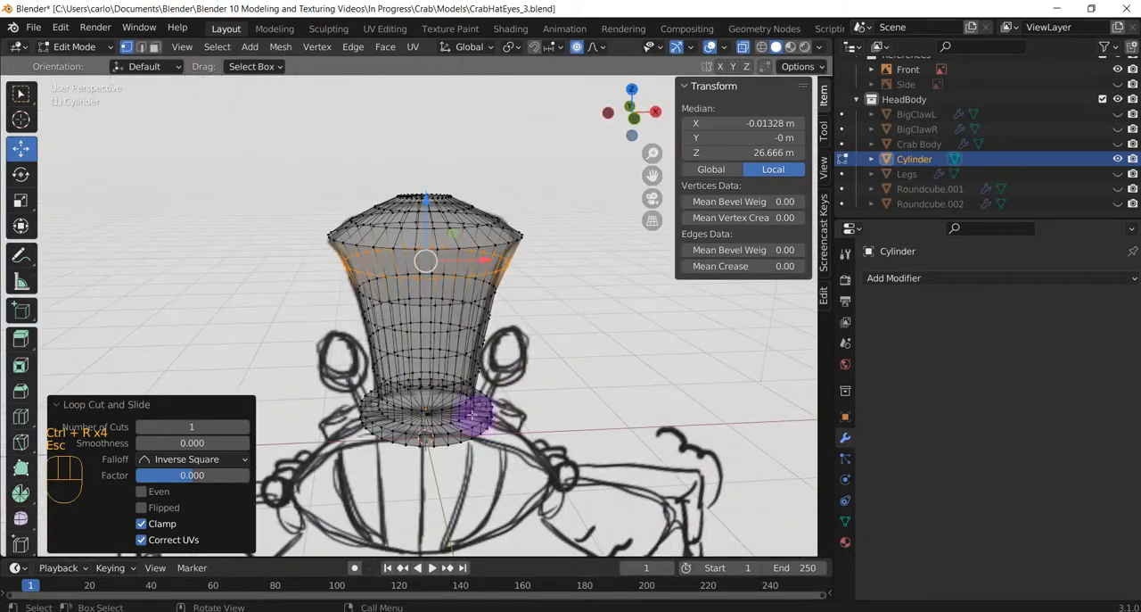
key(Tab)
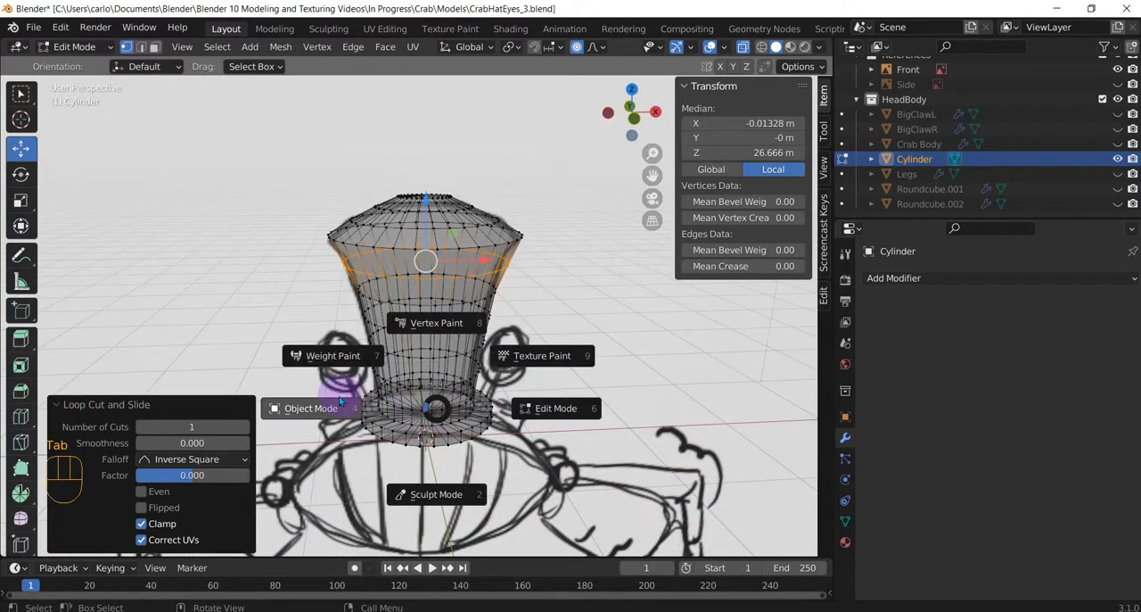
middle_drag(336, 408, 459, 408)
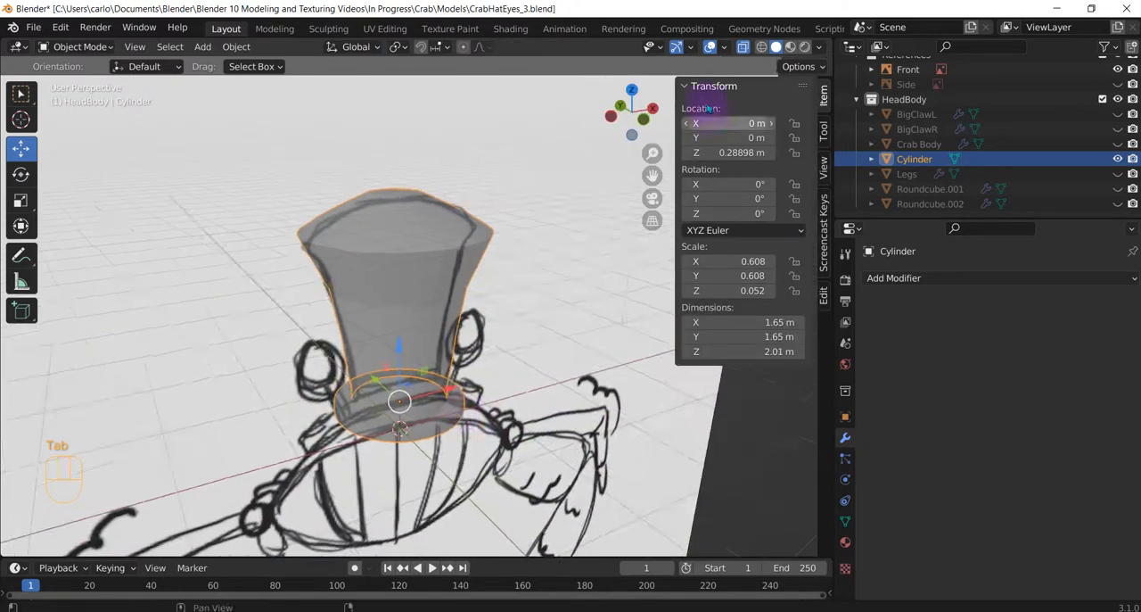
click(743, 47)
middle_drag(450, 307, 416, 300)
click(418, 300)
click(444, 258)
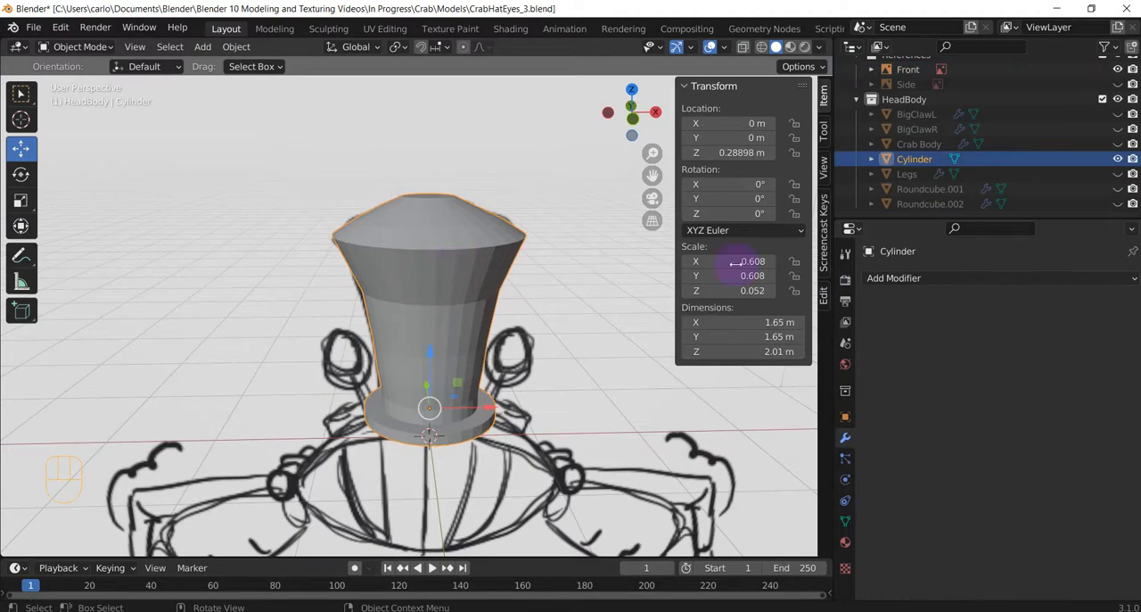
Add a Subdivision Surface modifier to the hat cylinder.
click(927, 278)
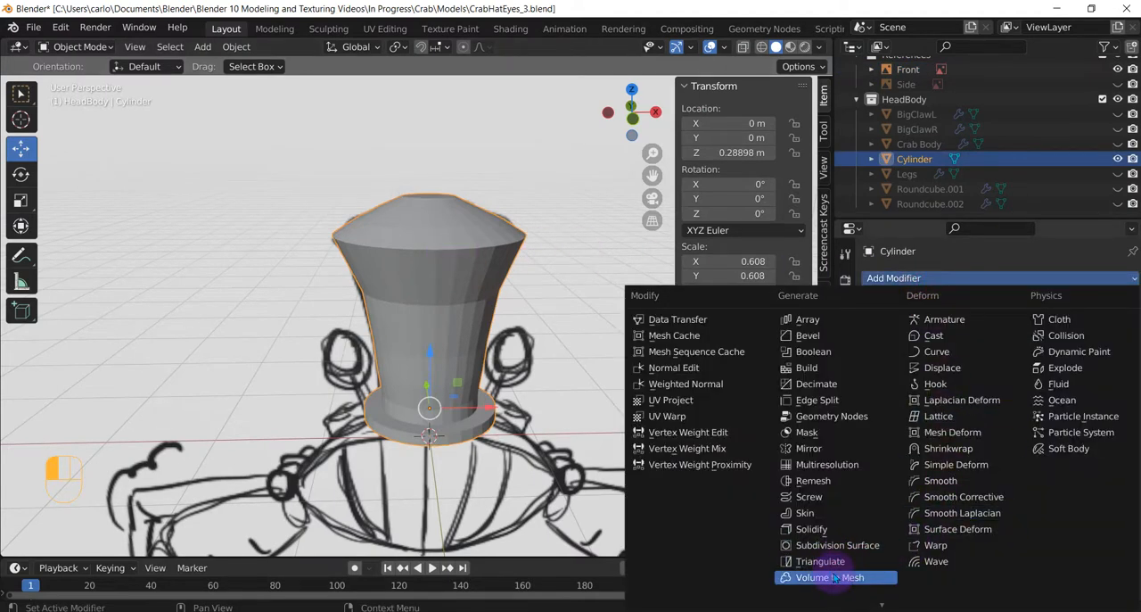
click(838, 546)
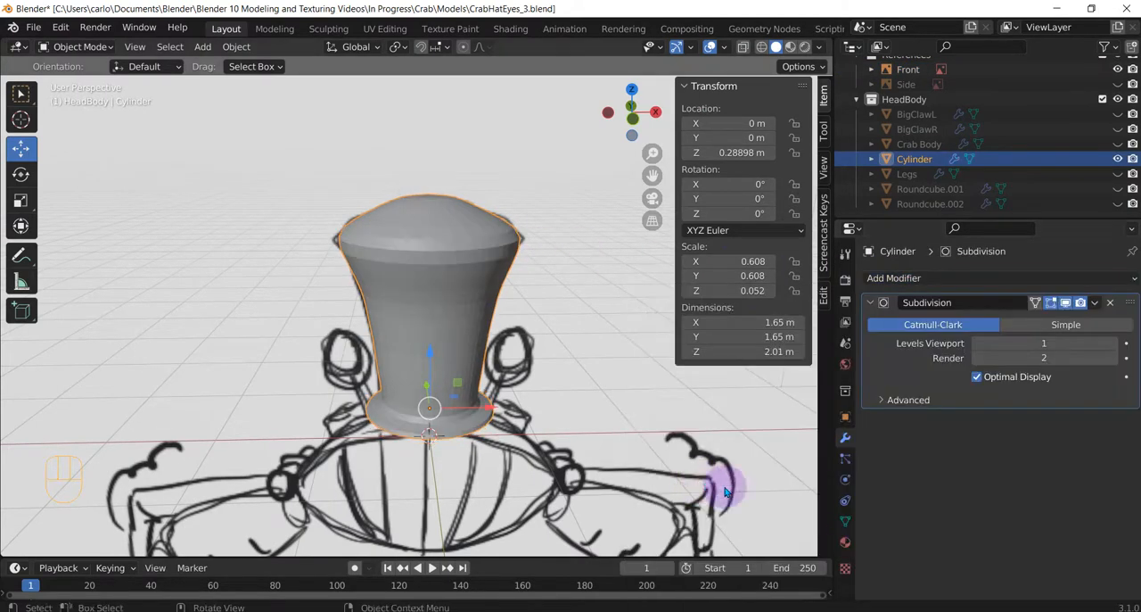
scroll(446, 427, up, 3)
middle_drag(464, 450, 443, 354)
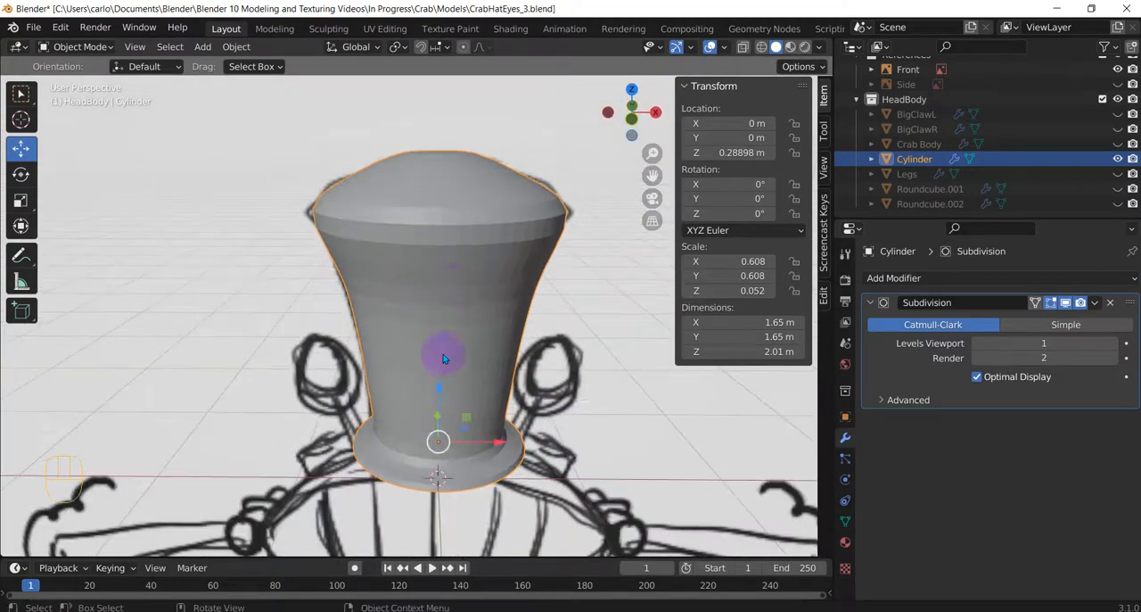
In the hat's Edit Mode, add supporting loop cuts tightly below and above the widest ring, with slide factors about -0.78 and 0.88.
click(462, 289)
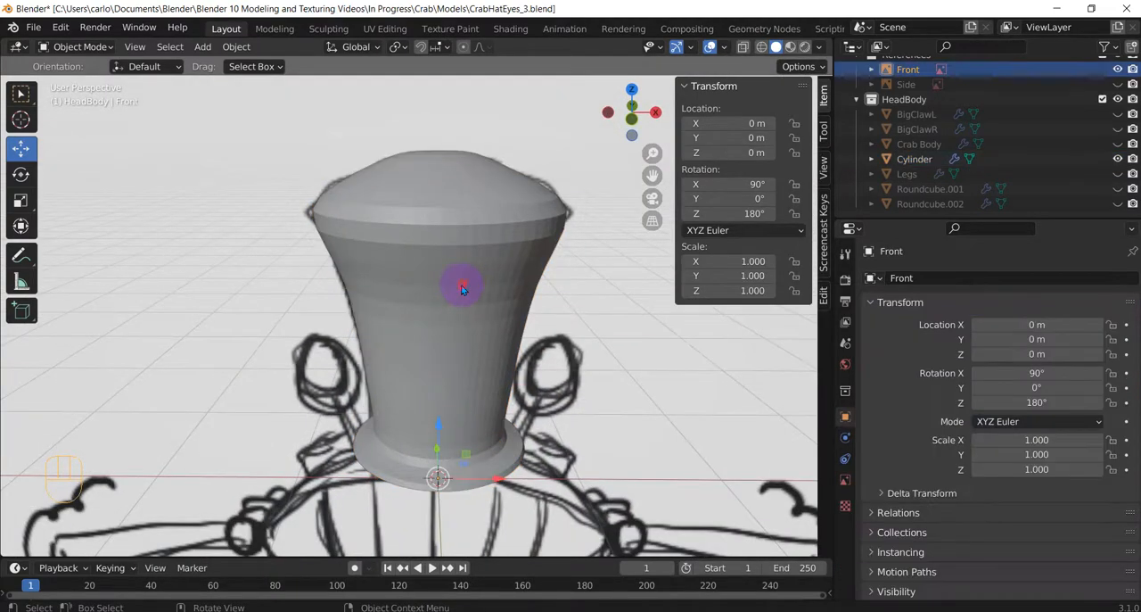
click(462, 289)
key(Tab)
click(542, 284)
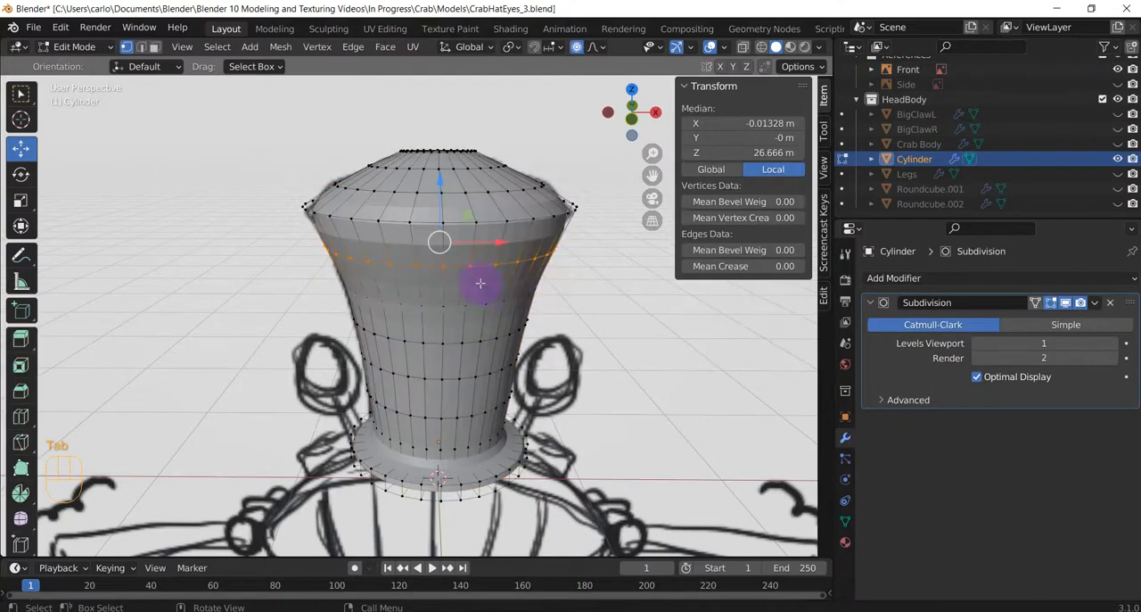
middle_drag(479, 282, 462, 262)
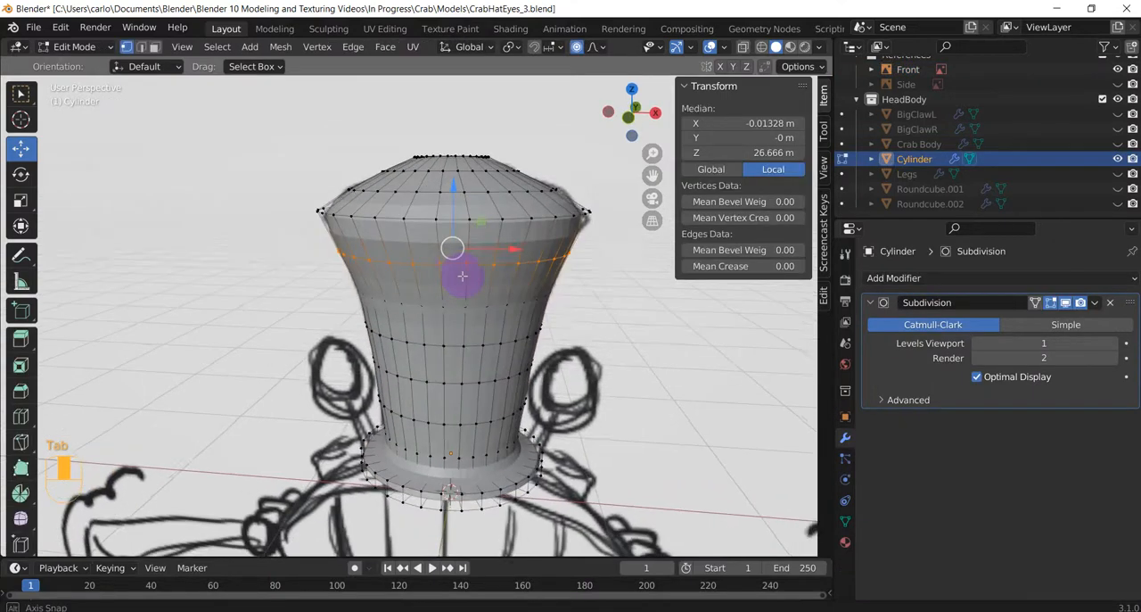
key(ctrl+r)
click(445, 235)
drag(444, 233, 444, 217)
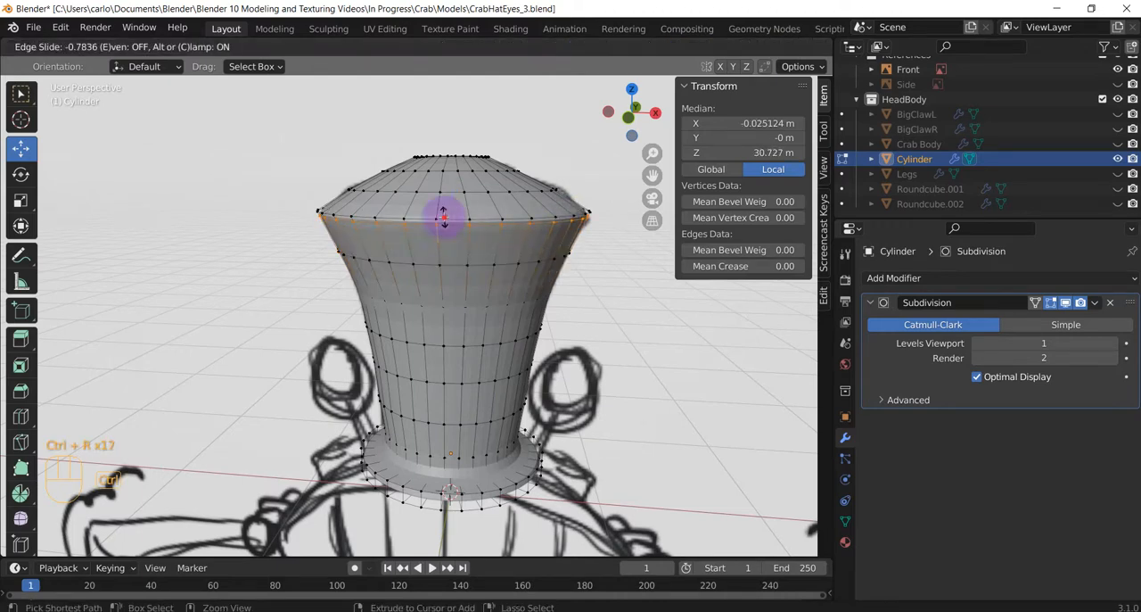
click(443, 216)
key(ctrl+r)
click(446, 204)
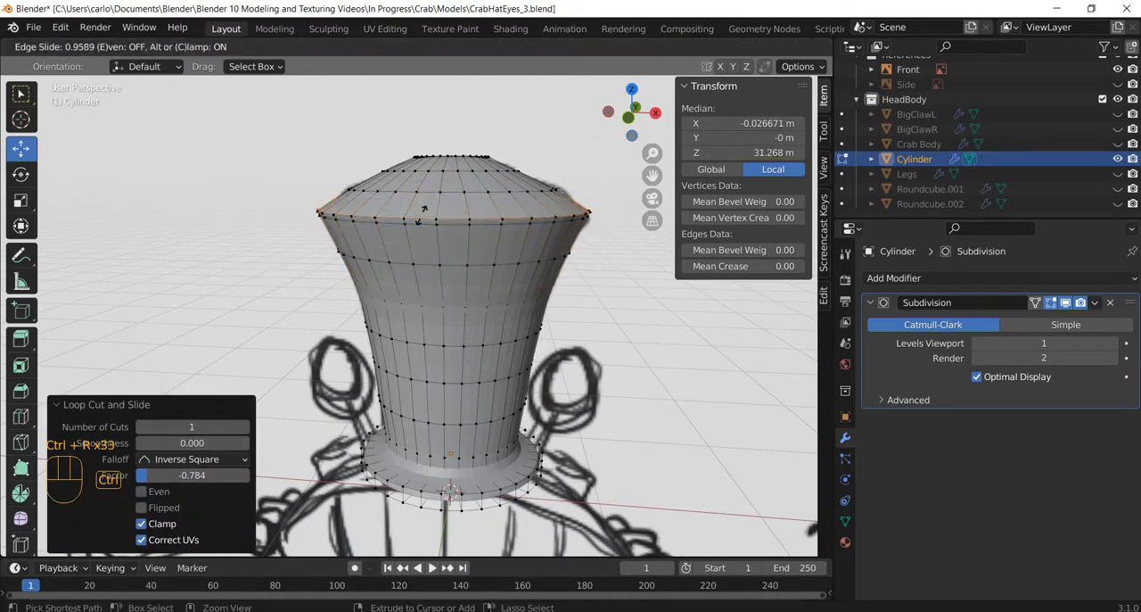
click(419, 219)
Add a loop cut at the crown's base where it meets the brim, with a slide factor of about 0.83.
key(ctrl+r)
click(443, 461)
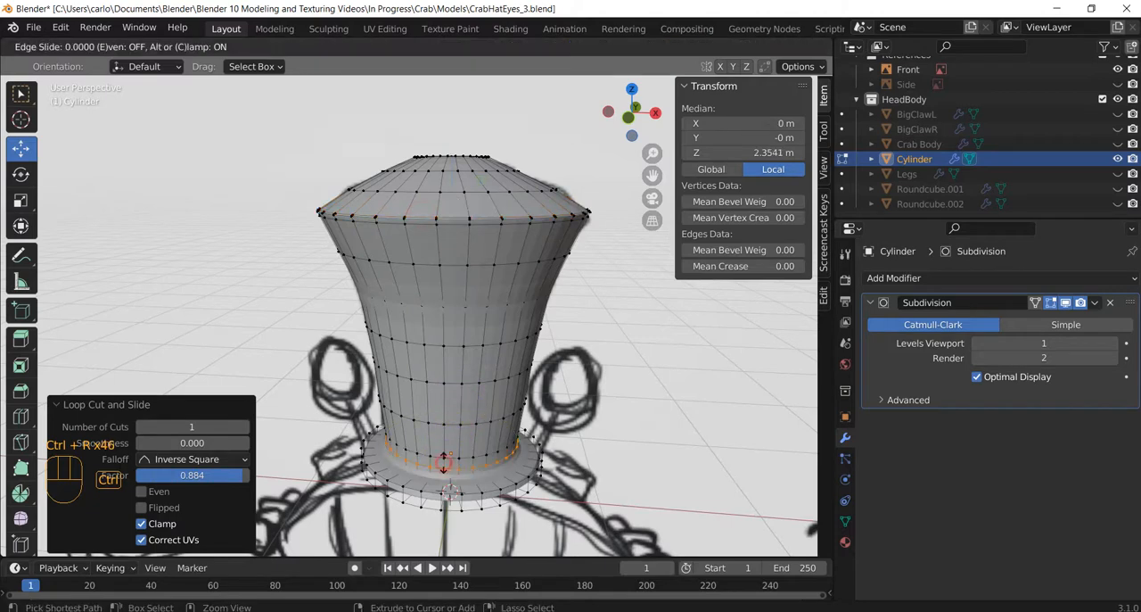
click(443, 471)
Add loop cuts at the brim's upper outer edge with slide factor 1.0 and at its lower edge with about 0.955.
scroll(451, 486, up, 3)
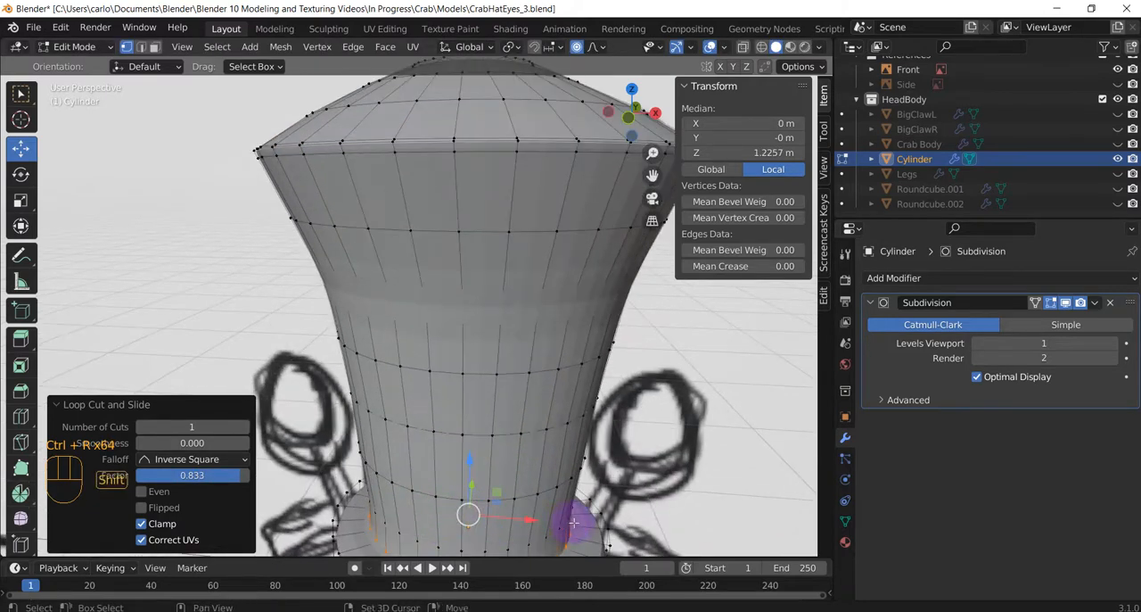
middle_drag(574, 523, 517, 437)
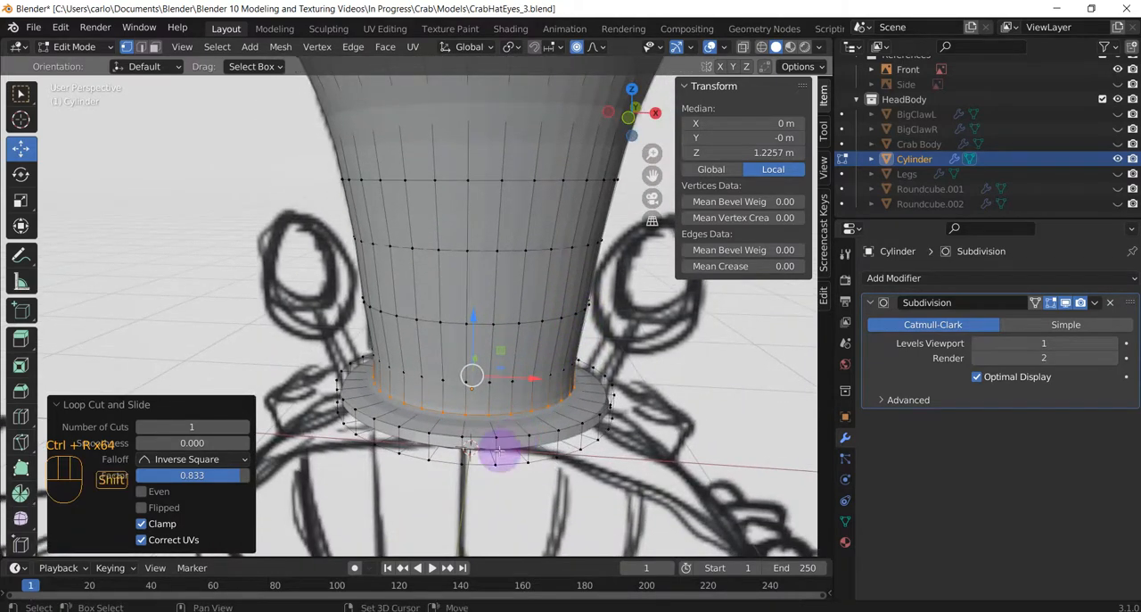
key(ctrl+r)
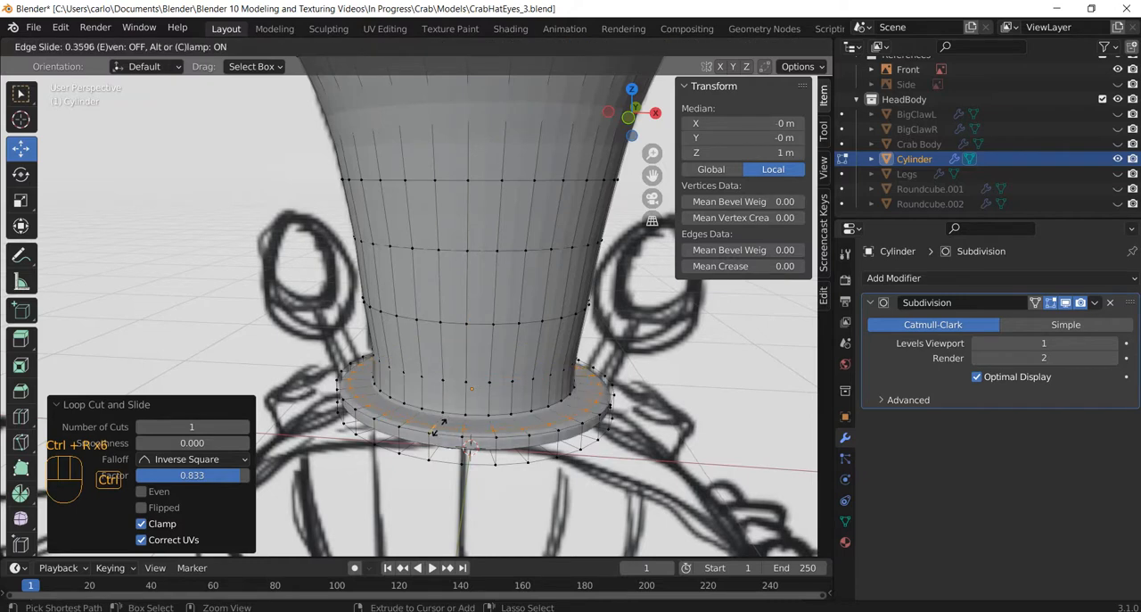
click(435, 434)
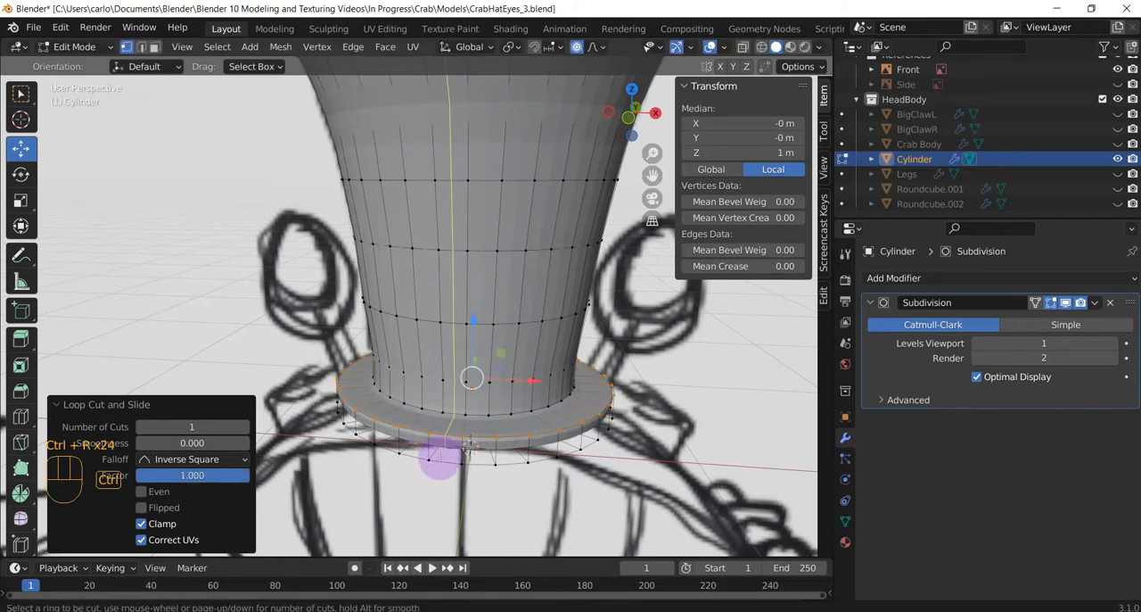
key(ctrl+r)
click(428, 457)
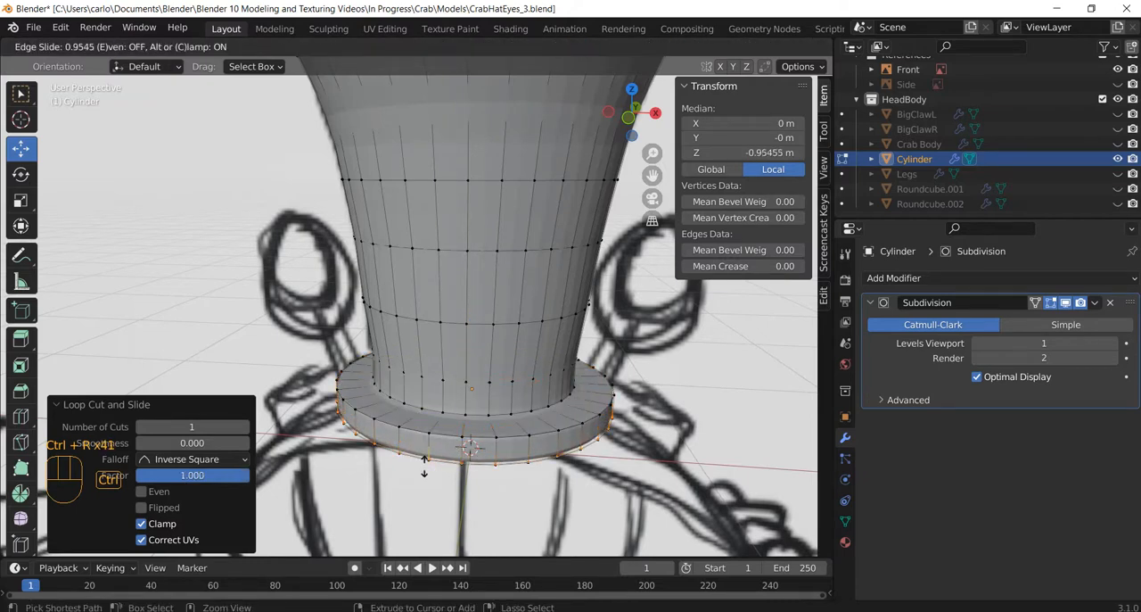
click(425, 464)
Add supporting loop cuts just below and above the ring where the crown starts to flare, with slide factors -0.612 and 0.665.
middle_drag(484, 497, 528, 536)
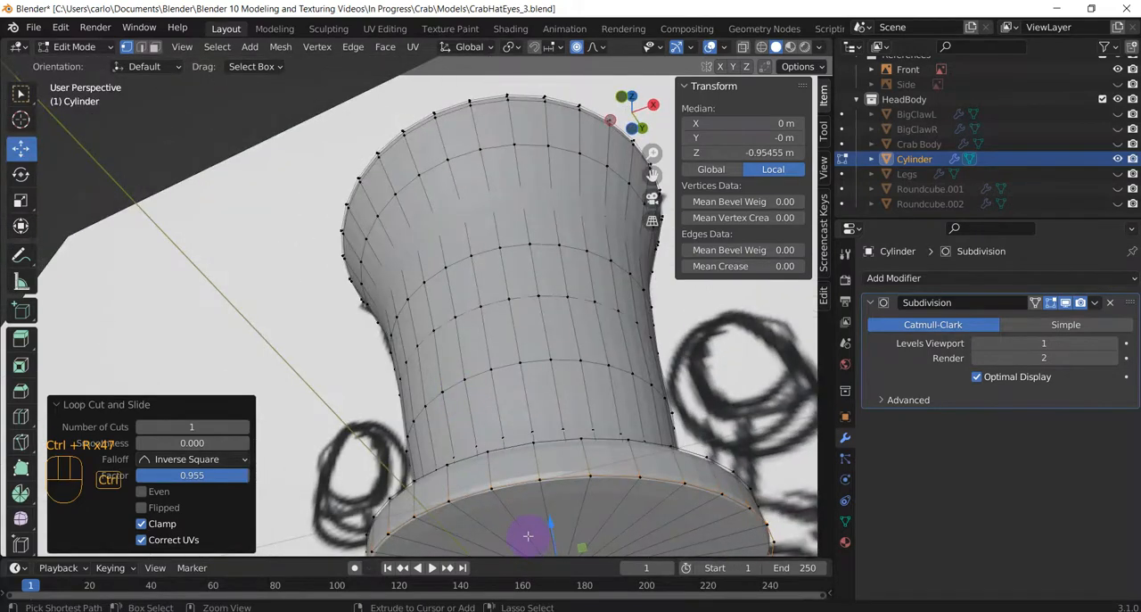
key(ctrl+r)
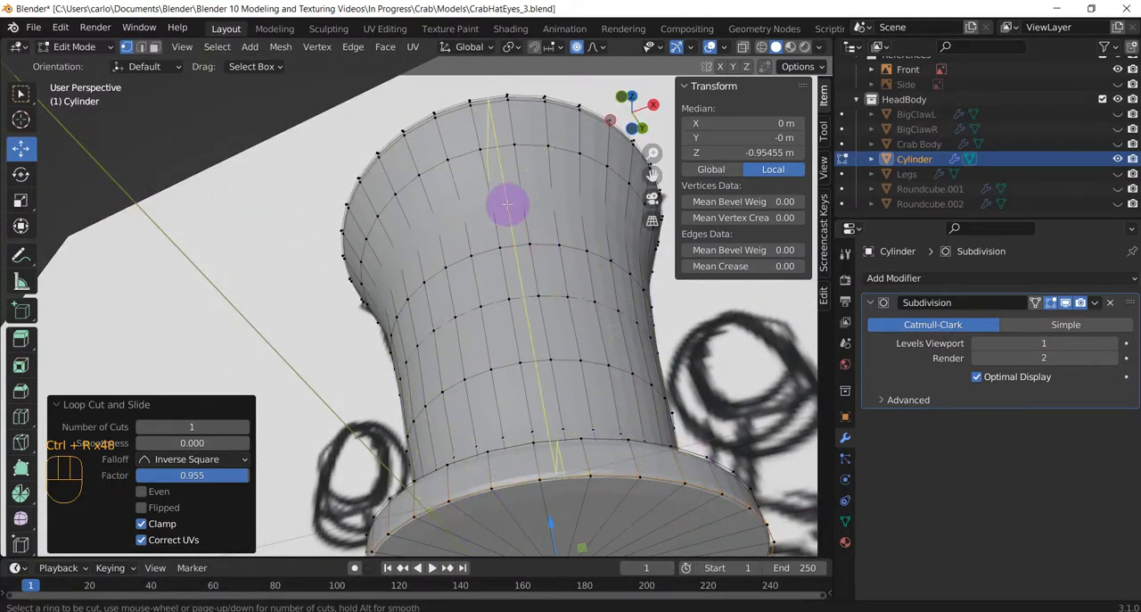
click(445, 228)
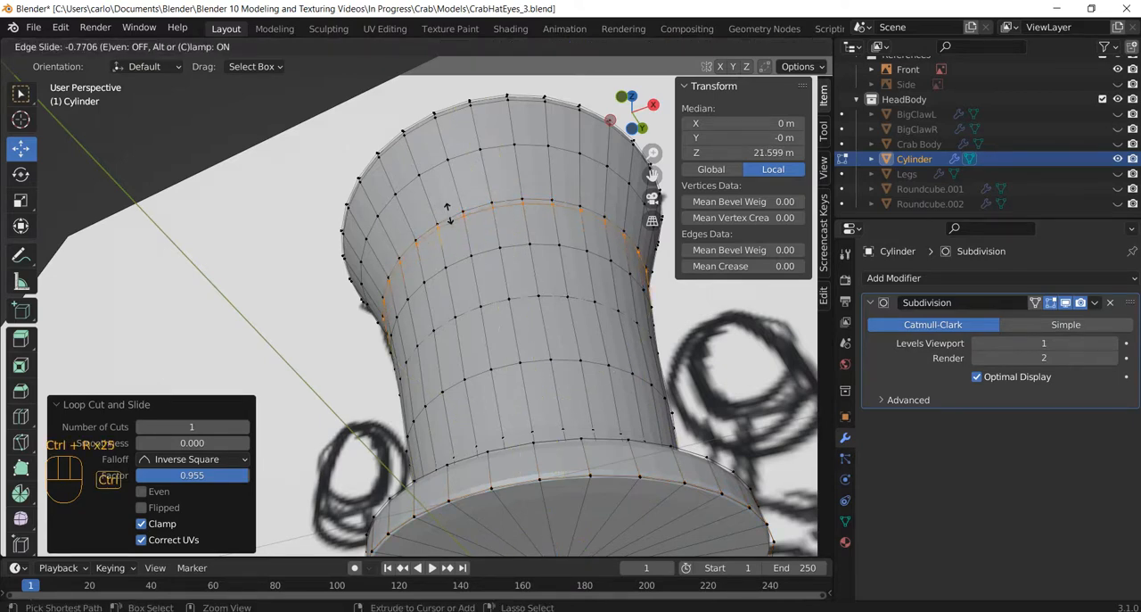
click(449, 217)
key(ctrl+r)
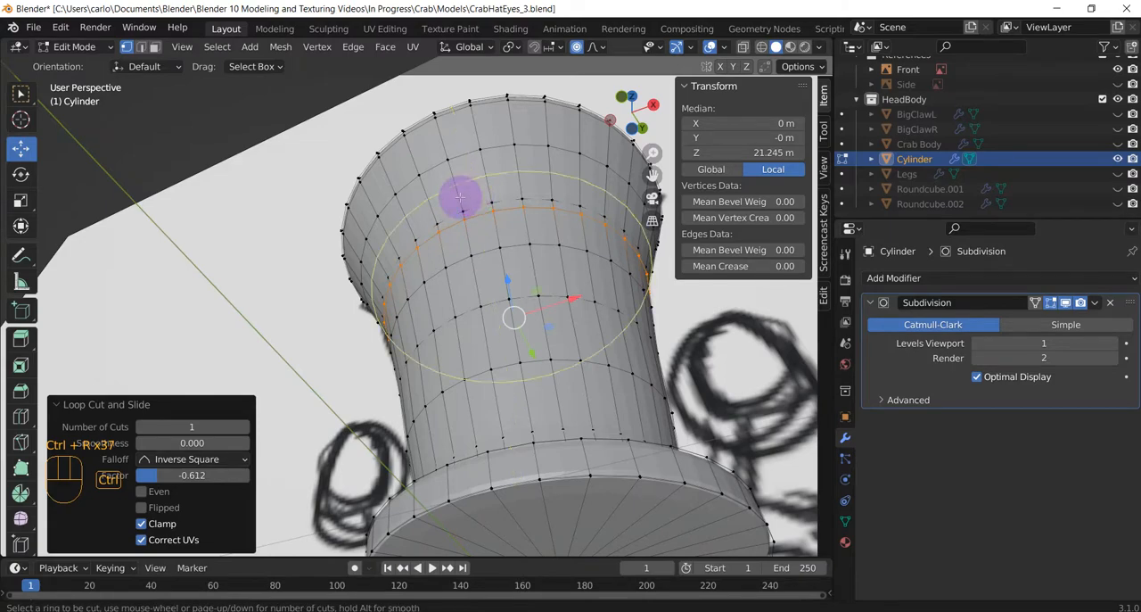
click(461, 198)
click(461, 211)
middle_drag(601, 247, 726, 354)
scroll(513, 284, down, 2)
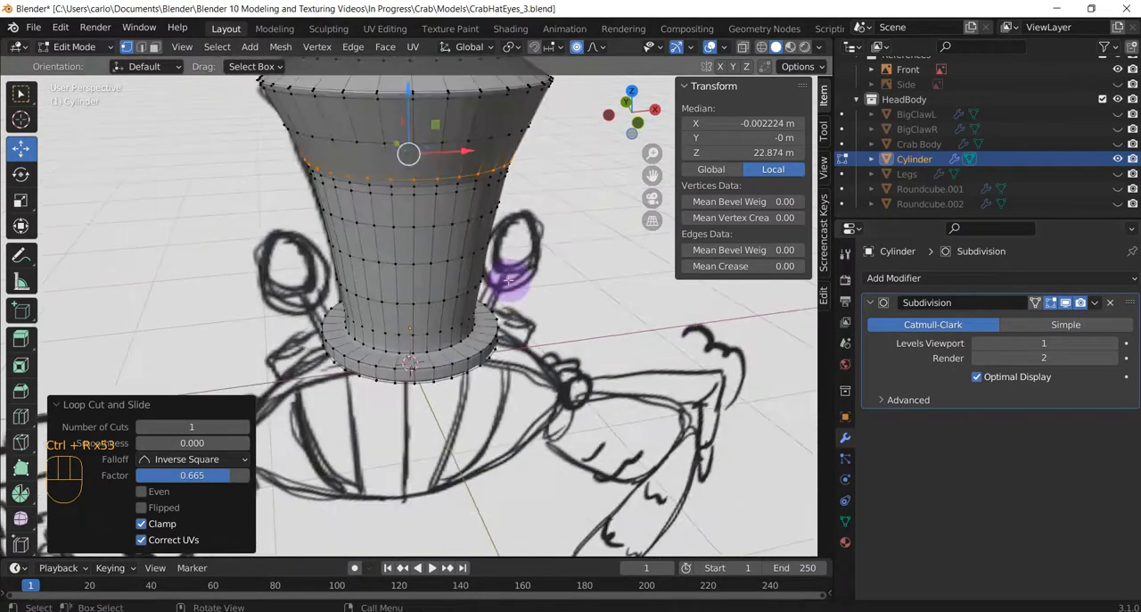
Return the hat to Object Mode and shade it smooth.
middle_drag(483, 257, 523, 348)
key(Tab)
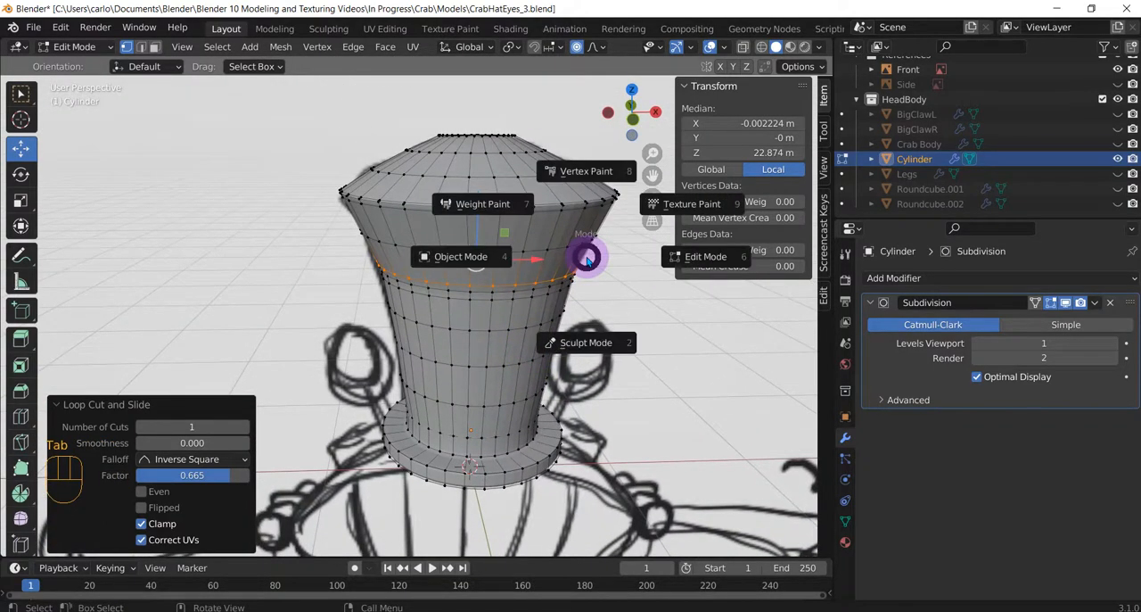
right_click(503, 259)
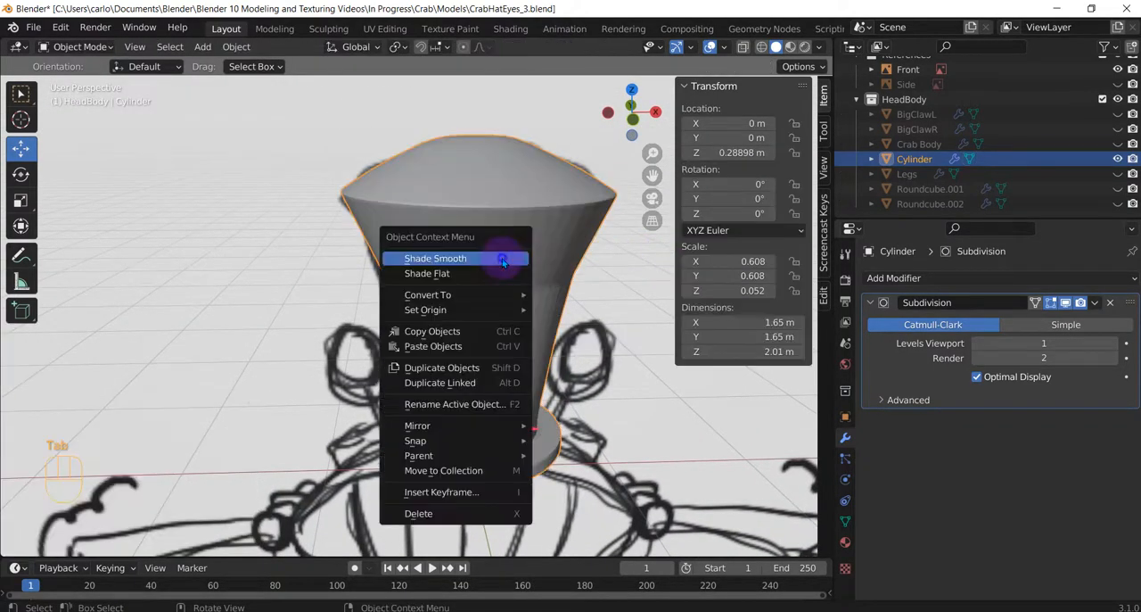
click(504, 258)
scroll(528, 309, down, 3)
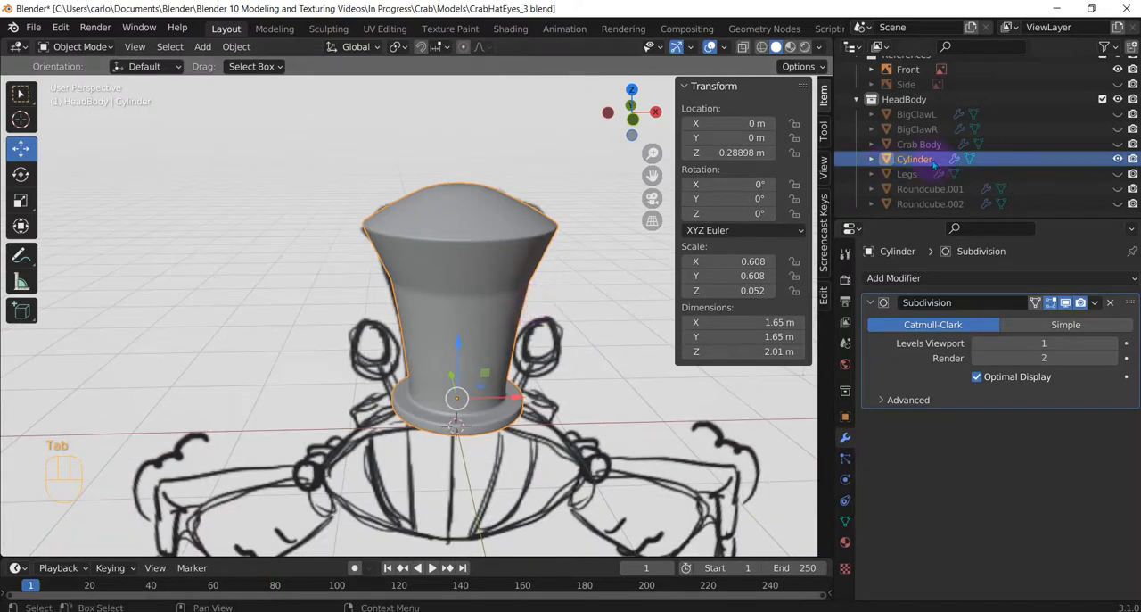
Unhide BigClawL, BigClawR, Crab Body, Legs, Roundcube.001 and Roundcube.002 in the HeadBody collection.
click(1118, 114)
click(1118, 129)
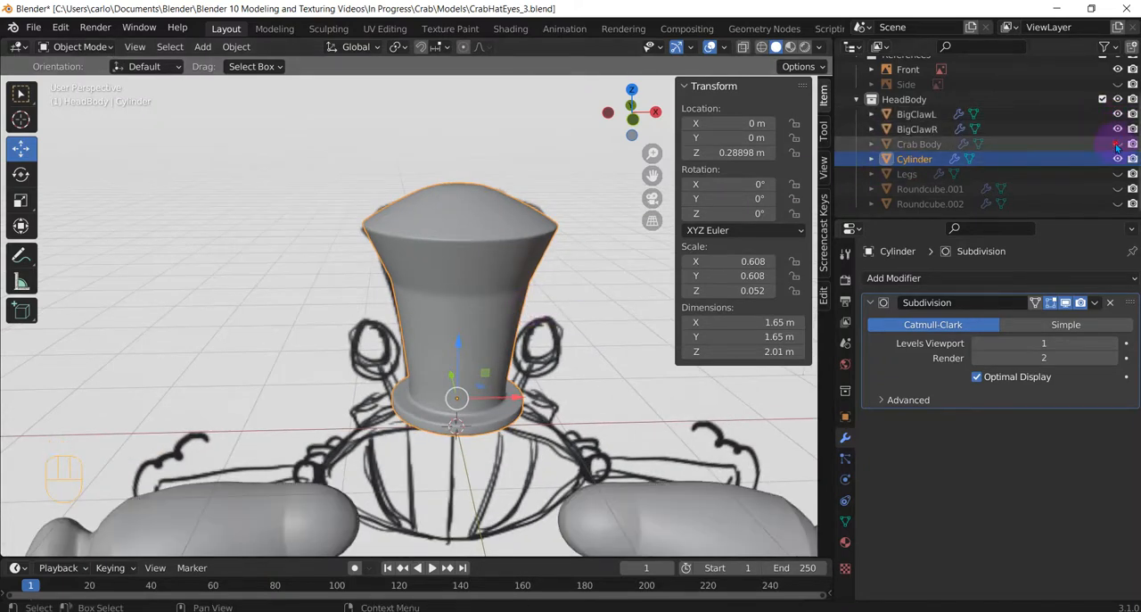
click(1118, 143)
drag(1118, 204, 1118, 174)
Rename the eye objects Roundcube.001 and Roundcube.002 as LeftEye and RightEye.
click(1026, 192)
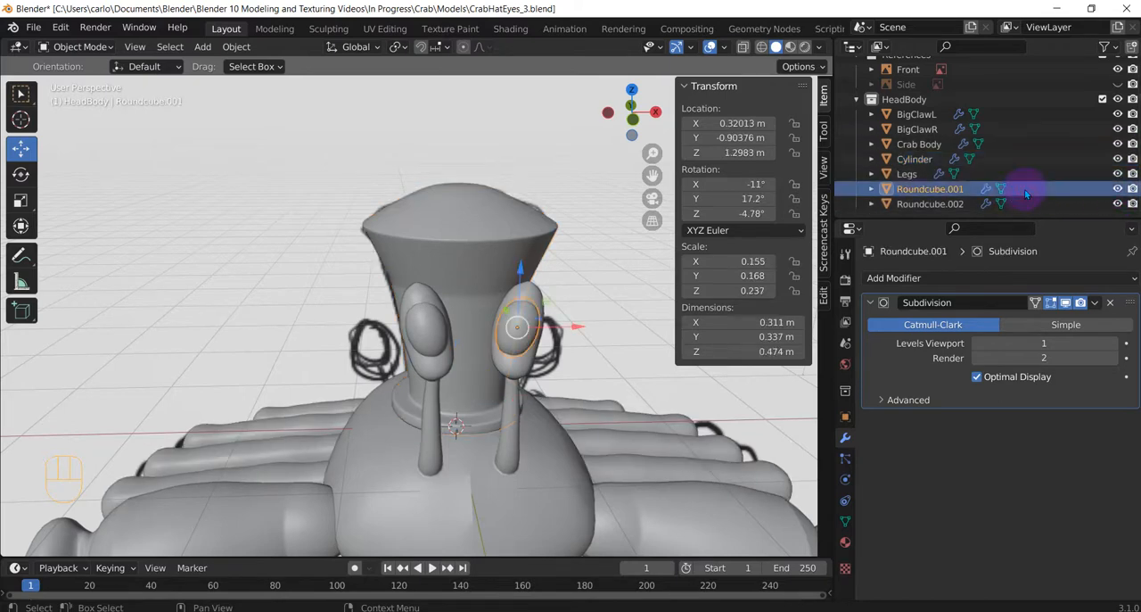
double_click(934, 189)
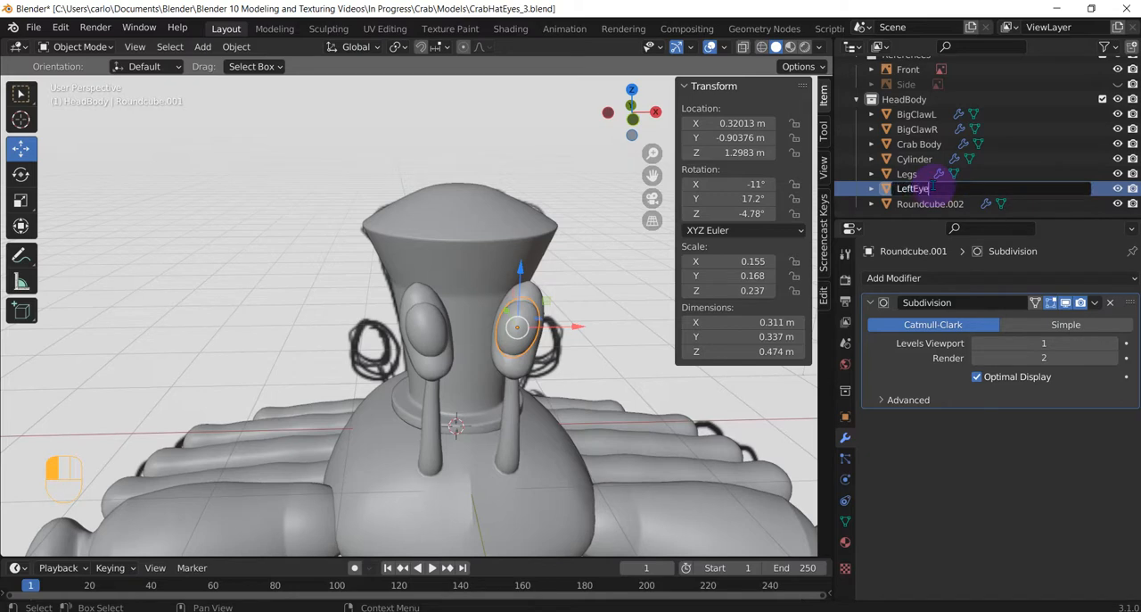
key(Return)
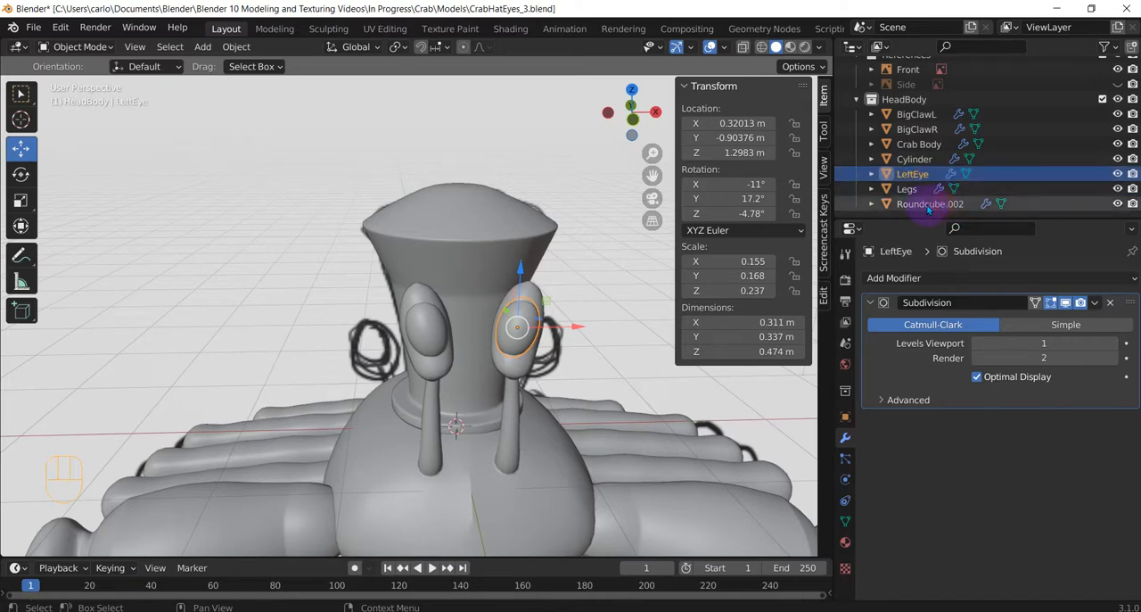
double_click(930, 203)
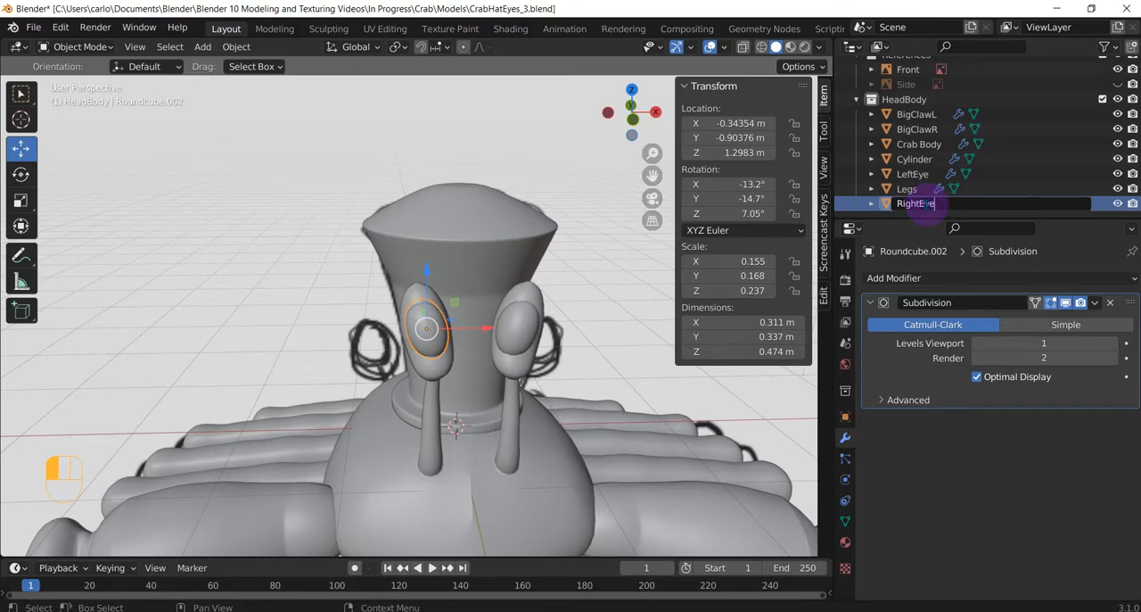
text(RightEye)
key(Return)
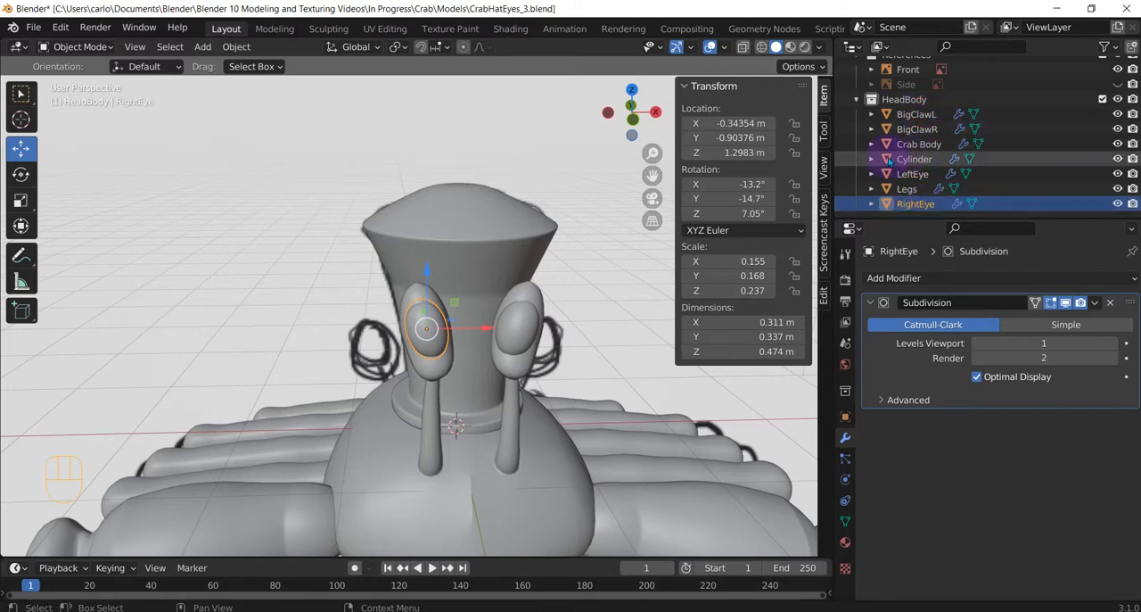
Rename the hat cylinder as TopHat and keep it selected.
click(476, 241)
double_click(915, 158)
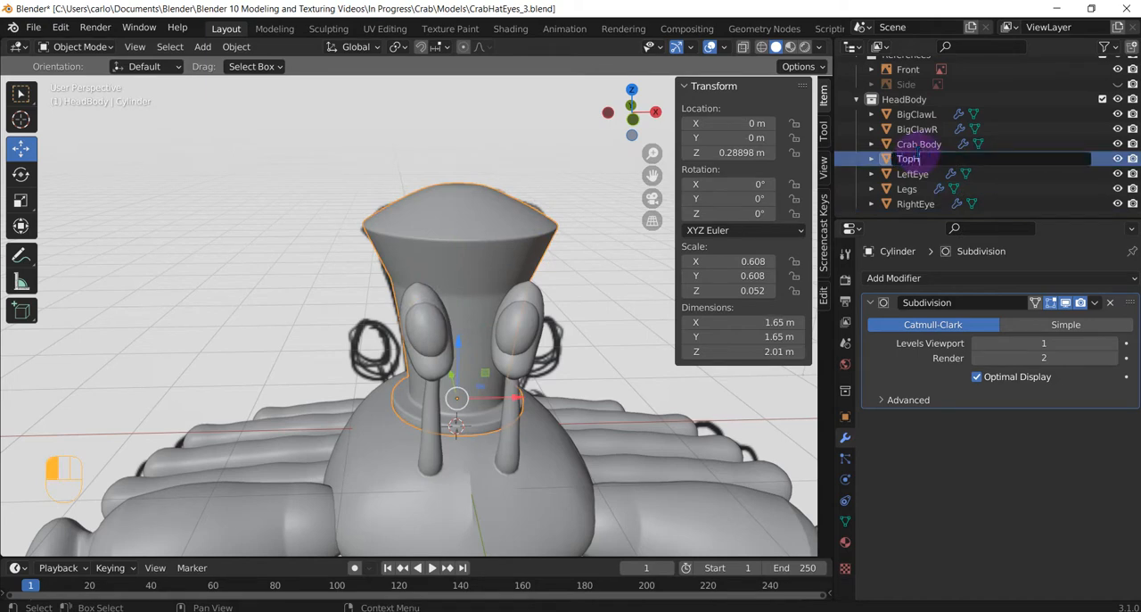
click(1037, 143)
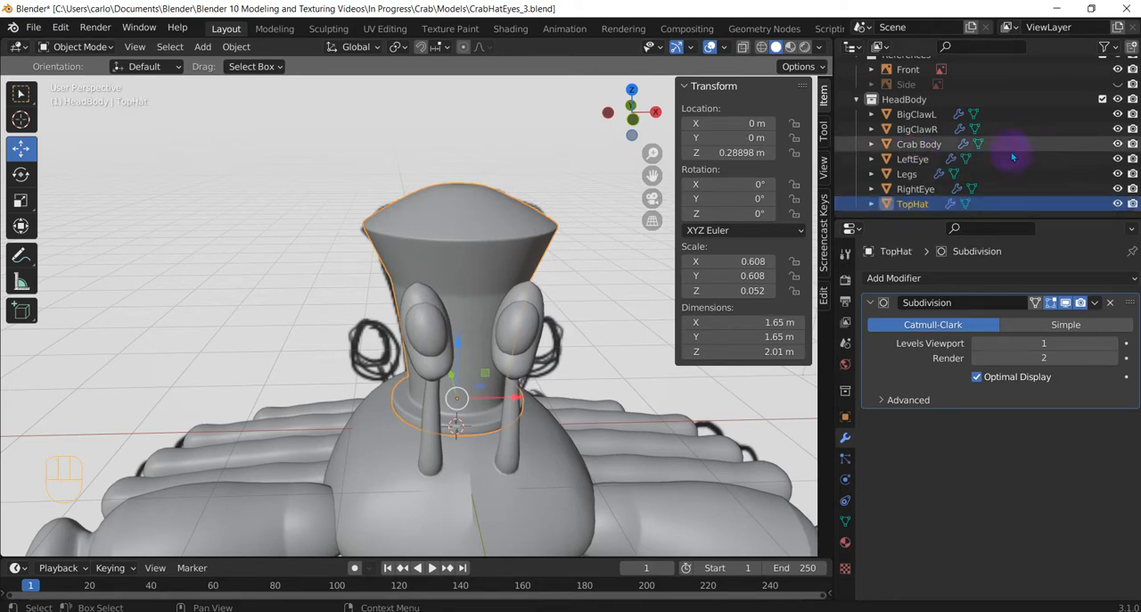
click(980, 103)
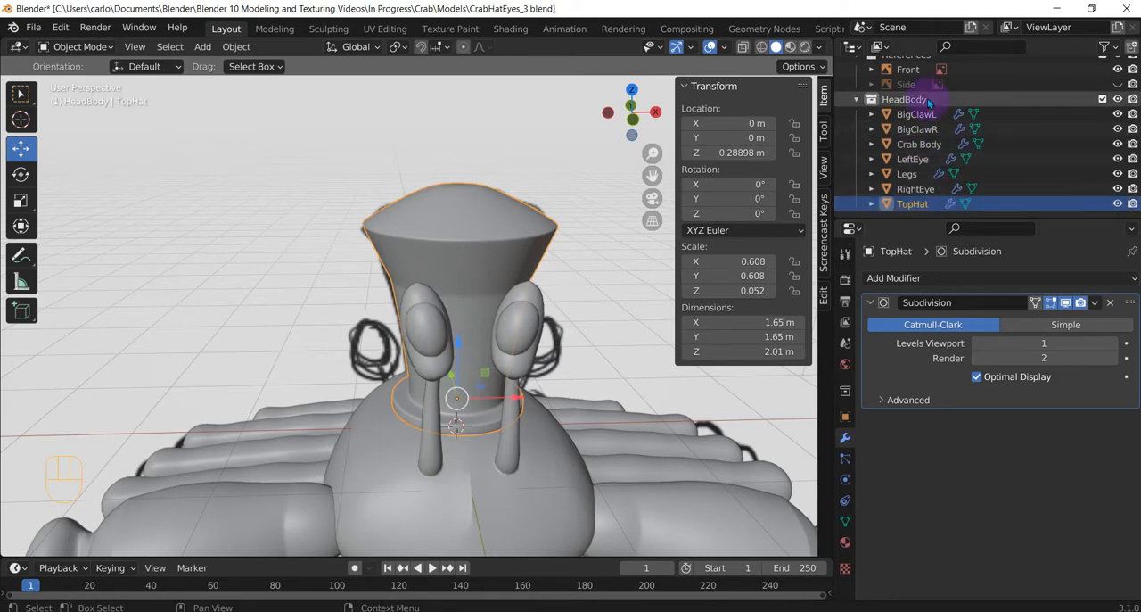
click(921, 205)
mouse_move(918, 199)
mouse_down()
mouse_move(892, 60)
mouse_move(905, 74)
mouse_move(900, 178)
mouse_move(912, 204)
mouse_up()
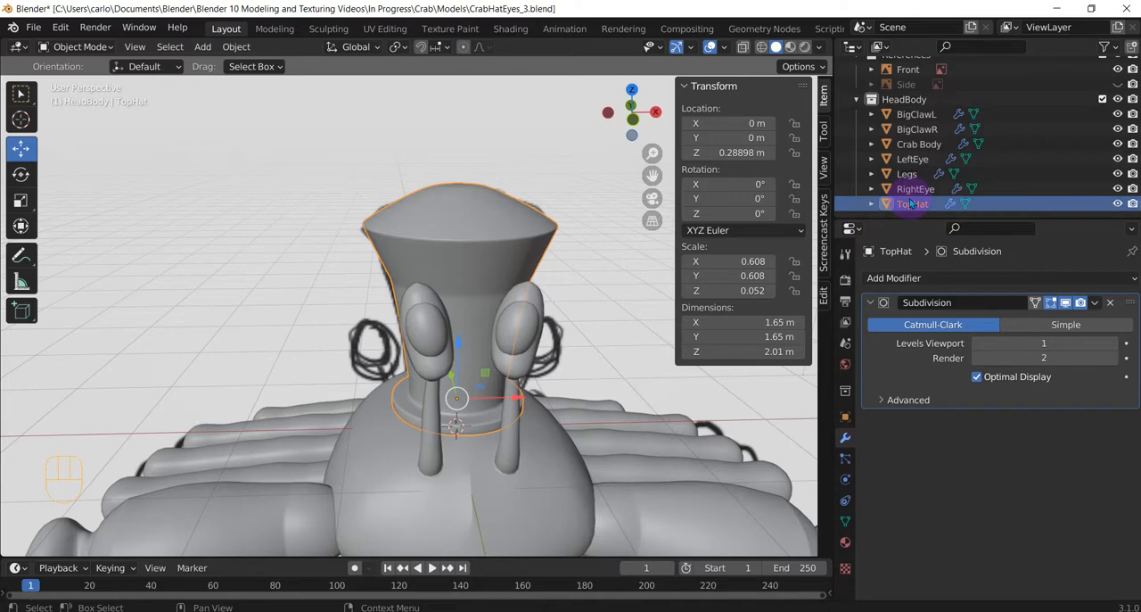
Examine the assembled crab with its hat, eyes, legs and claws from the front, above, the side and below.
scroll(578, 355, down, 4)
middle_drag(578, 353, 532, 426)
key(KP_1)
middle_drag(413, 440, 374, 426)
scroll(387, 454, up, 5)
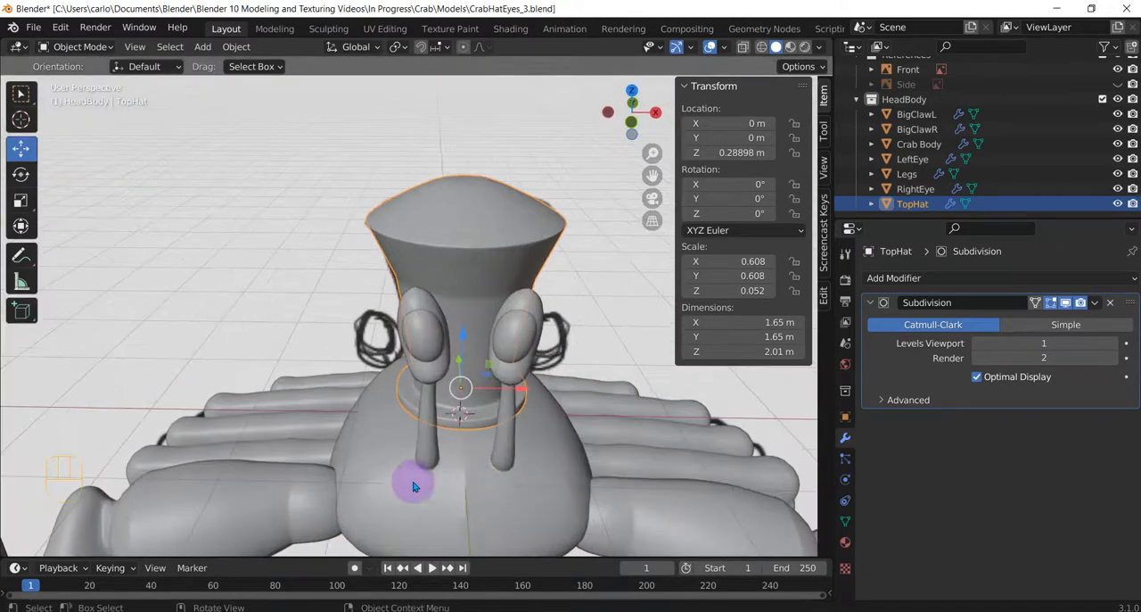
middle_drag(413, 486, 603, 405)
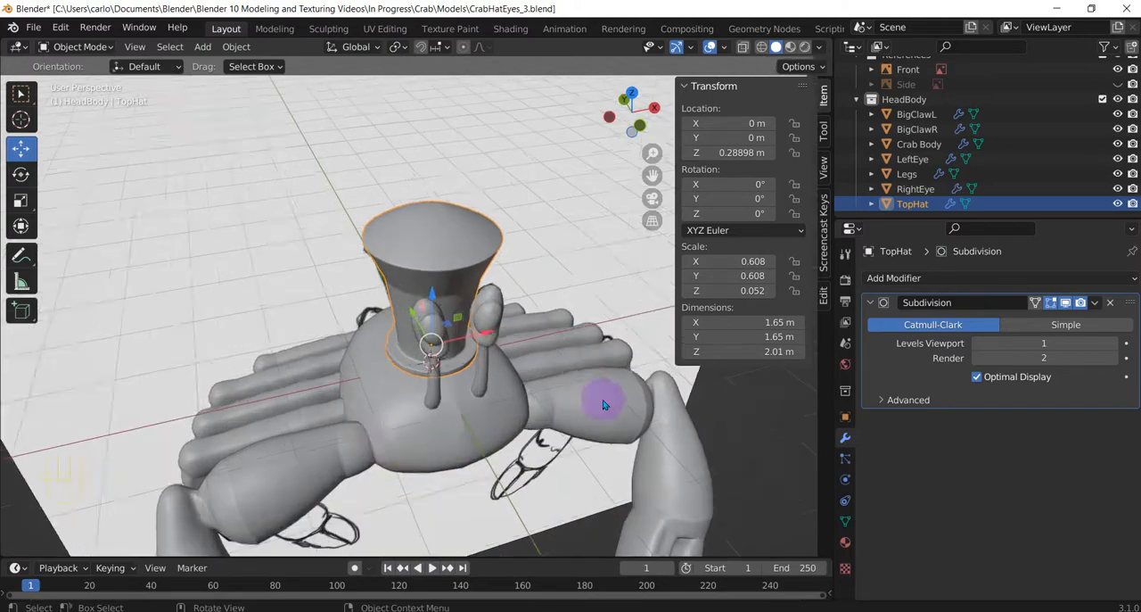
scroll(603, 405, down, 2)
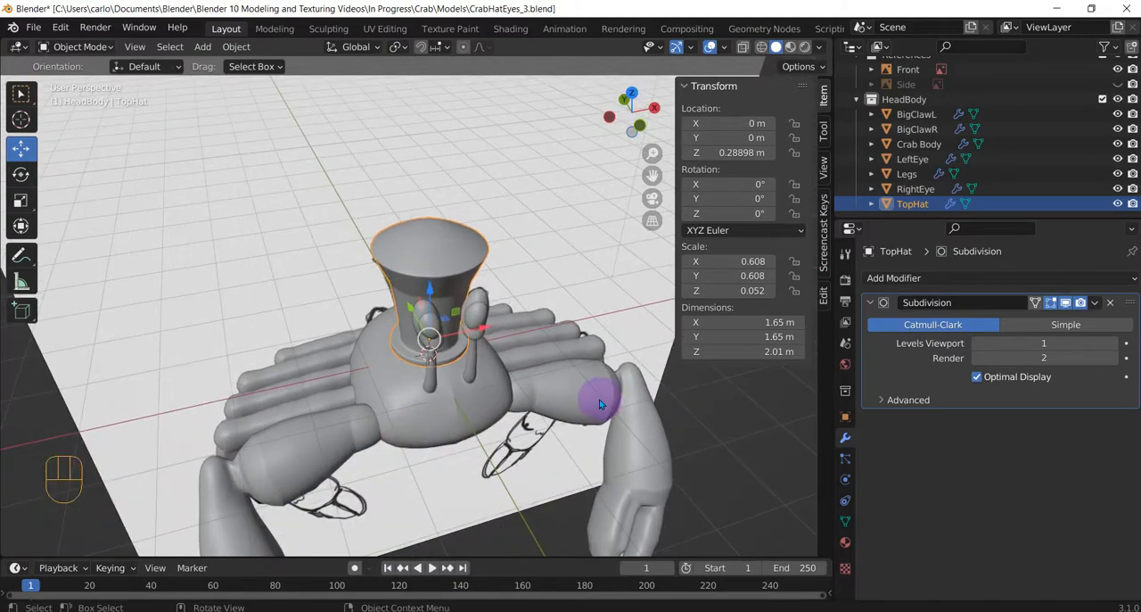
middle_drag(598, 396, 418, 325)
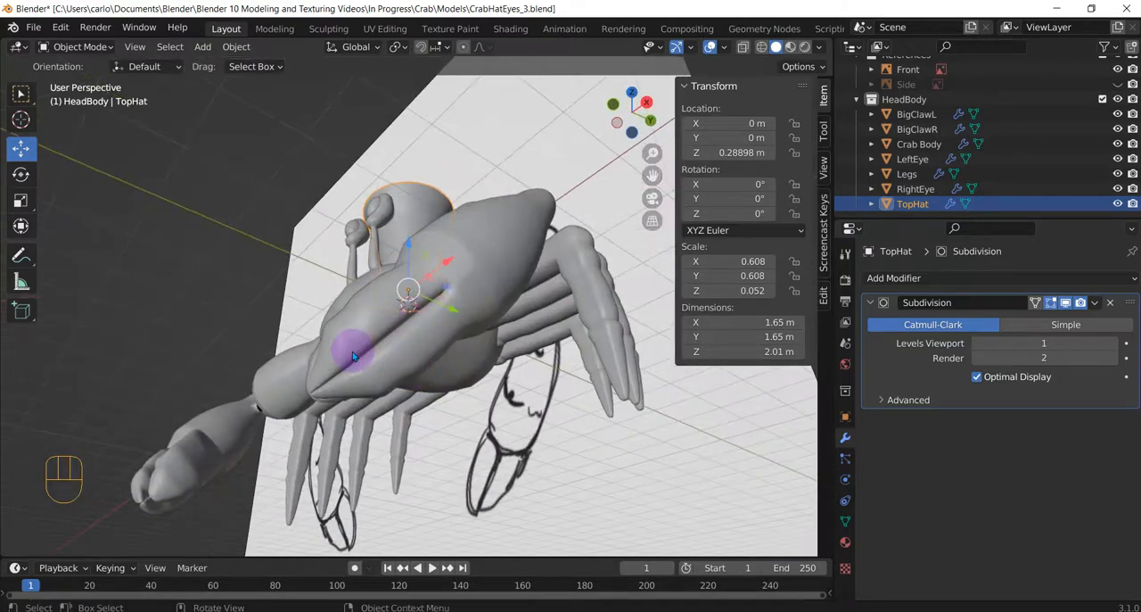
middle_drag(353, 351, 448, 378)
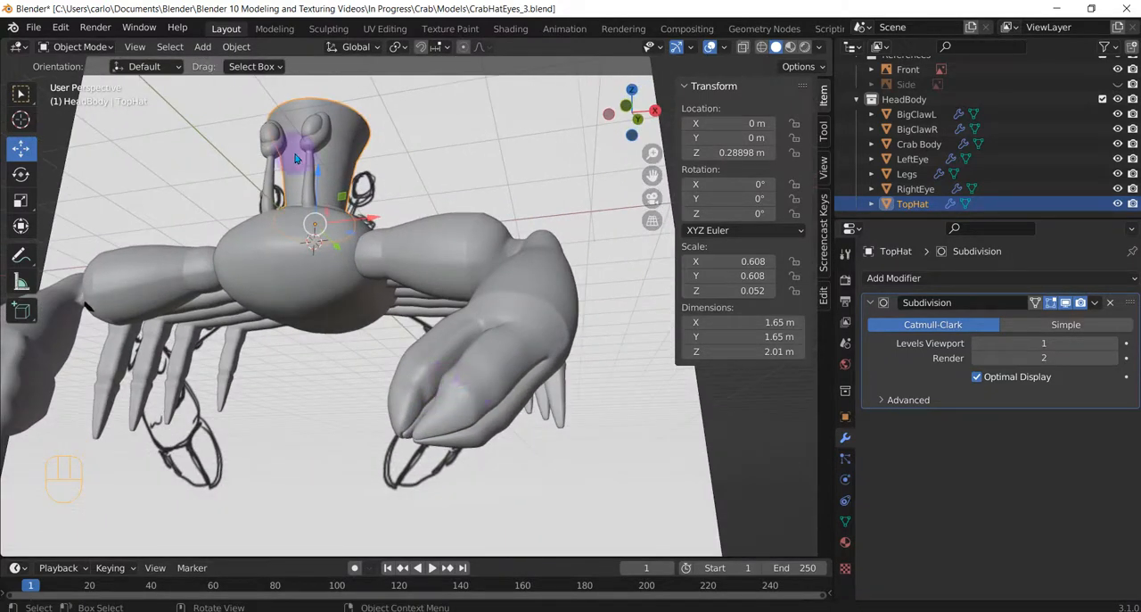
click(328, 29)
mouse_move(645, 309)
middle_down()
mouse_move(645, 341)
mouse_move(614, 303)
mouse_move(520, 446)
mouse_move(479, 369)
mouse_move(499, 364)
middle_up()
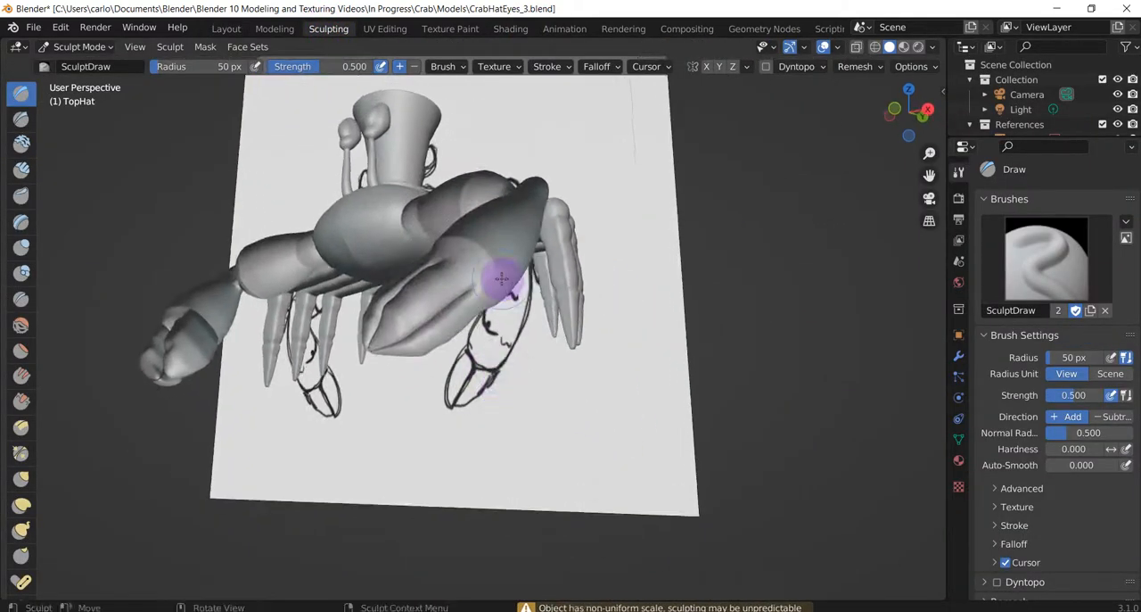
click(226, 28)
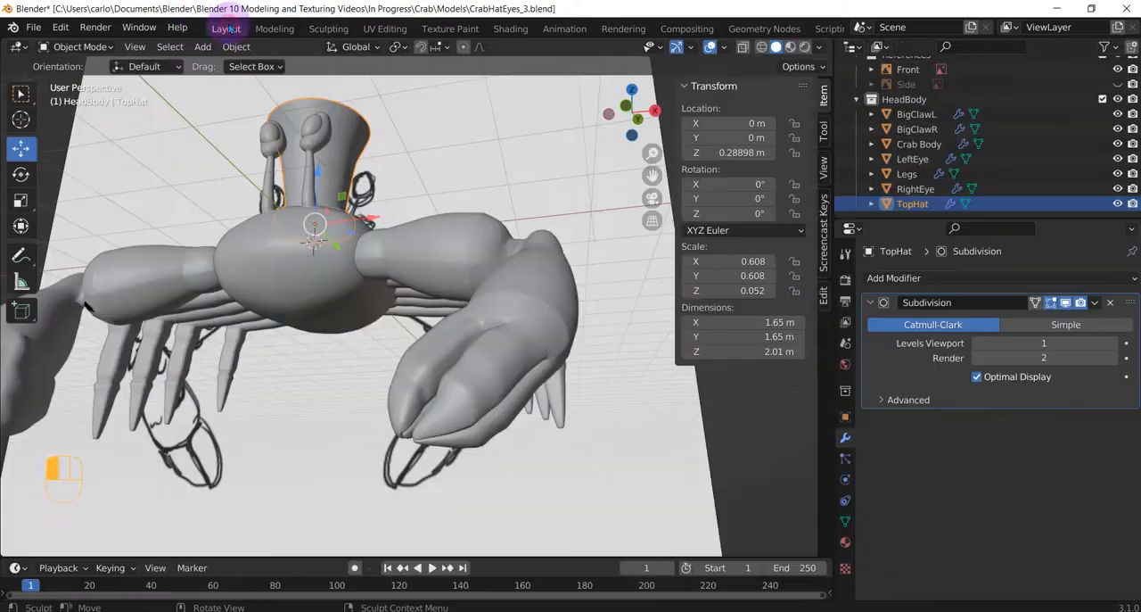
Select the BigClawL object and switch it to Sculpt Mode.
click(476, 365)
scroll(479, 392, up, 2)
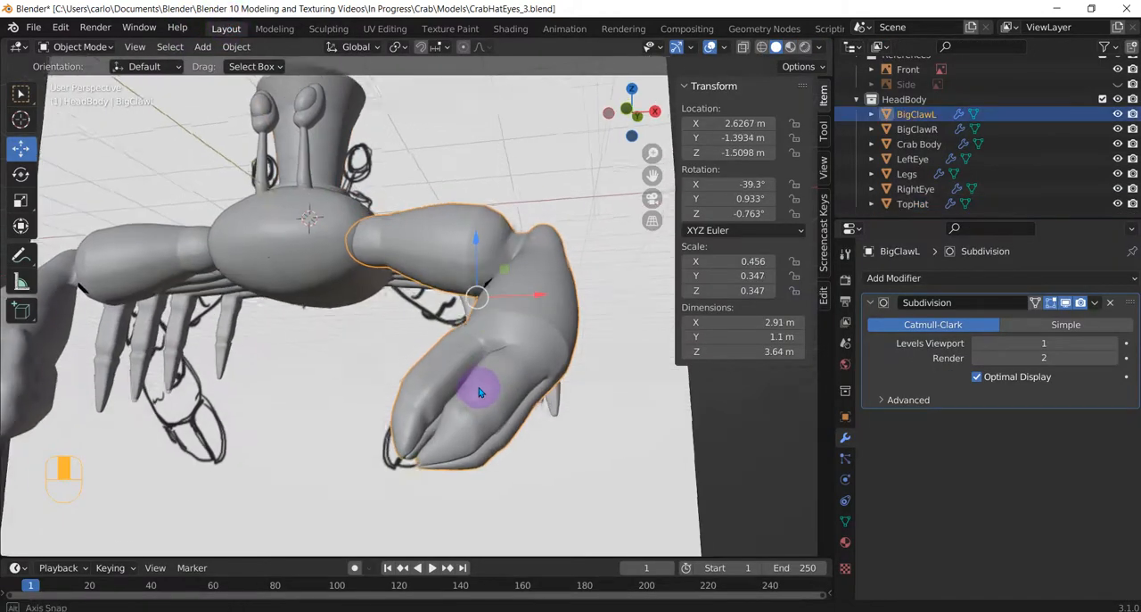
middle_drag(479, 393, 479, 392)
key(Tab)
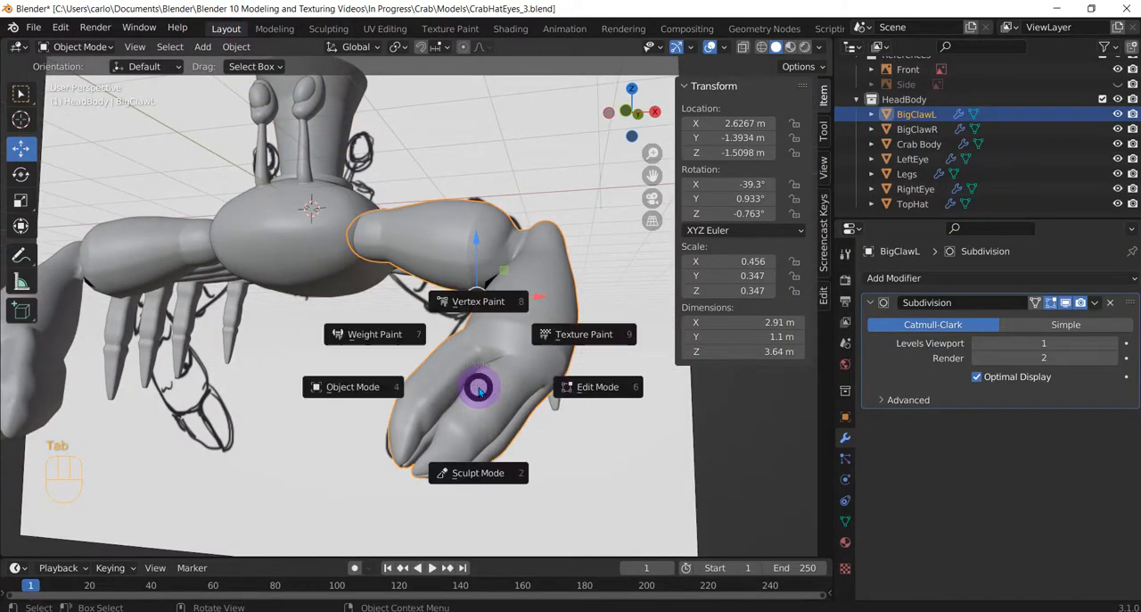
click(459, 469)
Try a Draw brush stroke with radius 50 px and strength 0.500 on BigClawL's pincer, and undo it.
middle_drag(509, 423, 444, 372)
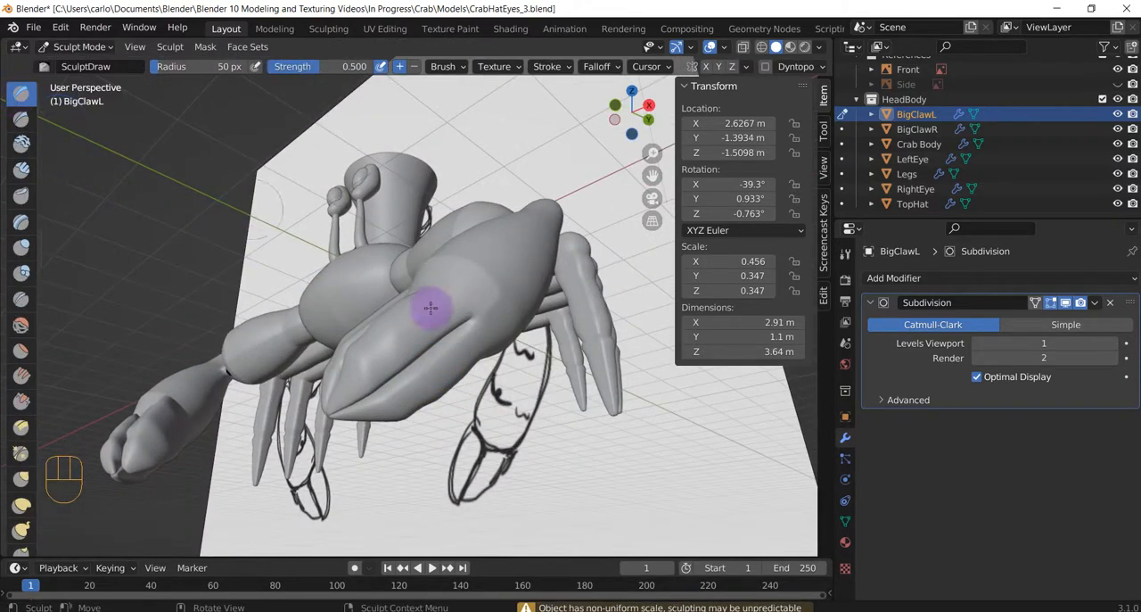
scroll(433, 310, up, 1)
mouse_move(464, 335)
mouse_down()
mouse_move(417, 387)
mouse_move(366, 407)
mouse_move(471, 348)
mouse_up()
alt+middle_drag(471, 348, 554, 386)
middle_drag(508, 353, 536, 393)
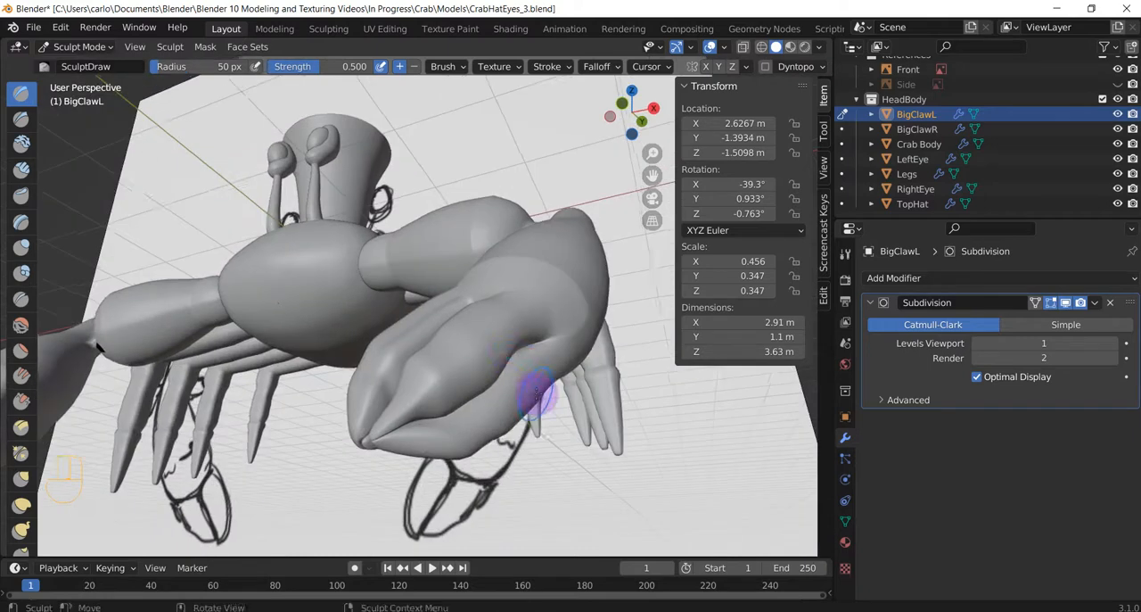
key(ctrl+z)
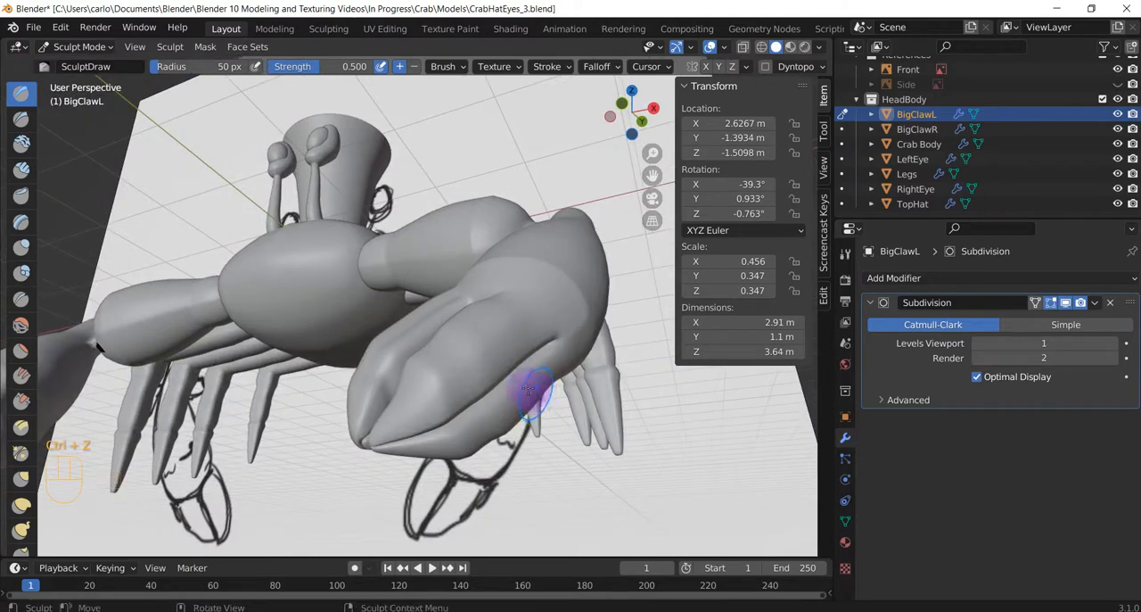
Choose the Grab brush for reshaping BigClawL.
click(20, 479)
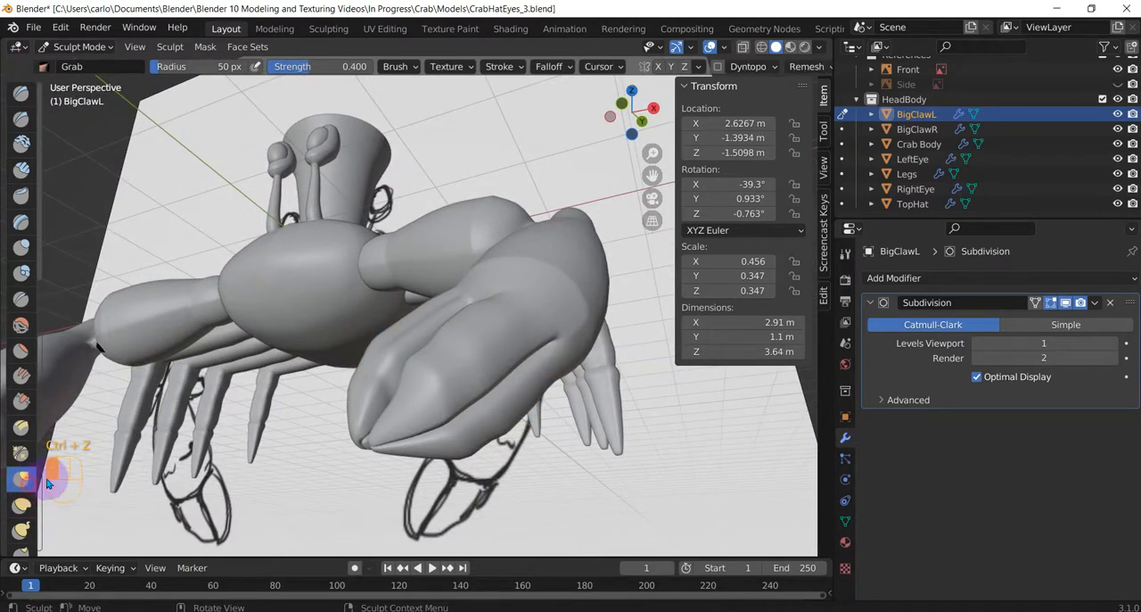
mouse_move(523, 416)
middle_down()
mouse_move(476, 327)
mouse_move(465, 330)
middle_up()
mouse_move(466, 329)
mouse_down()
mouse_move(457, 316)
mouse_move(495, 300)
mouse_up()
mouse_move(476, 300)
middle_down()
mouse_move(594, 347)
mouse_move(629, 413)
mouse_move(377, 377)
mouse_move(466, 382)
middle_up()
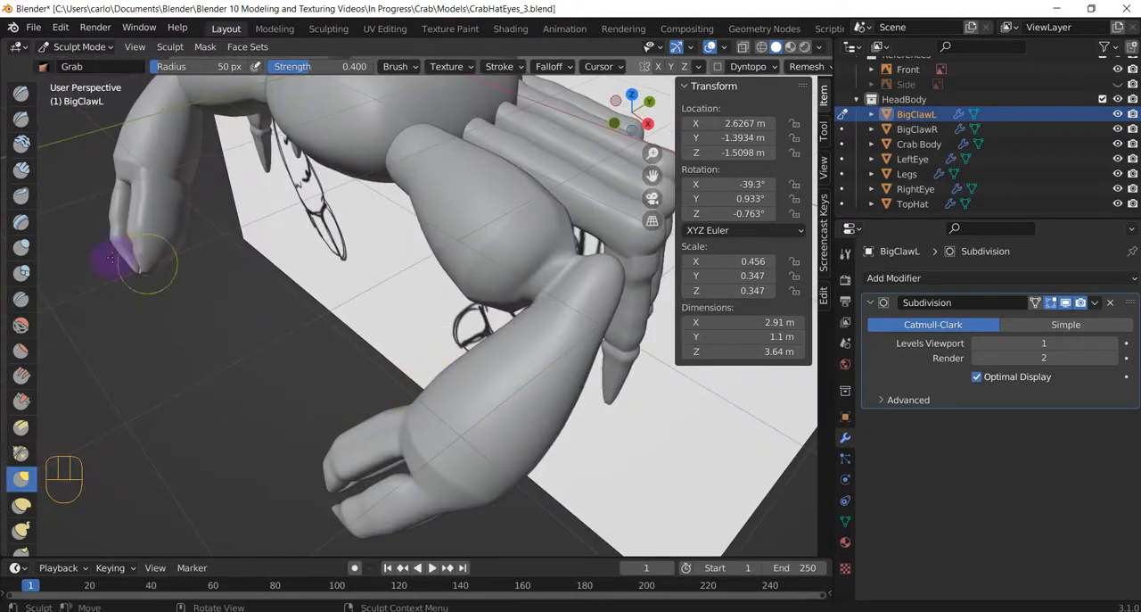
Try Clay Strips strokes with radius 50 px and strength 0.600 along BigClawL's broad outer segment, and undo them.
click(21, 170)
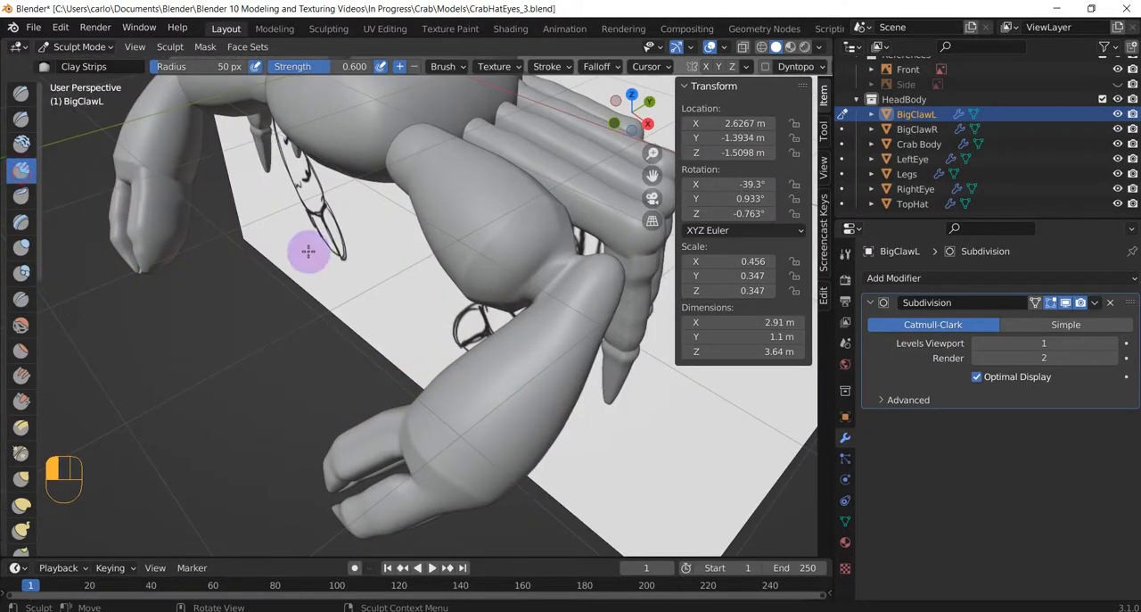
drag(504, 404, 478, 434)
drag(533, 365, 459, 436)
drag(577, 308, 506, 383)
drag(535, 343, 466, 416)
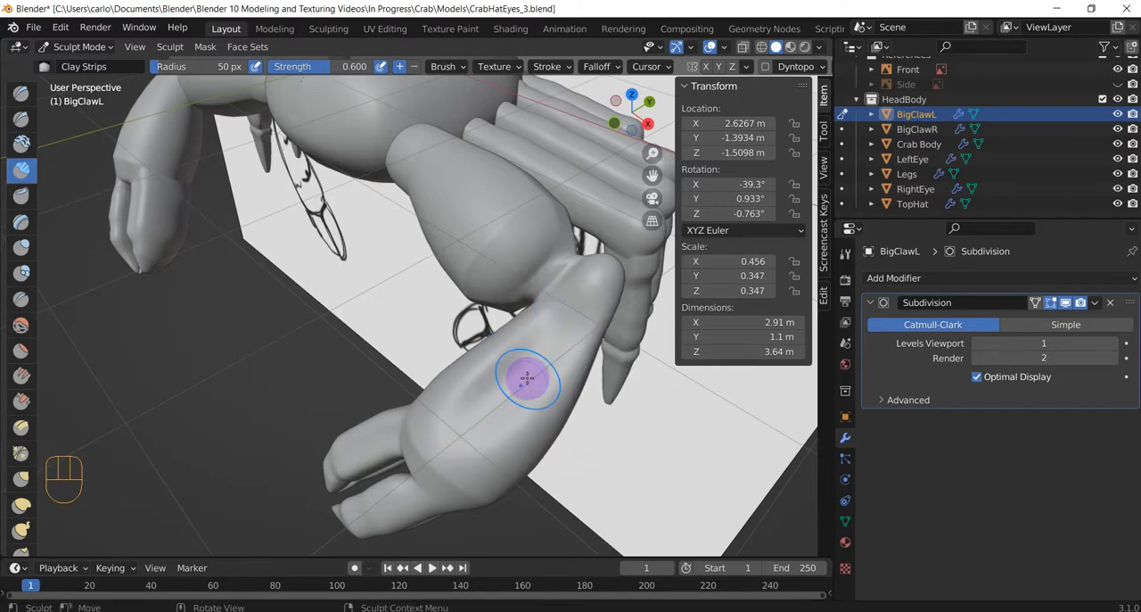
middle_drag(520, 393, 601, 363)
key(ctrl+z)
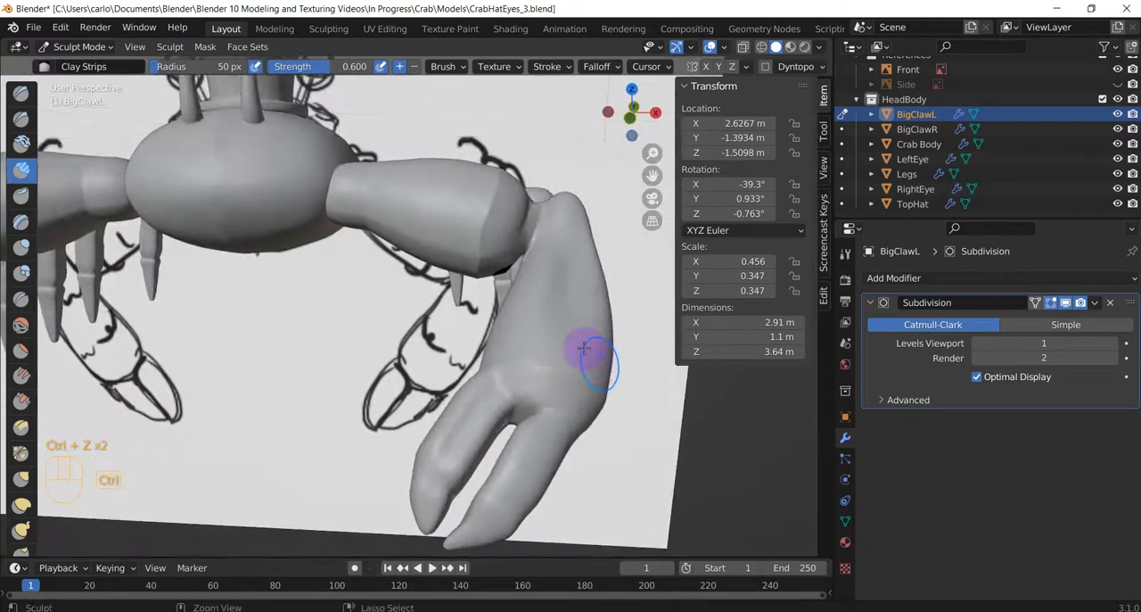
Try further Clay Strips strokes on BigClawL's arm segment nearest the body, and undo them.
middle_drag(443, 333, 464, 343)
drag(376, 214, 465, 227)
mouse_move(470, 229)
middle_down()
mouse_move(306, 268)
mouse_move(471, 249)
middle_up()
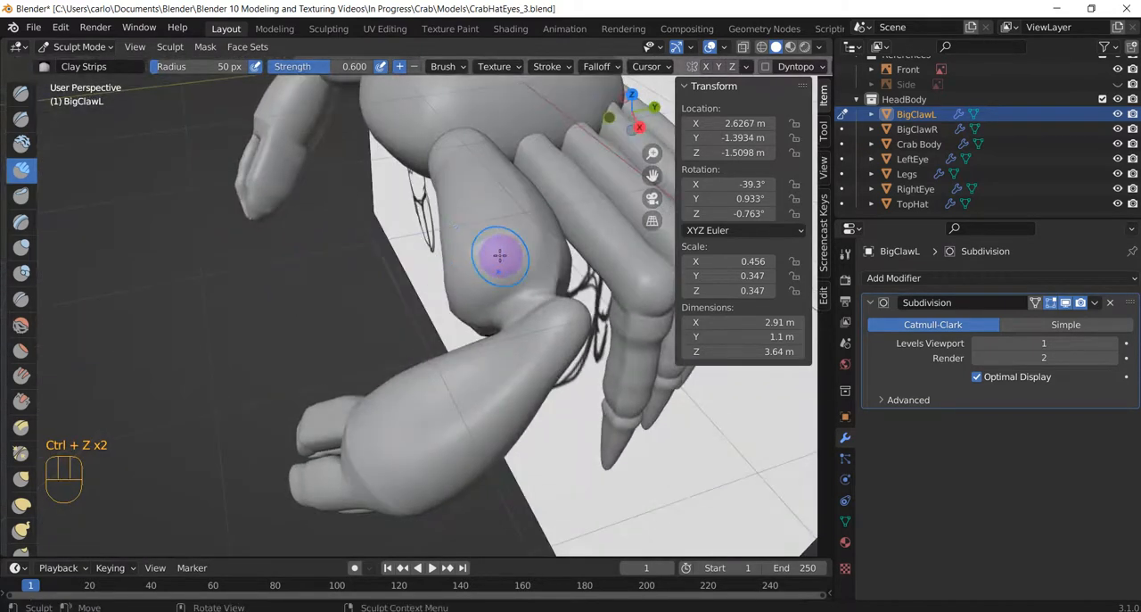
Sculpt BigClawL's arm segment nearest the body with the Draw Sharp brush at radius 50 px and strength 0.500.
click(21, 119)
mouse_move(468, 194)
mouse_down()
mouse_move(488, 178)
mouse_move(507, 260)
mouse_up()
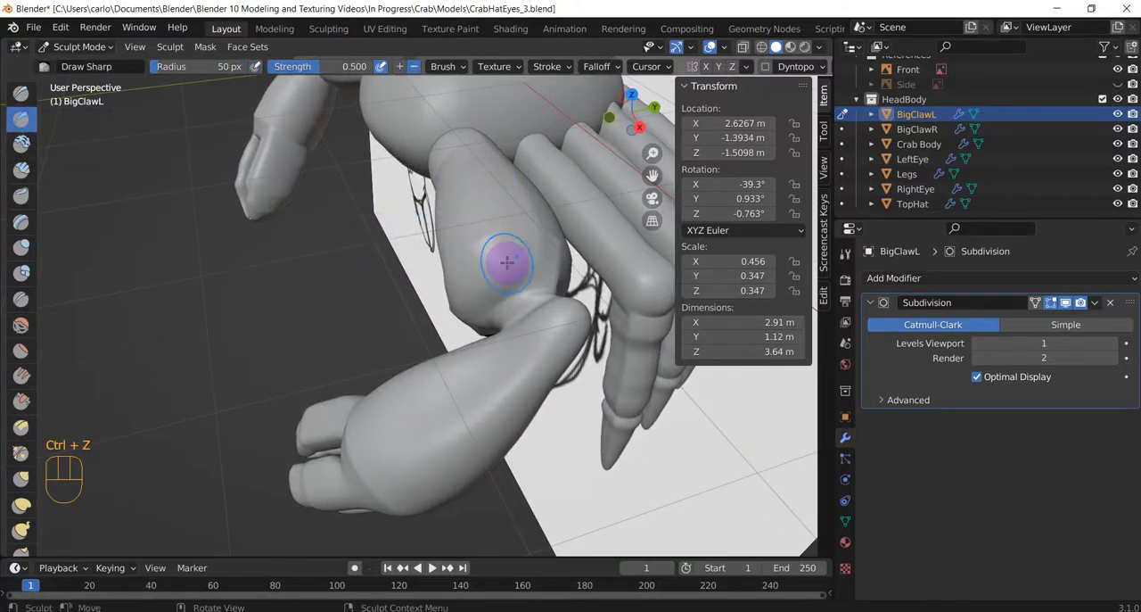
middle_drag(510, 291, 563, 237)
Continue the Draw Sharp strokes over BigClawL's outer segment and along its pincer fingers.
mouse_move(484, 375)
mouse_down()
mouse_move(515, 407)
mouse_move(501, 409)
mouse_up()
middle_drag(502, 409, 540, 339)
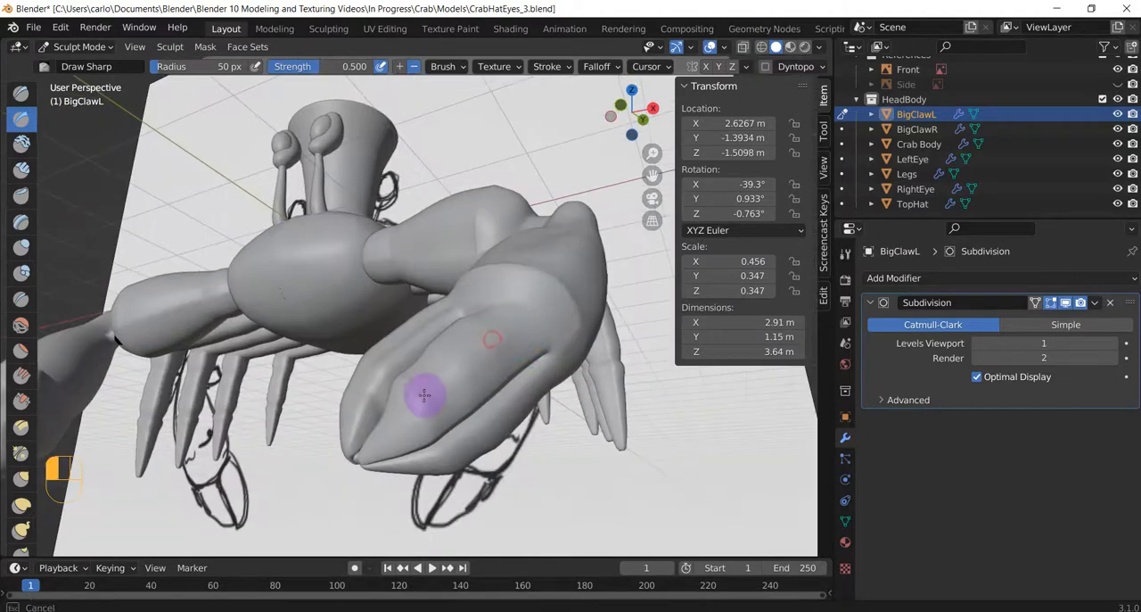
mouse_move(425, 395)
mouse_down()
mouse_move(390, 428)
mouse_move(438, 389)
mouse_up()
middle_drag(438, 389, 563, 424)
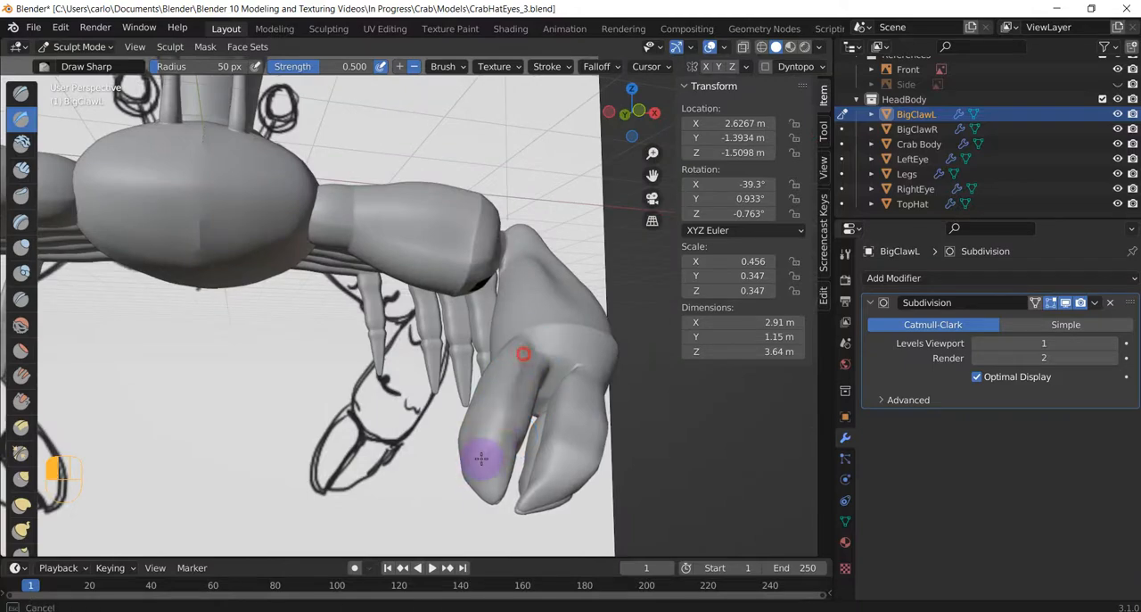
mouse_move(481, 458)
middle_down()
mouse_move(571, 466)
mouse_move(520, 377)
mouse_move(395, 280)
mouse_move(523, 331)
mouse_move(500, 411)
mouse_move(488, 389)
middle_up()
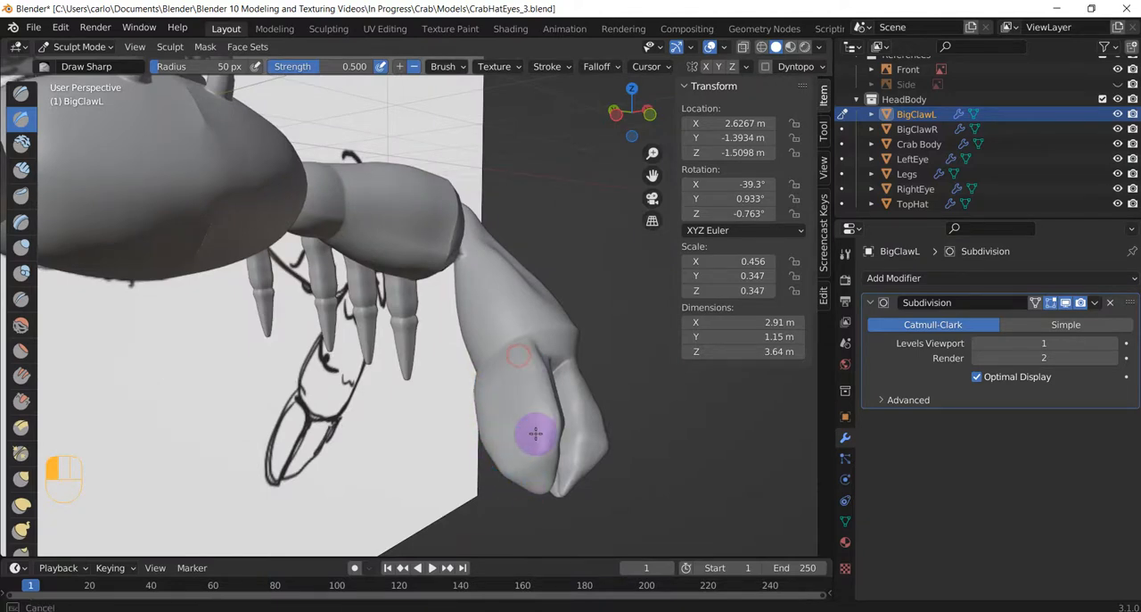
middle_drag(546, 402, 326, 184)
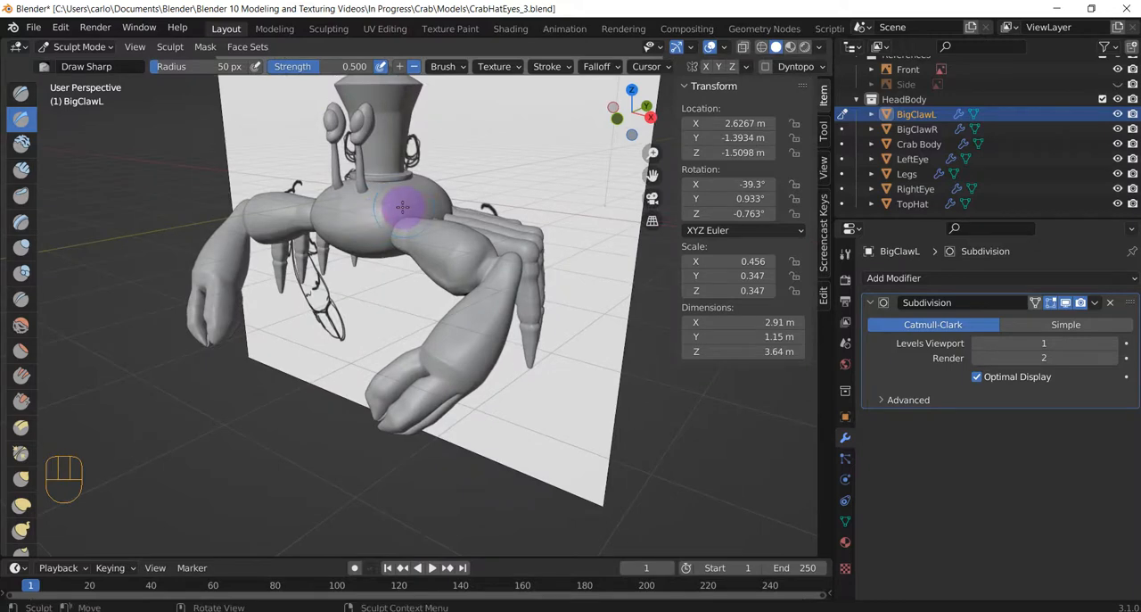
shift+middle_drag(397, 205, 573, 468)
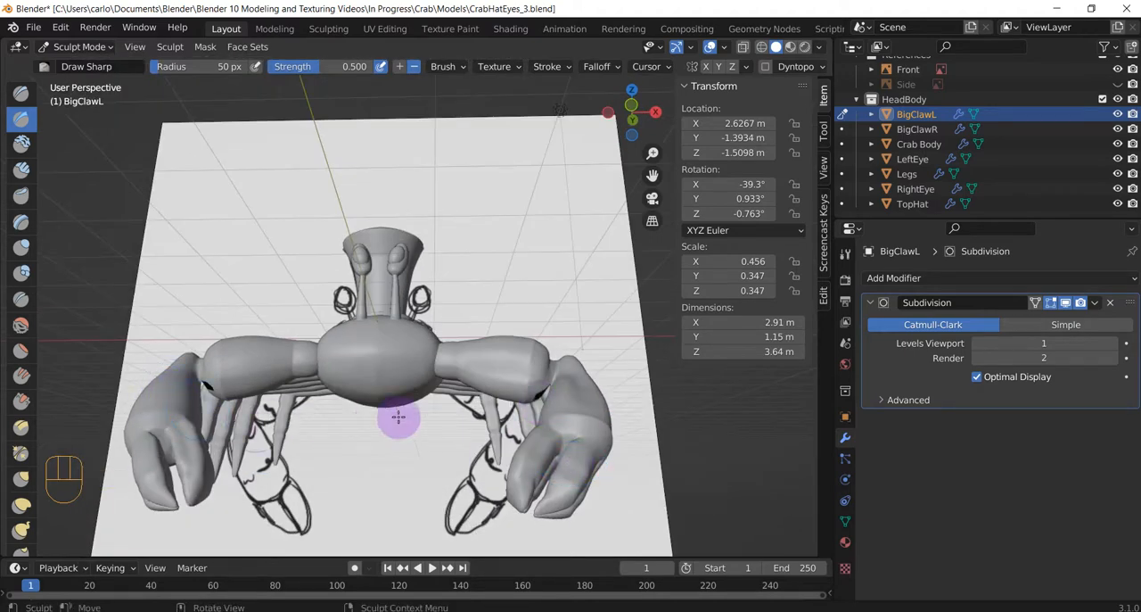
mouse_move(398, 415)
middle_down()
mouse_move(440, 458)
mouse_move(497, 478)
middle_up()
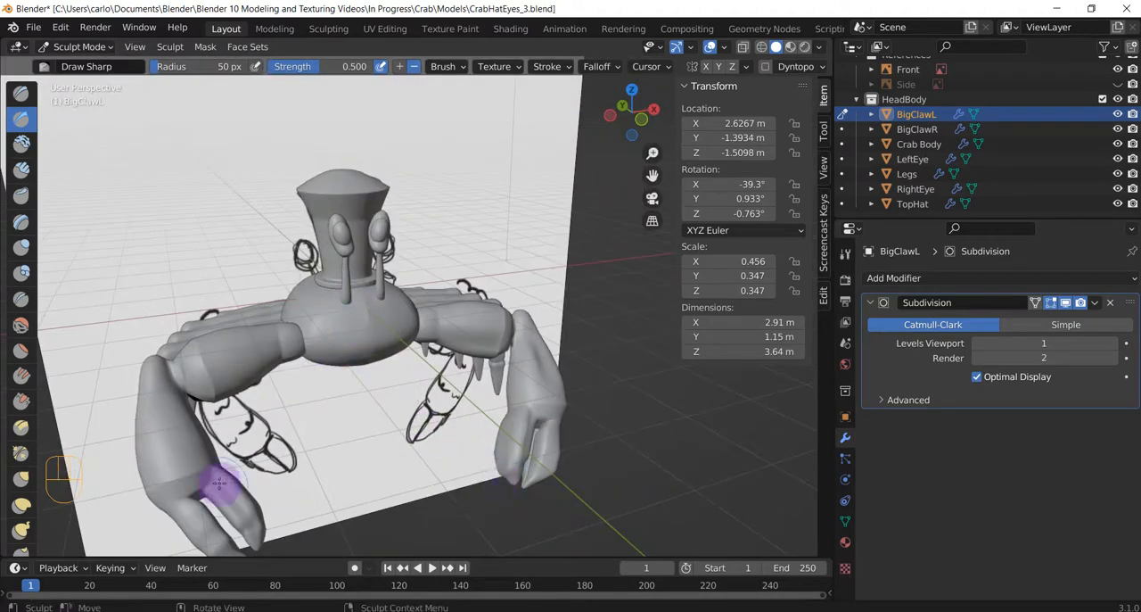